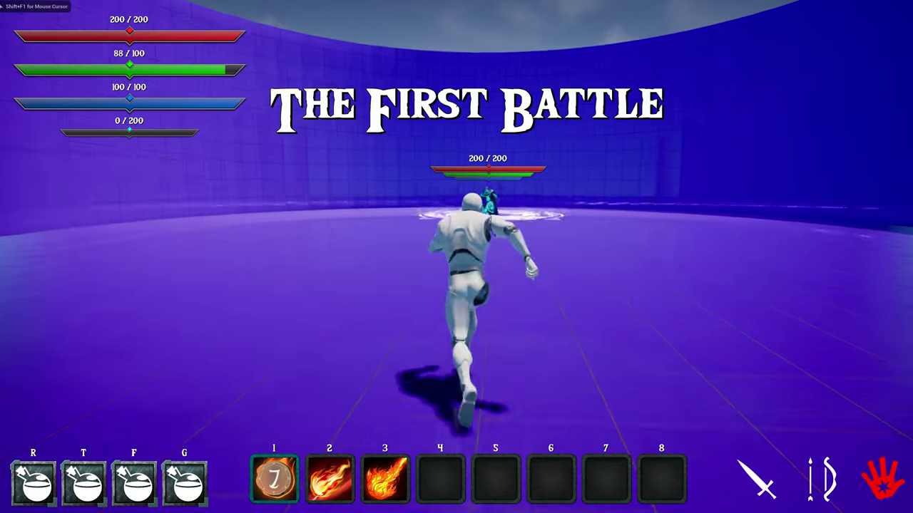
Step: Switch to the fire spell in slot 2 and cast it at the enemy mage in the arena
click(467, 256)
key(2)
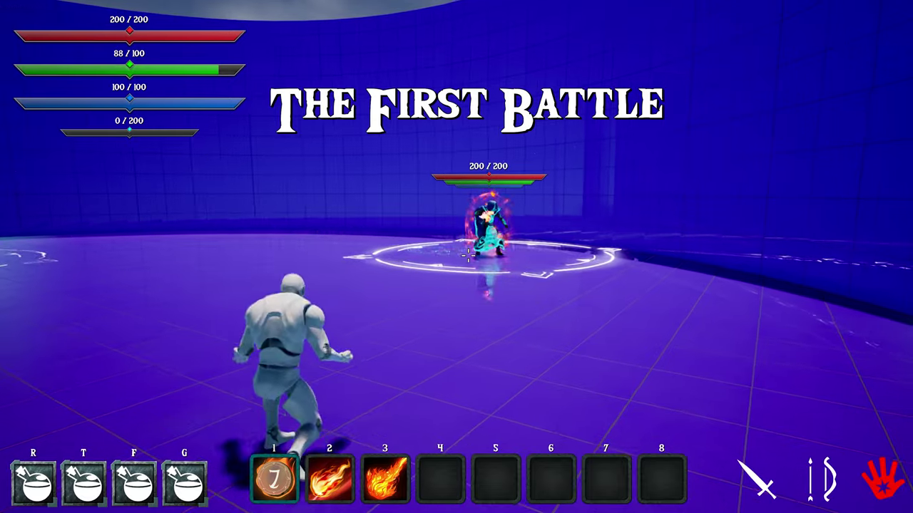
click(468, 255)
click(467, 255)
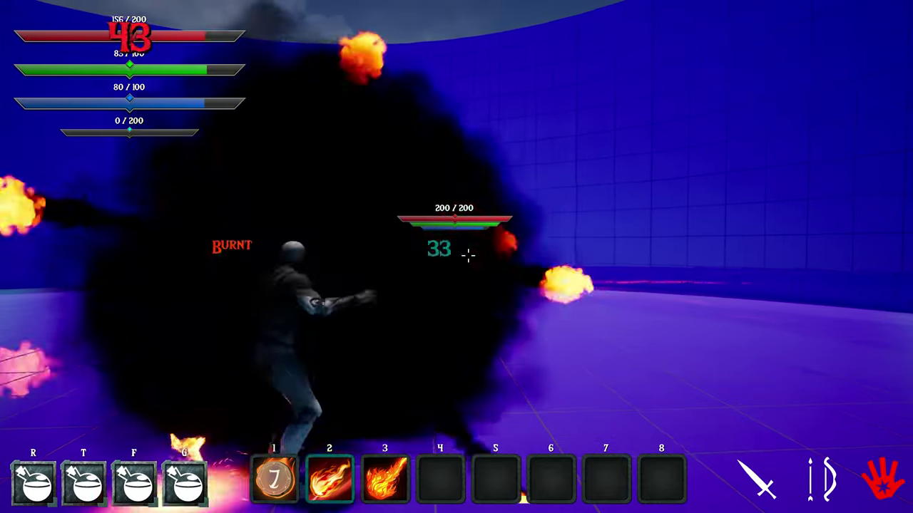
click(467, 255)
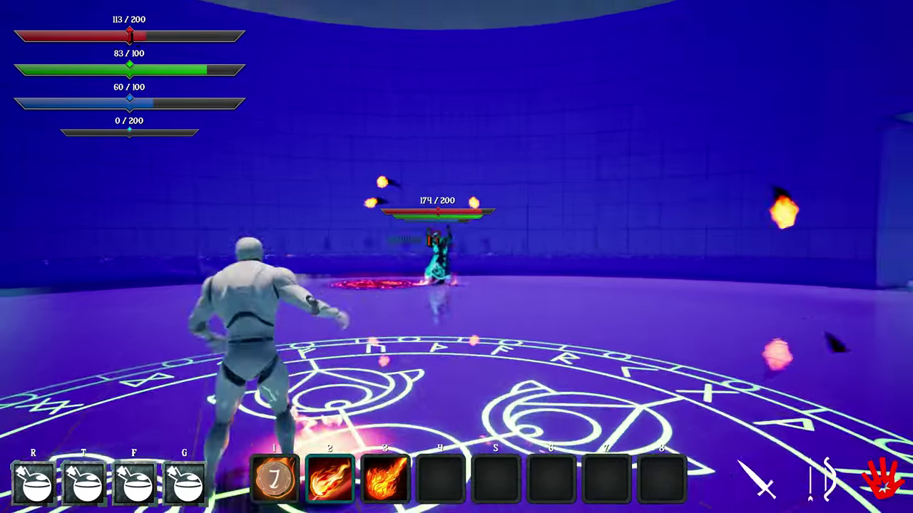
Step: Defeat the enemy mage by alternating dodge rolls with casts of the slot 2 fire spell
key(space)
click(467, 255)
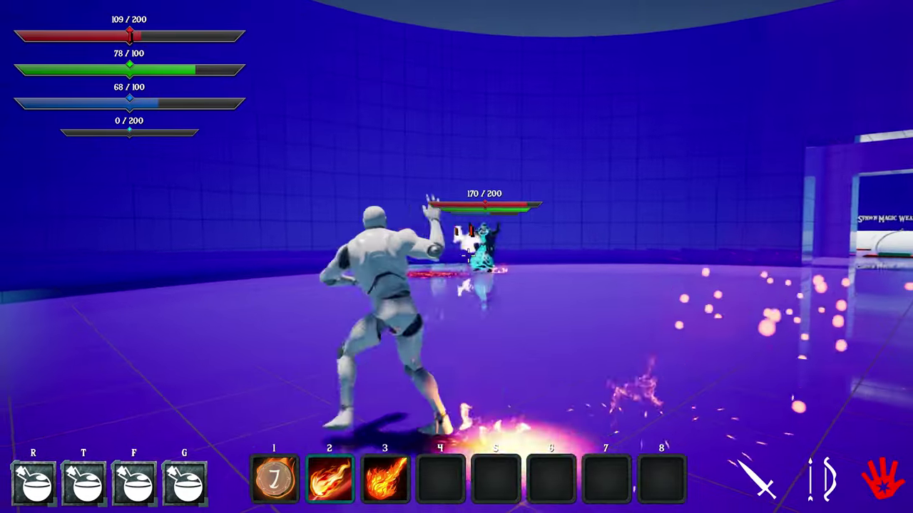
key(space)
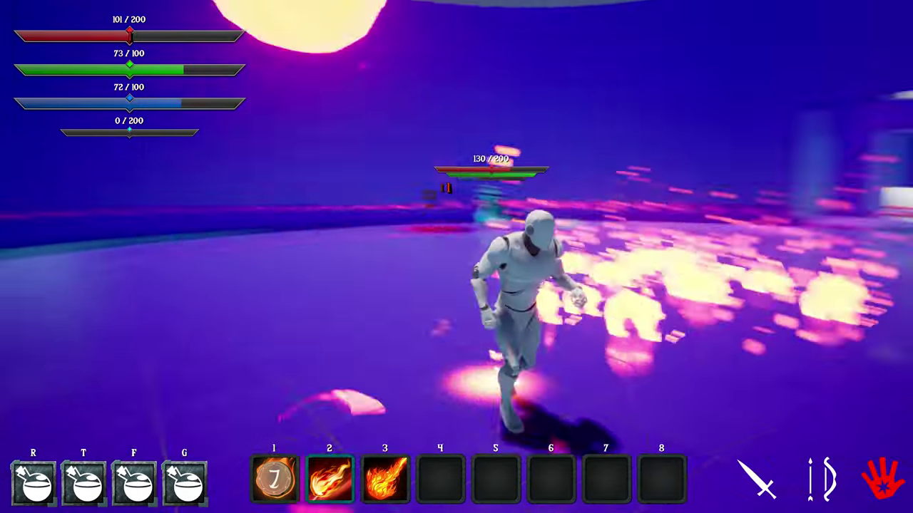
click(468, 255)
key(space)
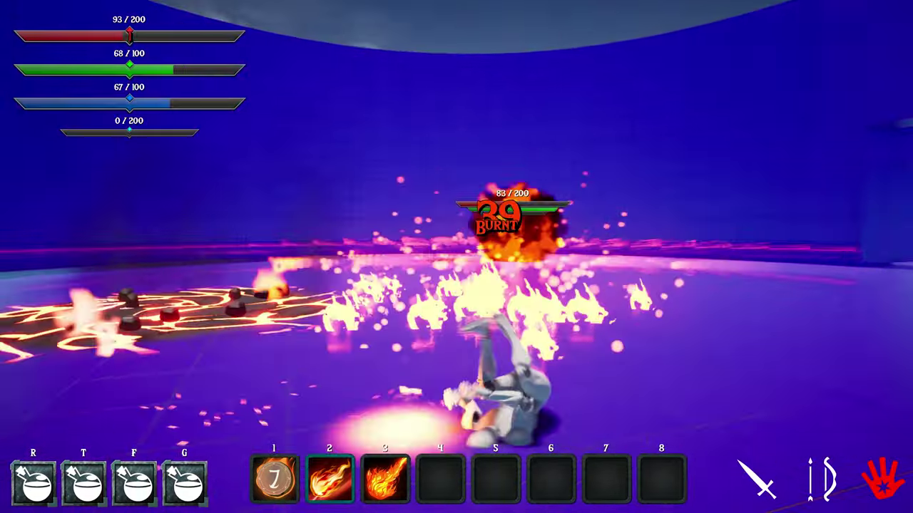
key(space)
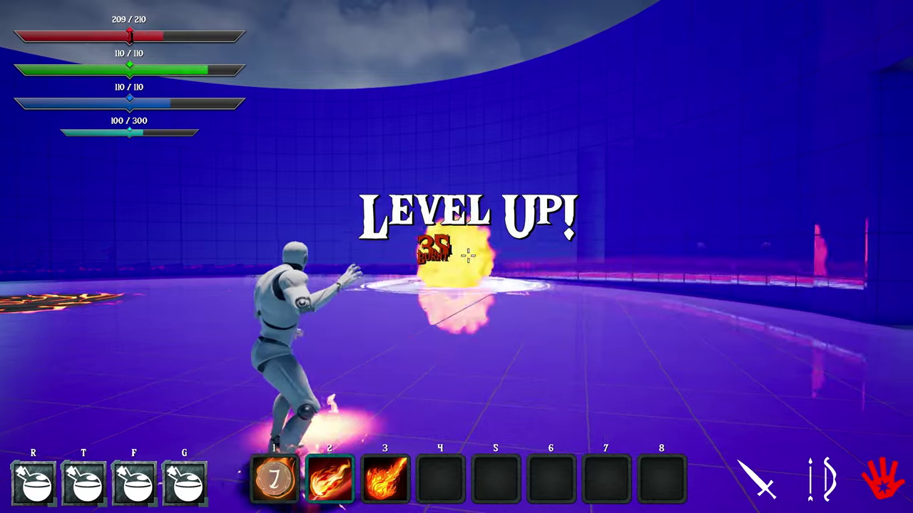
Step: Run across the arena to the defeated mage's body, and head for the doorway with the mannequins
key(d)
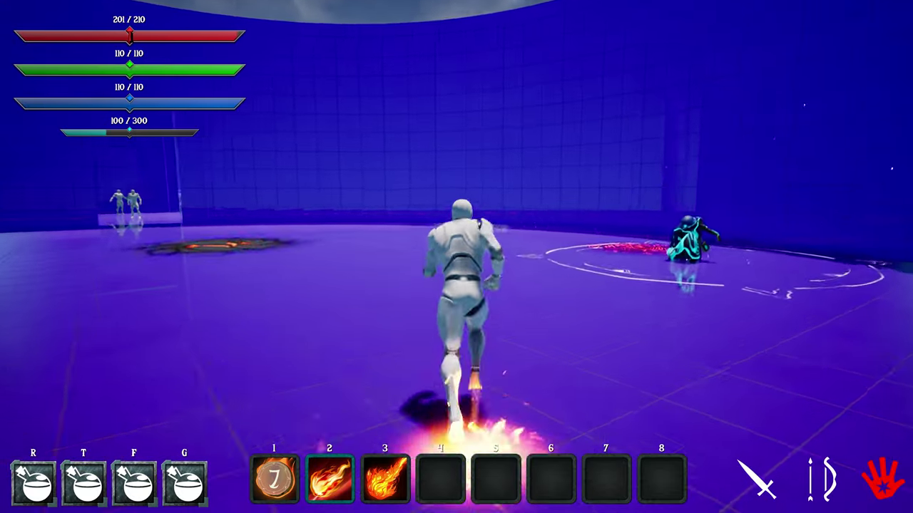
key(w)
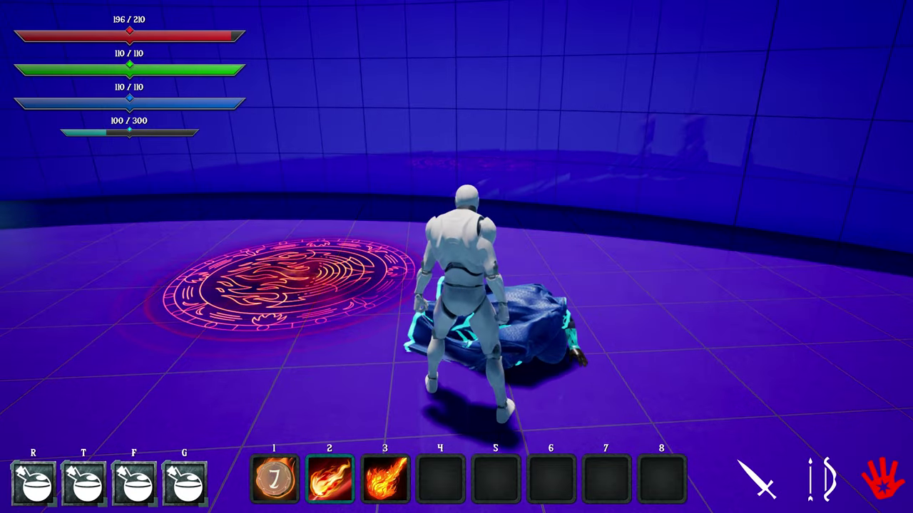
key(w)
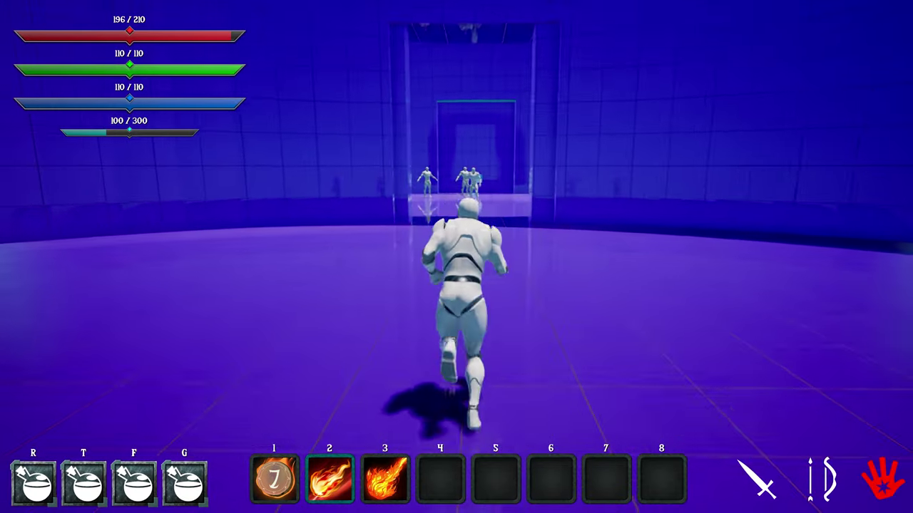
key(3)
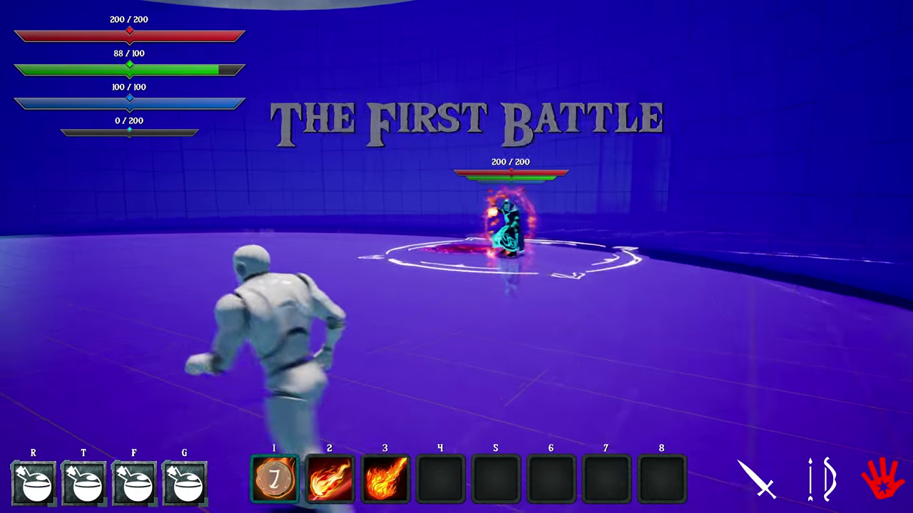
Step: Fight the mage in the First Battle with the slot 2 fire spell, dodging its fire attacks between casts
key(space)
key(2)
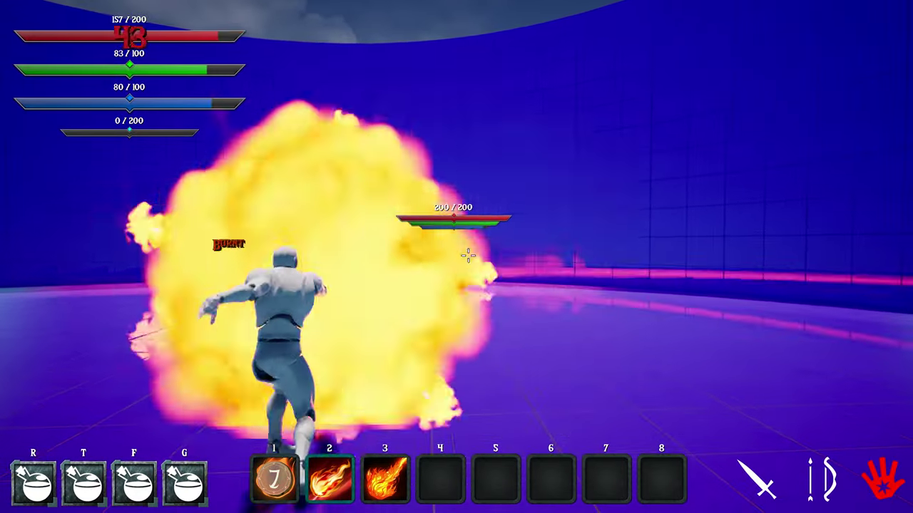
click(467, 255)
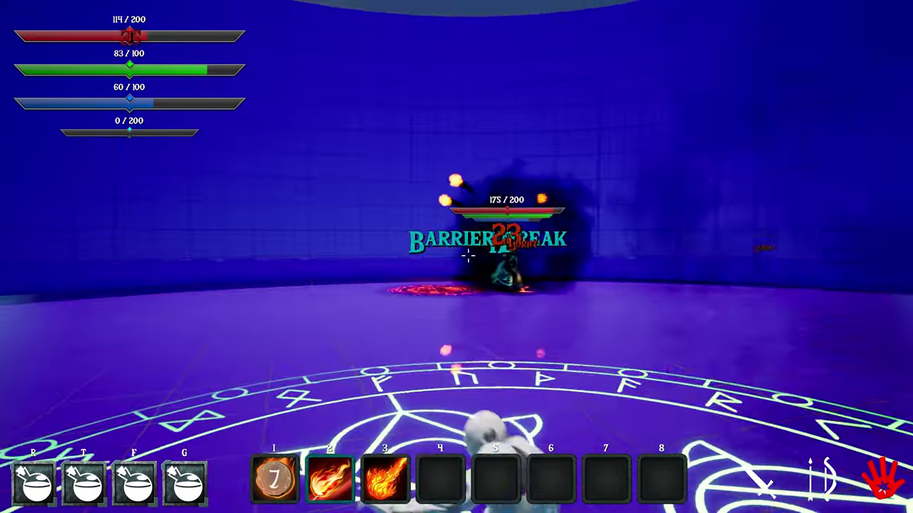
key(space)
click(468, 254)
click(468, 251)
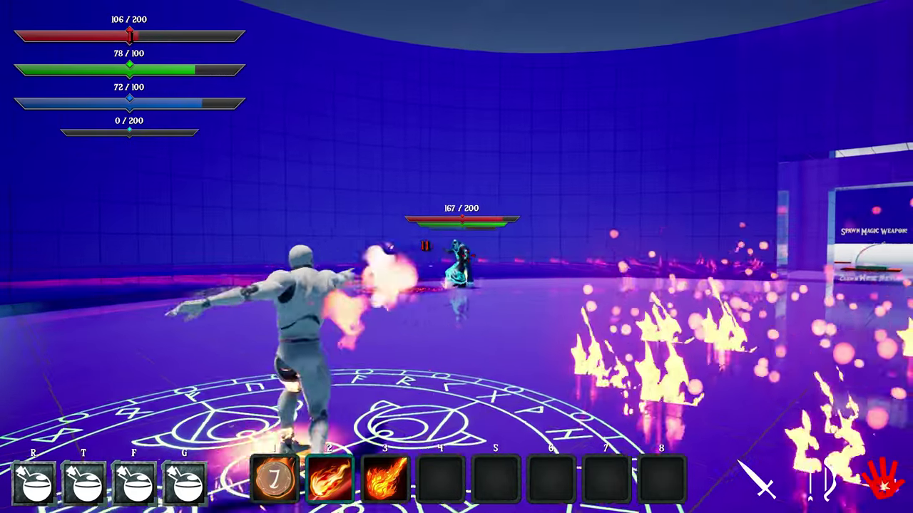
key(space)
click(468, 255)
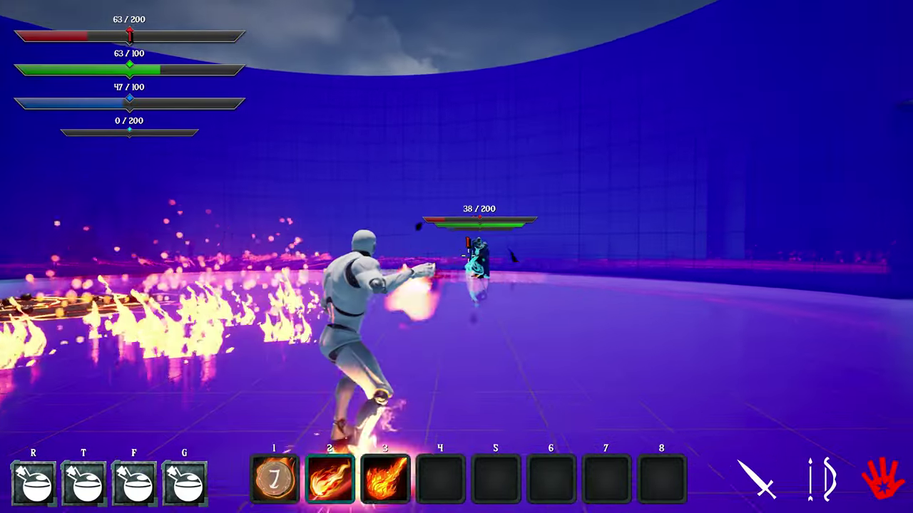
key(space)
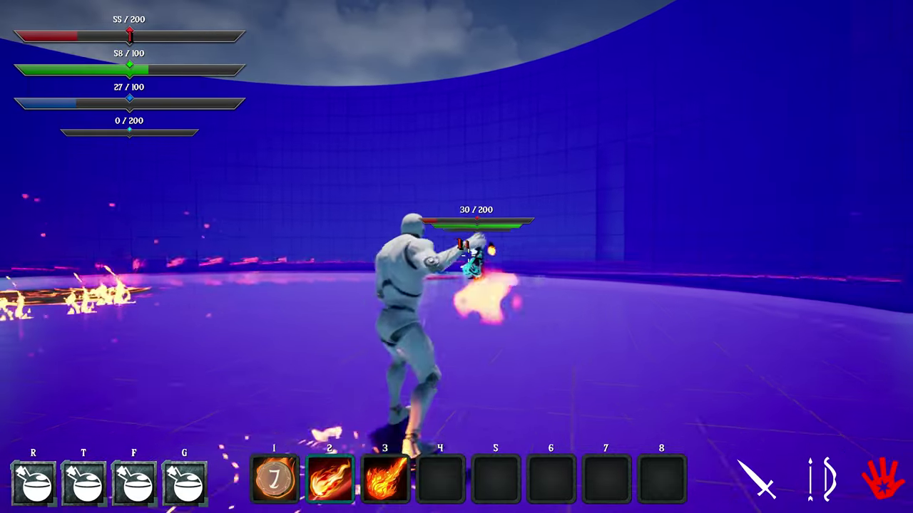
Step: Run up to the fallen mage and its dropped spellbook beside the glowing fire circle
key(w)
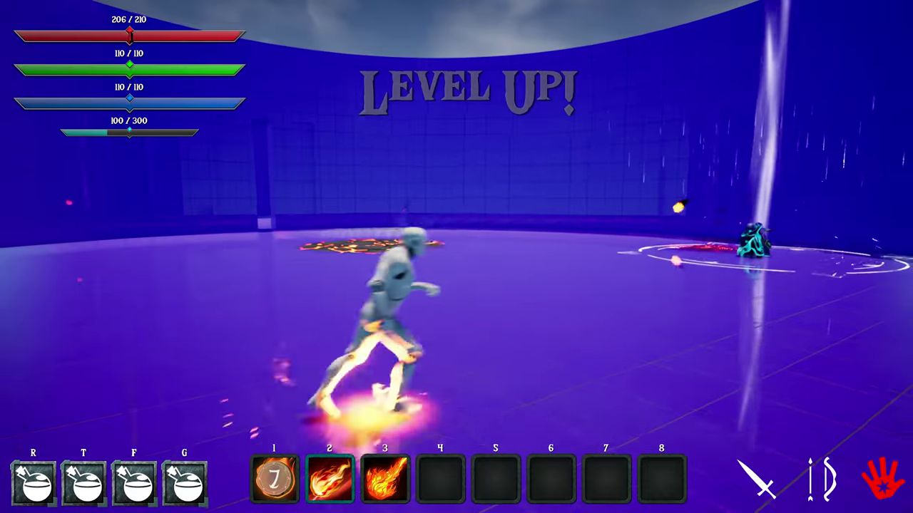
key(w)
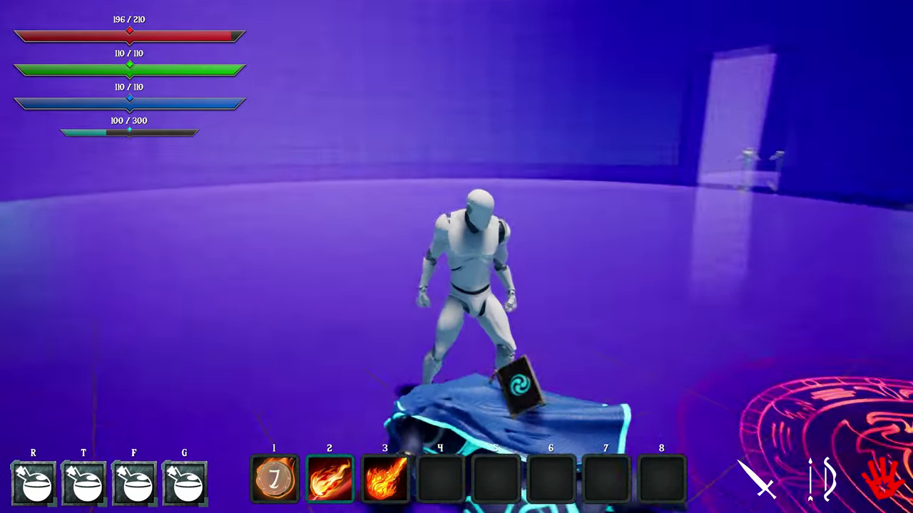
key(w)
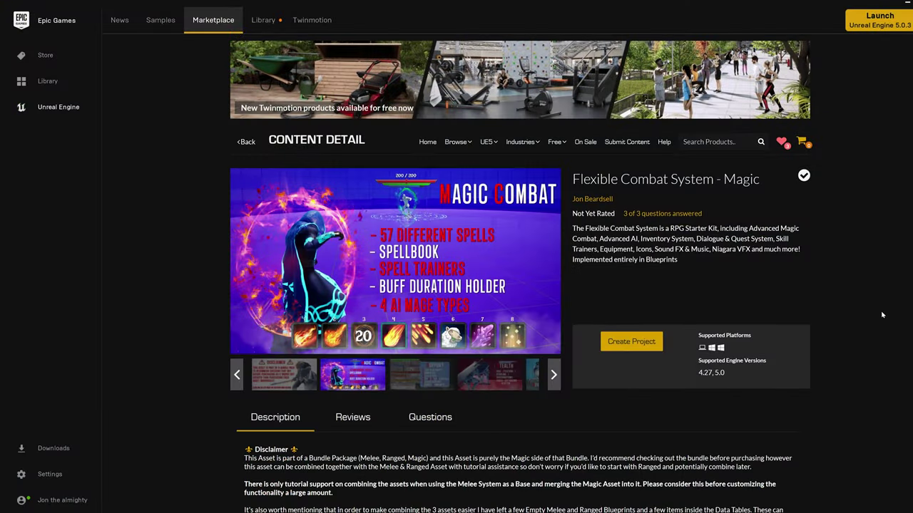
Step: In the Epic Games Launcher, open project creation for Flexible Combat System - Magic and dismiss it without creating a project
click(640, 342)
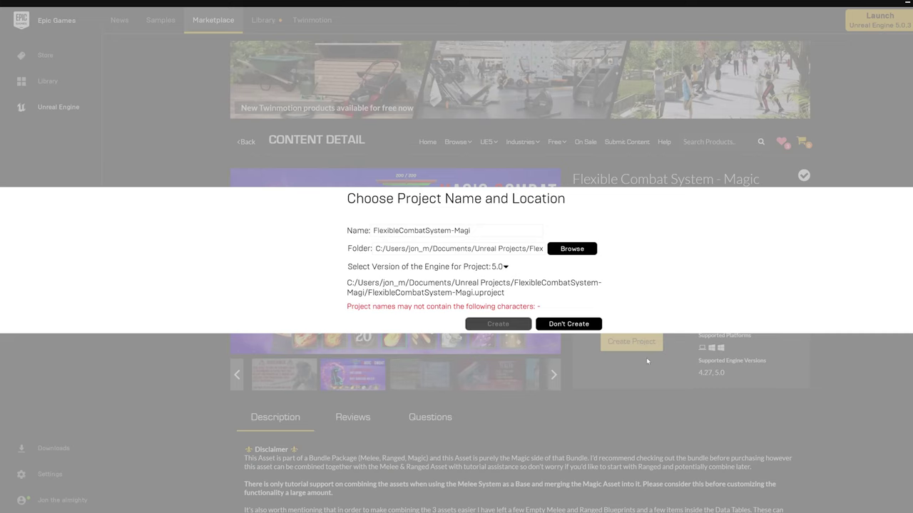
click(582, 323)
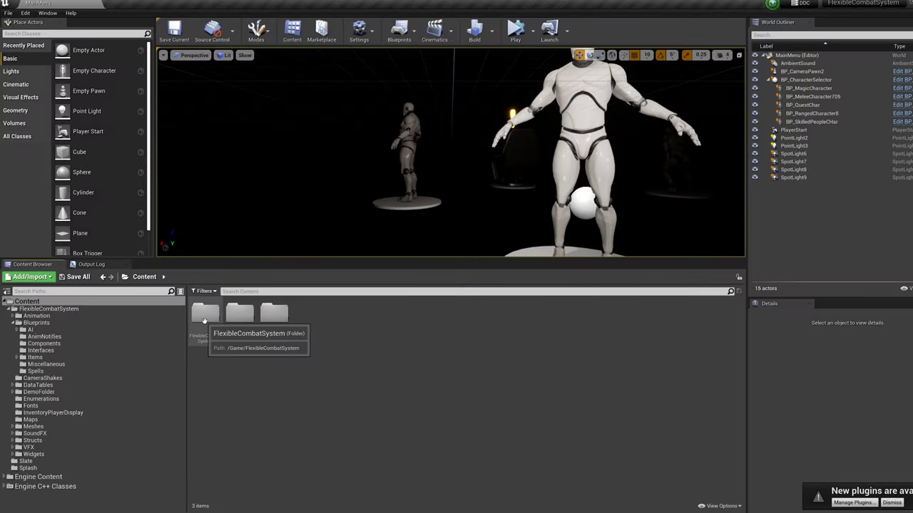
Step: In the Unreal Editor, fix up the redirectors in the Content folder
right_click(128, 304)
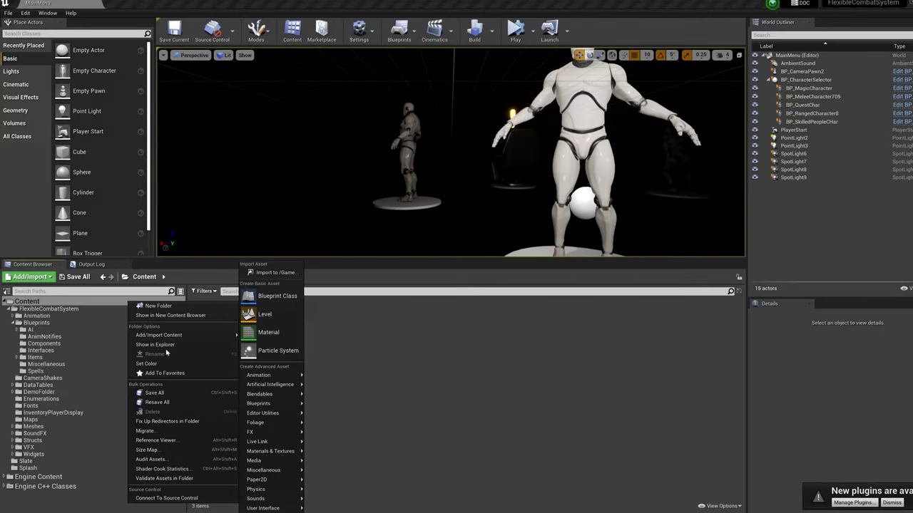
click(179, 420)
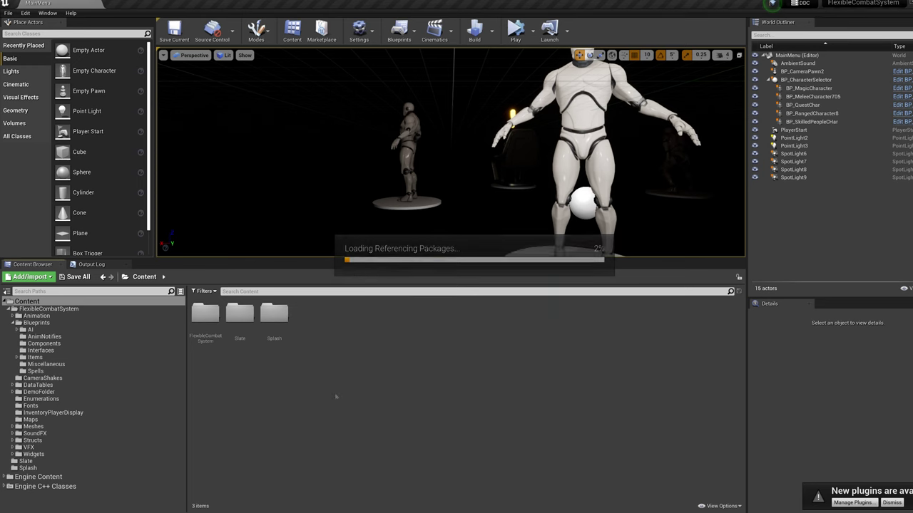
Step: Rename the AC_ArrowComponent blueprint in FlexibleCombatSystem/Blueprints/Components as ArrowComponent
double_click(205, 315)
double_click(239, 318)
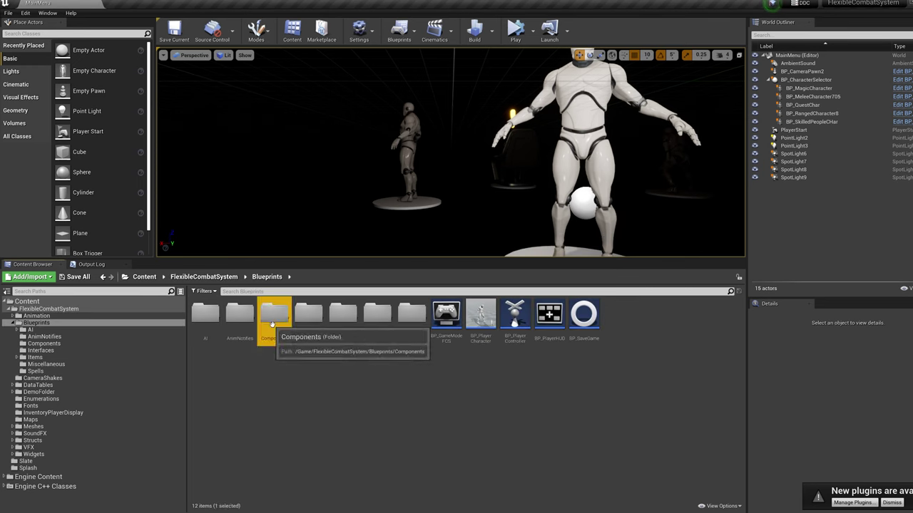
double_click(274, 314)
click(215, 338)
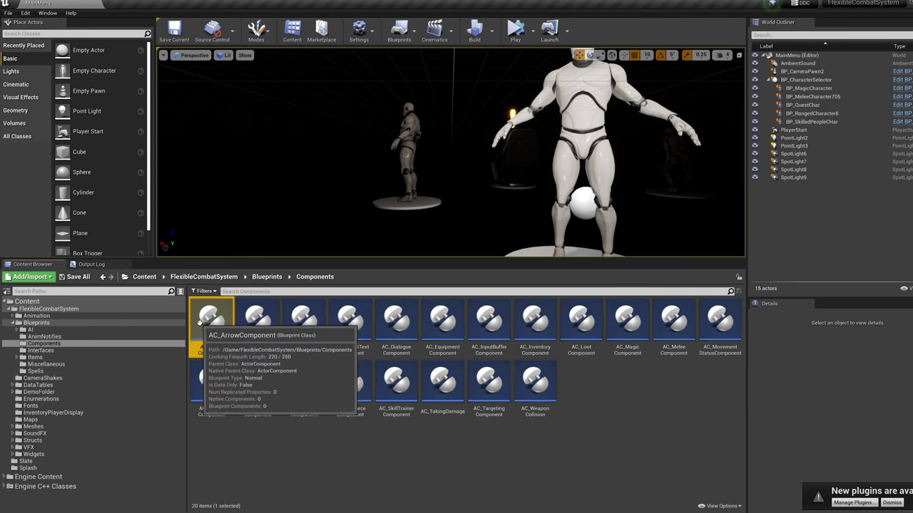
key(Return)
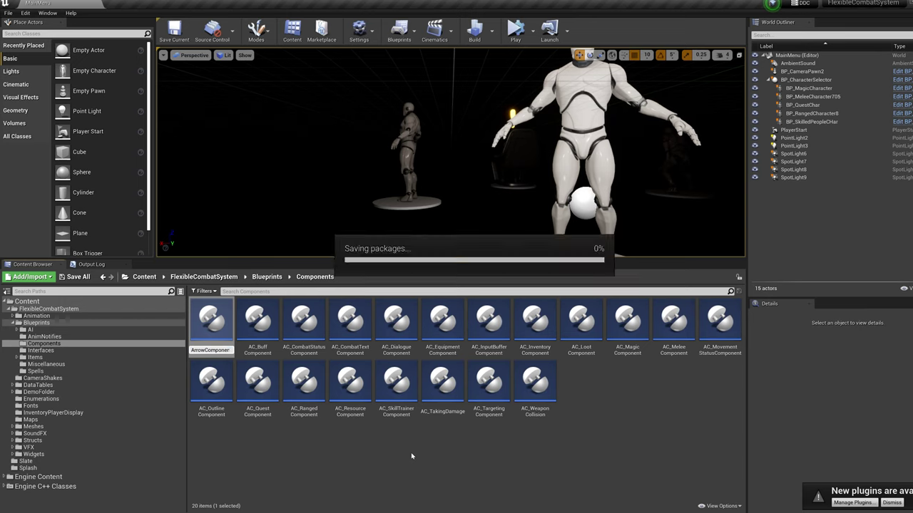
Step: Remove the AC_ prefix from AC_BuffComponent so that its name is BuffComponent
click(212, 322)
key(F2)
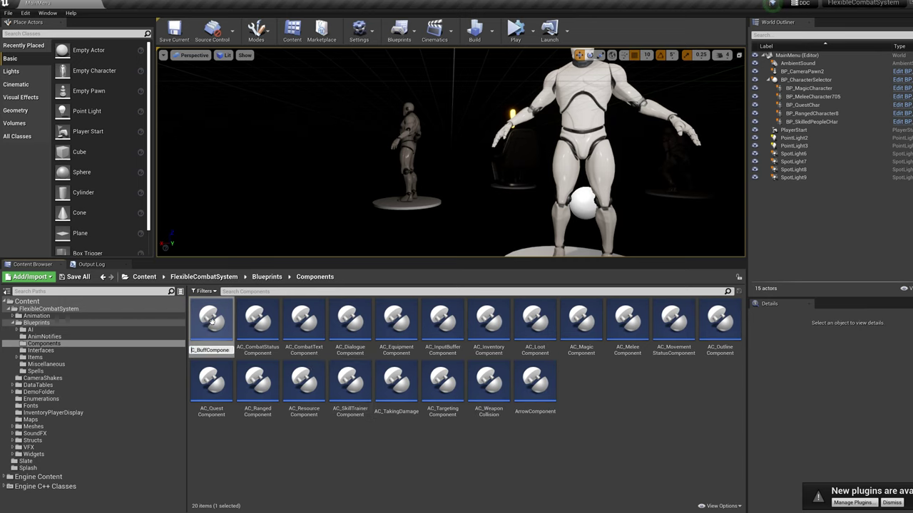
text(BuffComponent)
key(Return)
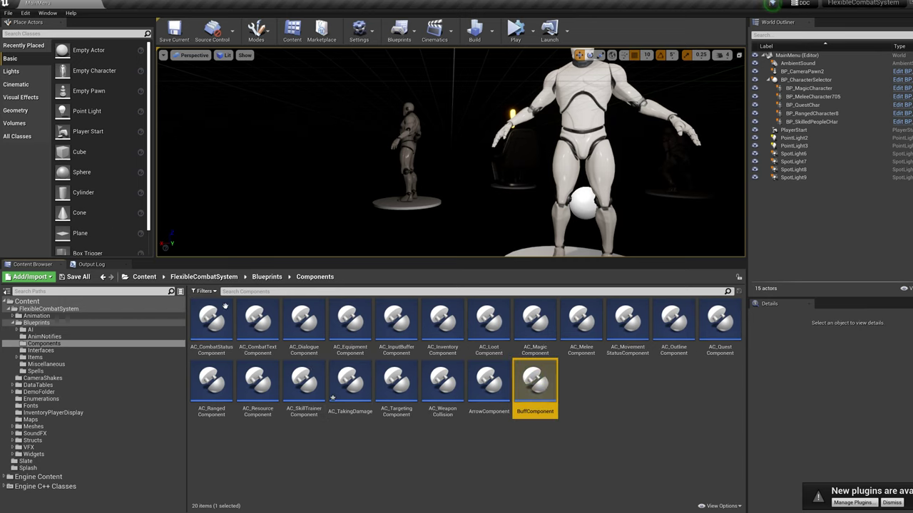
Step: Rename AC_CombatStatusComponent as CombatStatusComponent and AC_CombatTextComponent as CombatTextComponent
click(208, 319)
key(F2)
key(Delete)
key(Return)
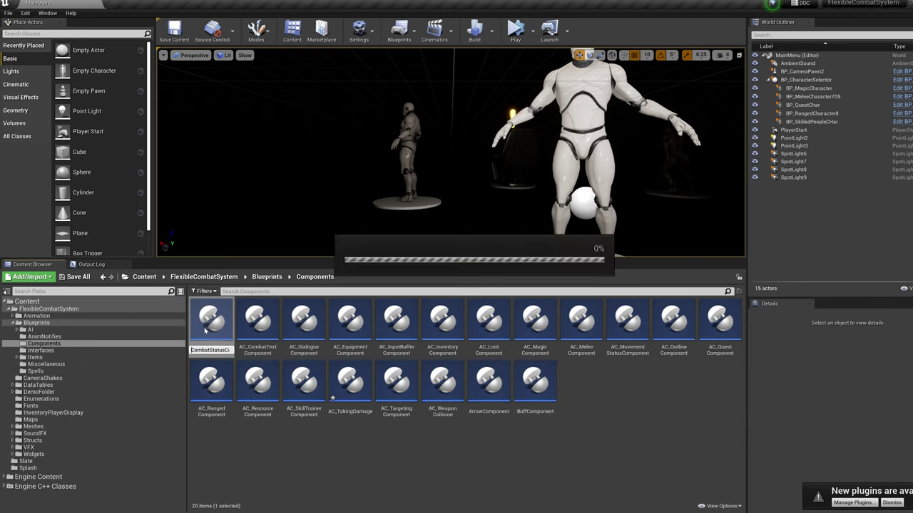
click(204, 326)
key(F2)
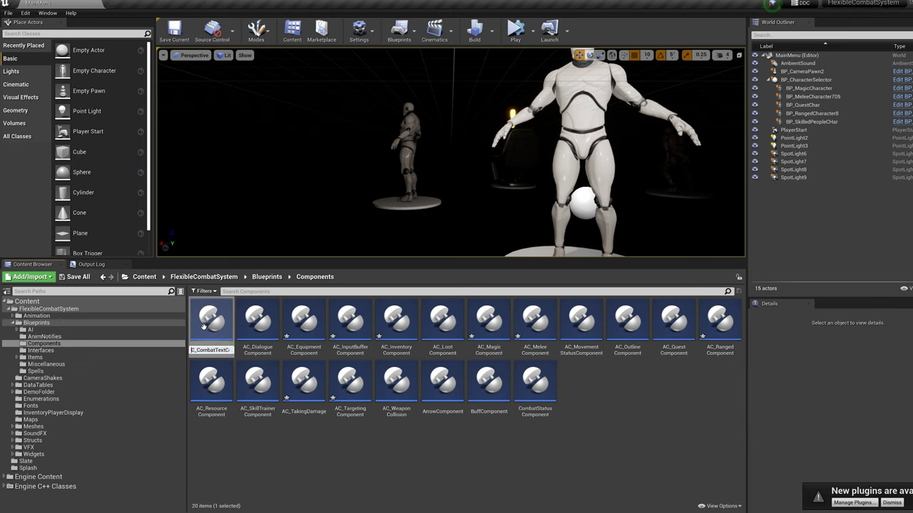
key(Return)
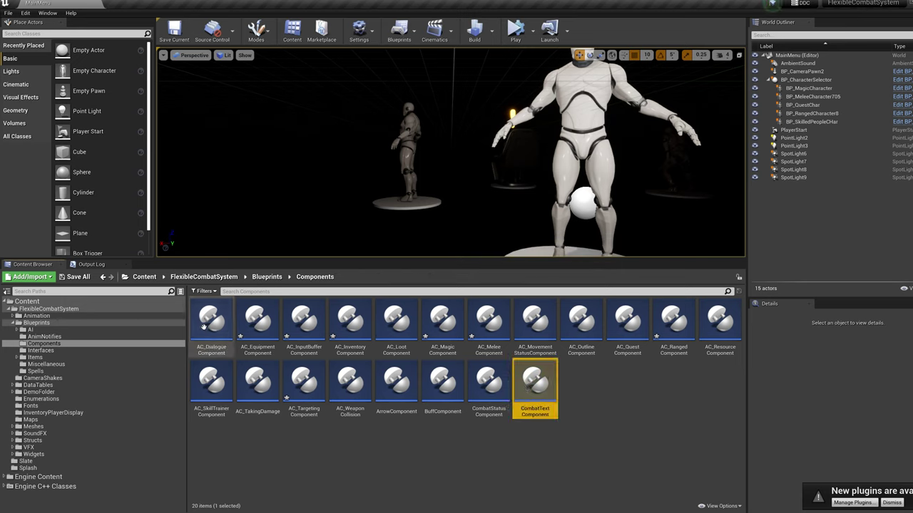
Step: Rename AC_DialogueComponent as DialogueComponent and AC_EquipmentComponent as EquipmentComponent
click(205, 326)
key(Return)
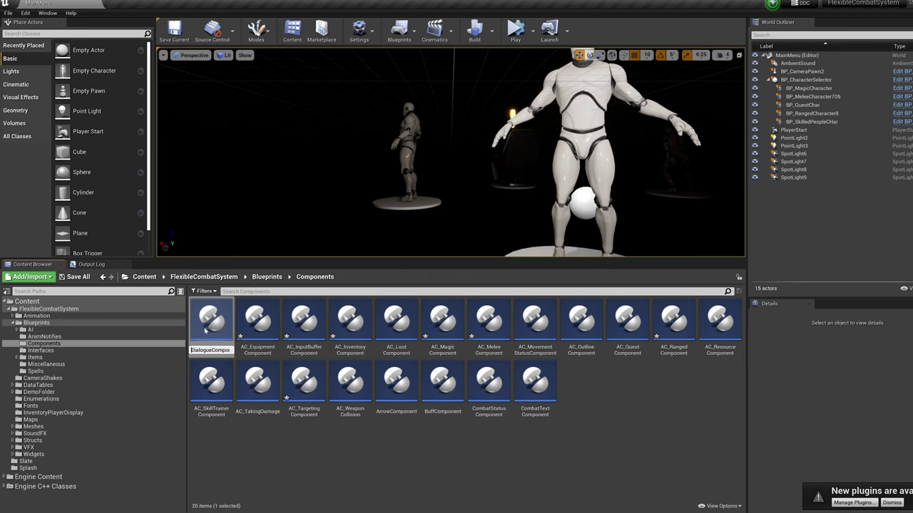
click(204, 326)
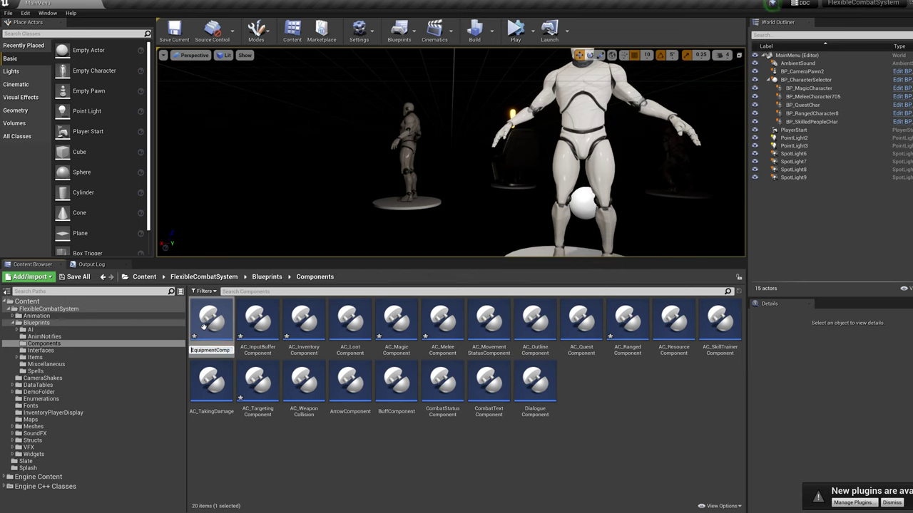
key(Return)
Step: Rename AC_InputBufferComponent as InputBufferComponent, and fix up the redirectors in the whole Content folder
right_click(205, 328)
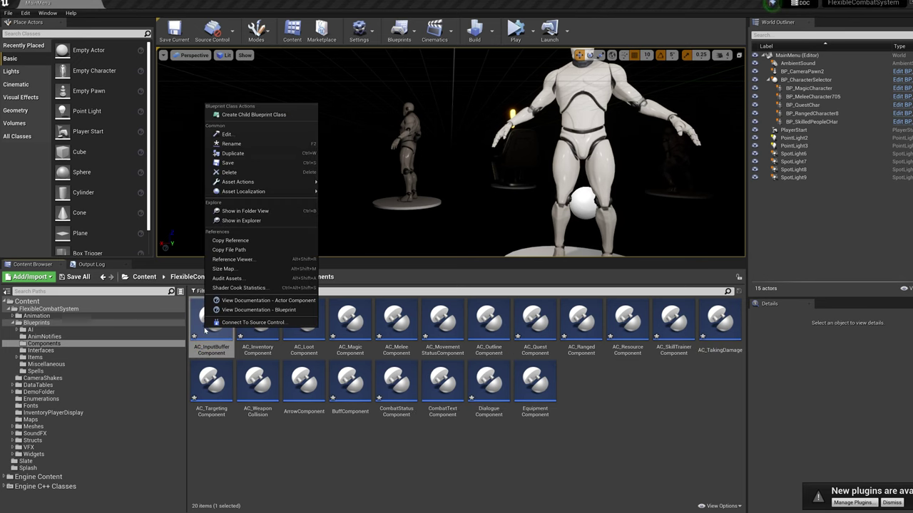
click(231, 144)
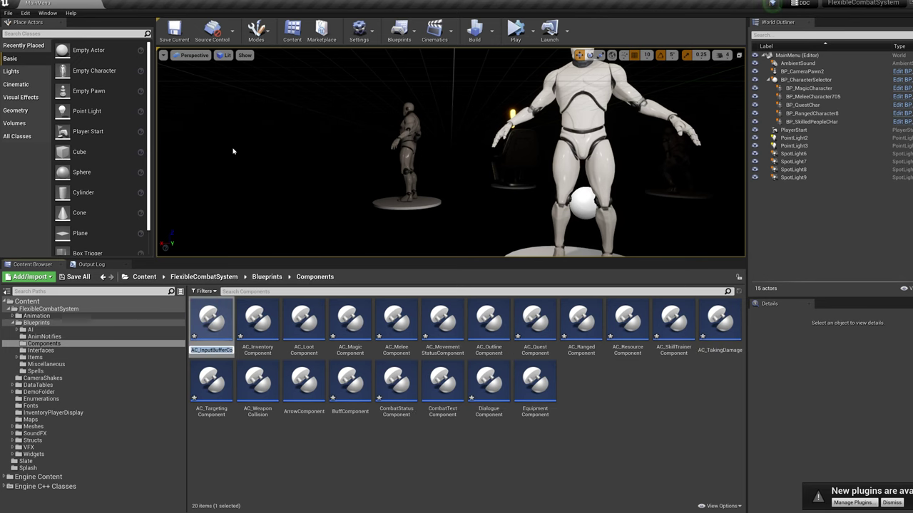
key(Return)
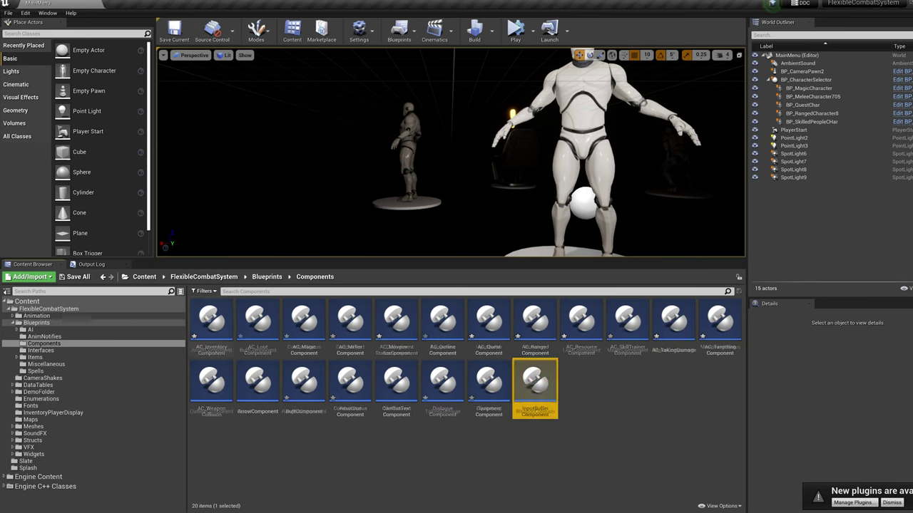
right_click(89, 301)
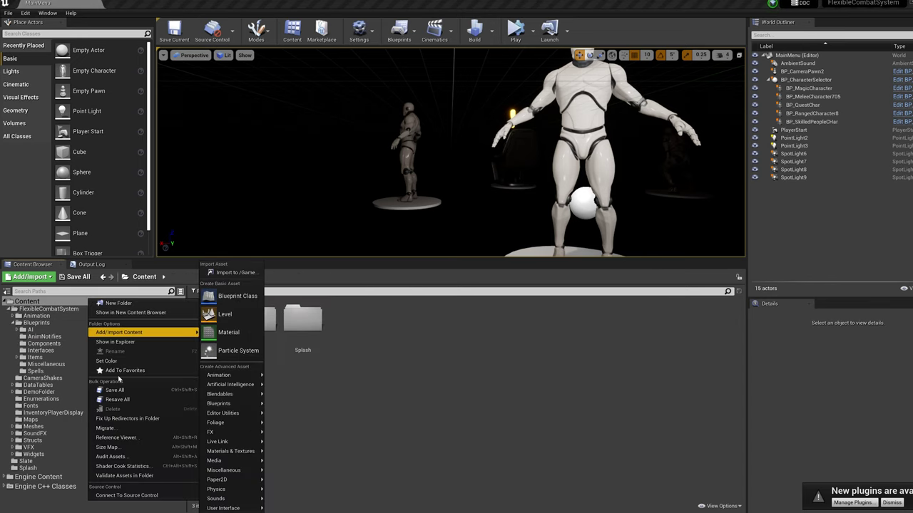
click(126, 418)
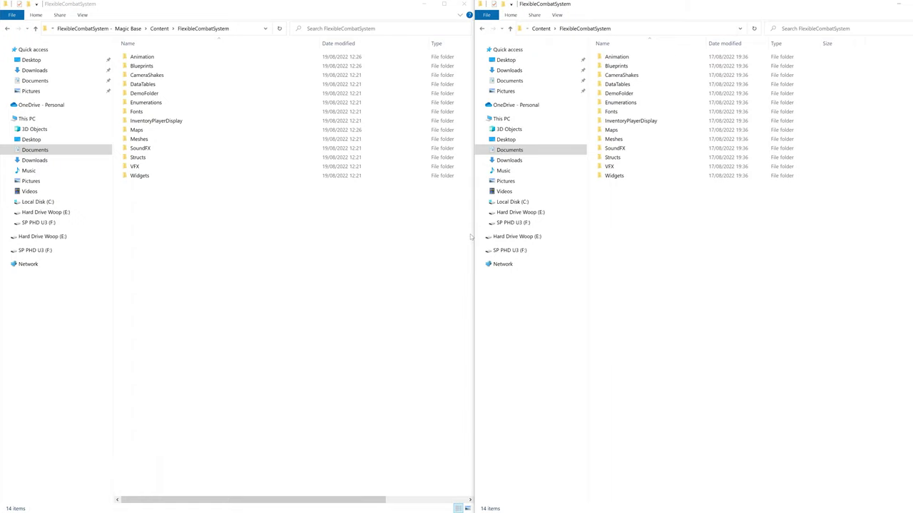
Step: Switch to File Explorer and adjust the split between the side-by-side Magic Base and Magic Melee Combine windows
drag(471, 237, 450, 240)
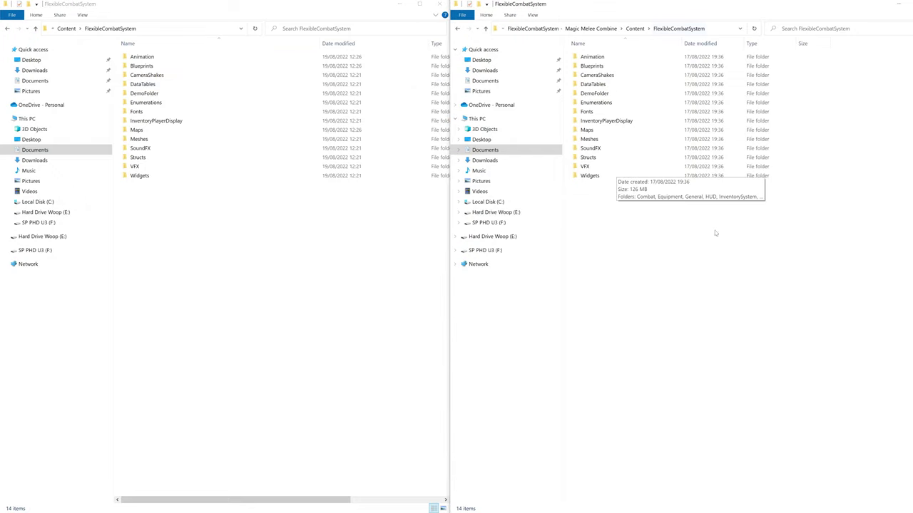
drag(846, 277, 567, 50)
click(690, 257)
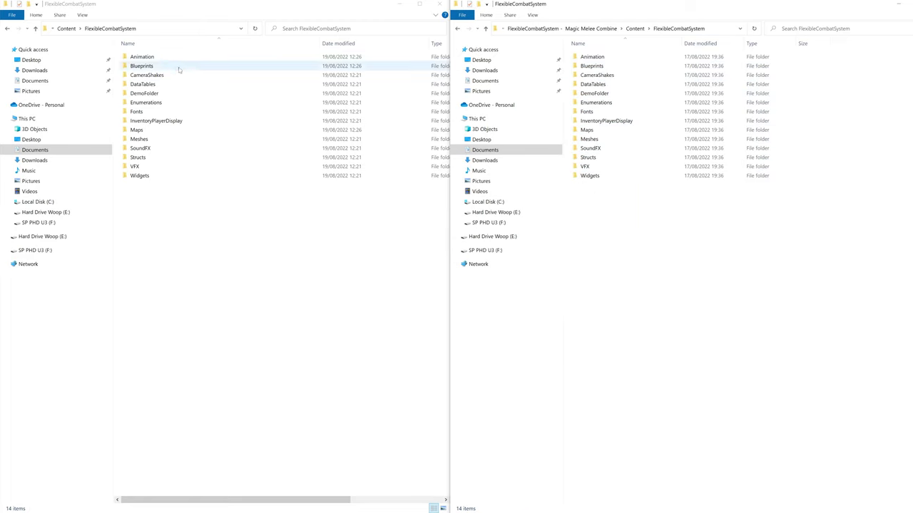
Step: Copy the Magic folder from Magic Base's FlexibleCombatSystem/Animation into the Animation folder of Magic Melee Combine
double_click(142, 57)
double_click(592, 57)
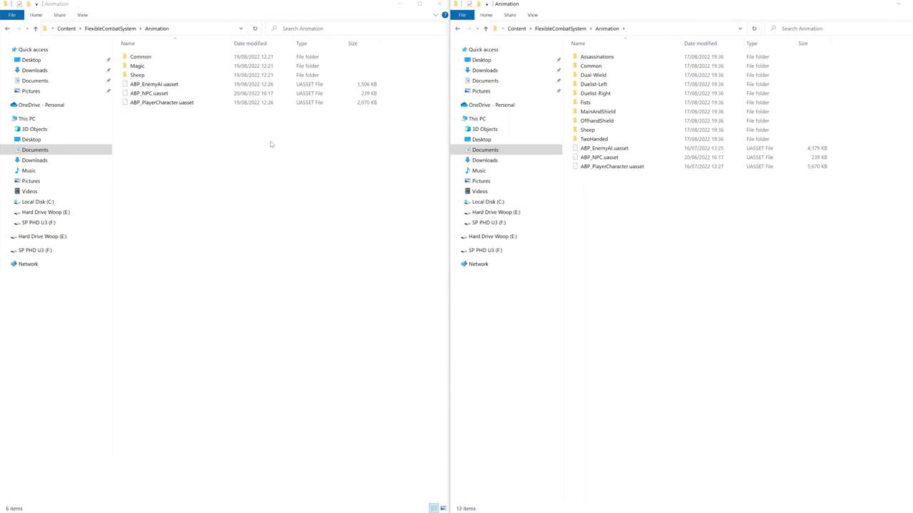
right_click(165, 66)
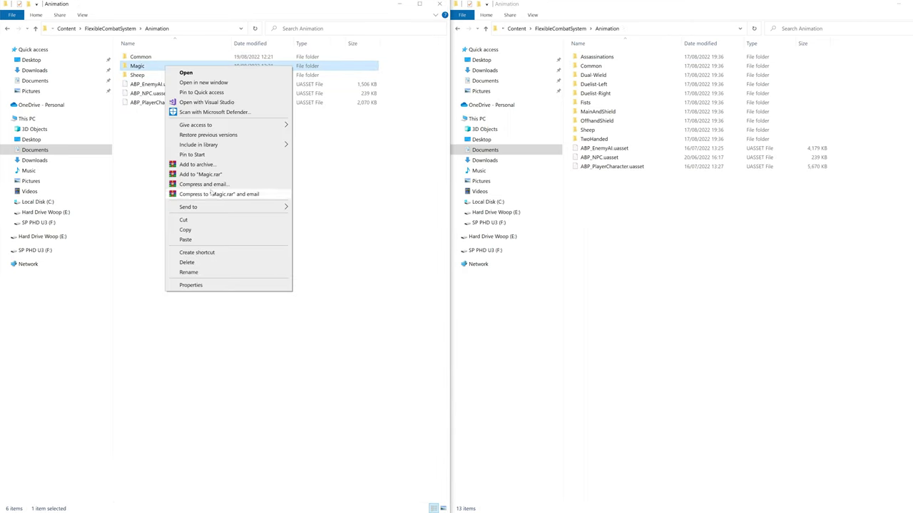
click(184, 230)
right_click(619, 211)
click(637, 268)
Step: Copy the MageSet folder from Magic Base's Meshes/CharacterRelated into the same folder of Magic Melee Combine
click(112, 29)
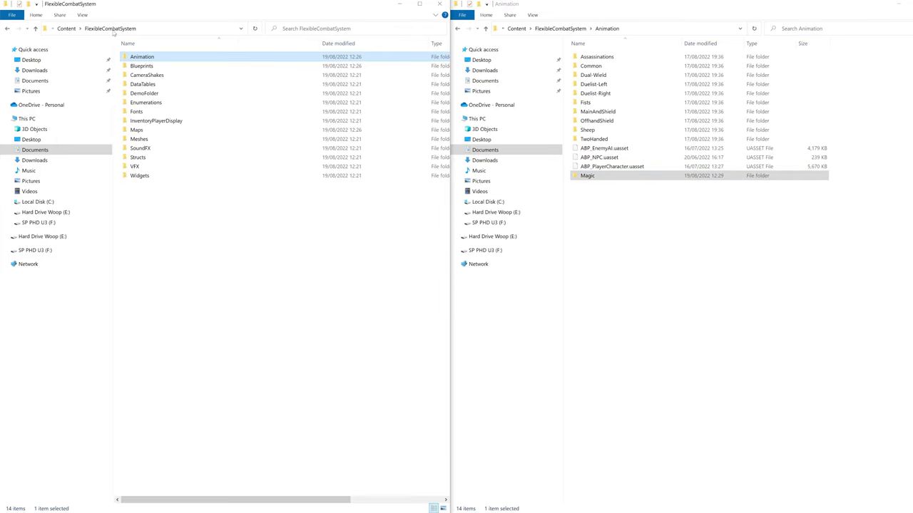
double_click(163, 142)
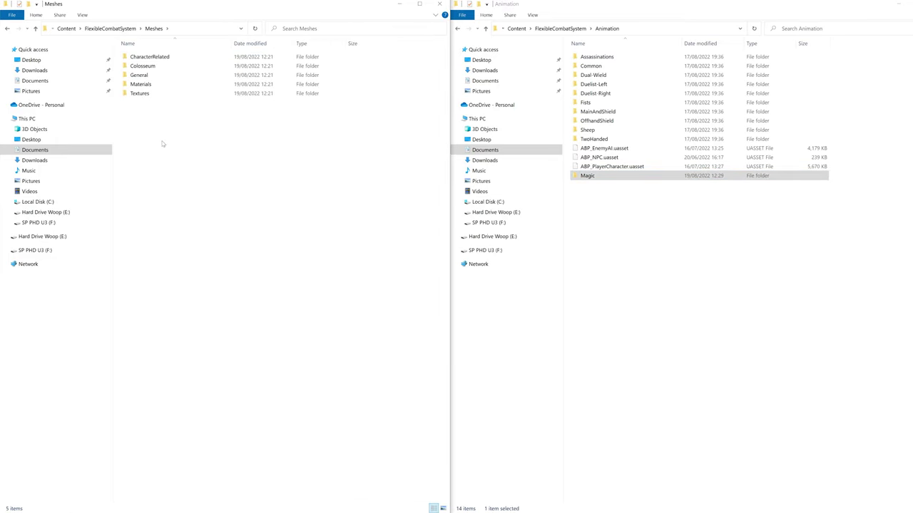
double_click(174, 57)
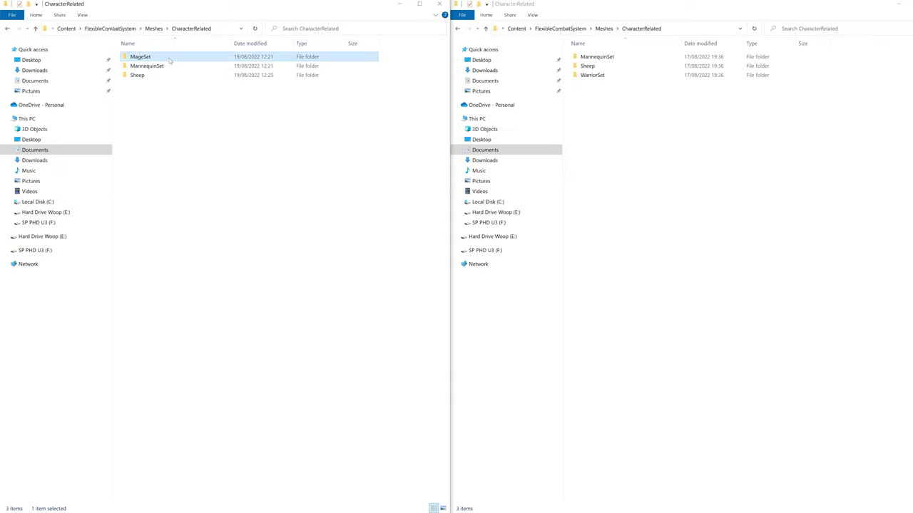
right_click(169, 58)
click(189, 222)
click(655, 133)
right_click(611, 115)
click(629, 175)
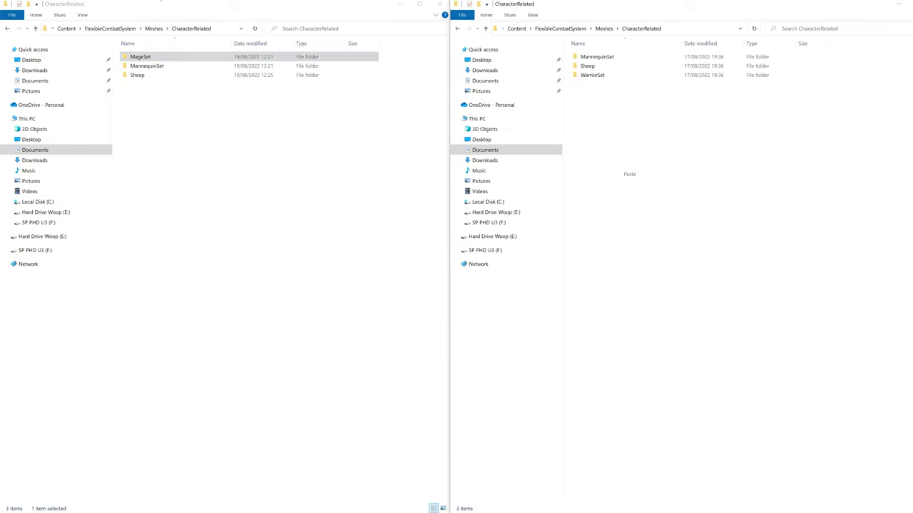
Step: Copy the Spells folder from Magic Base's SoundFX folder into the SoundFX folder of Magic Melee Combine
click(152, 29)
click(111, 28)
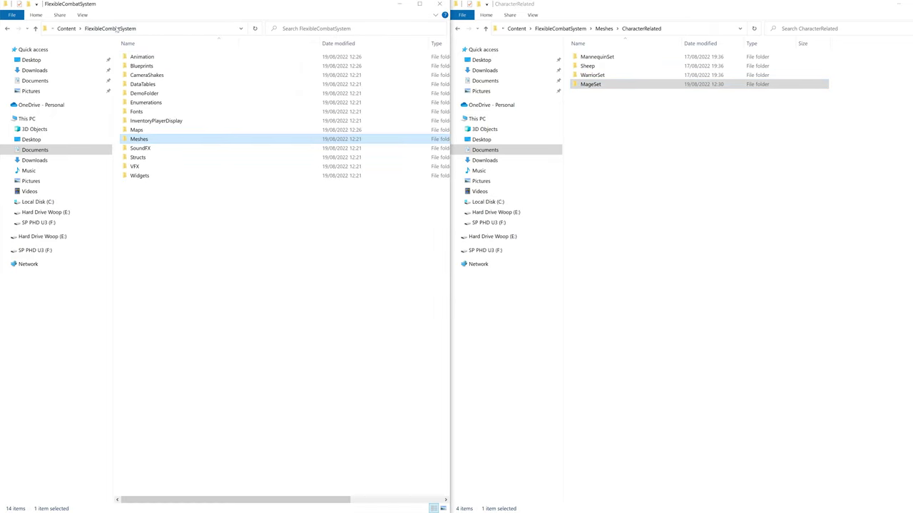
double_click(178, 147)
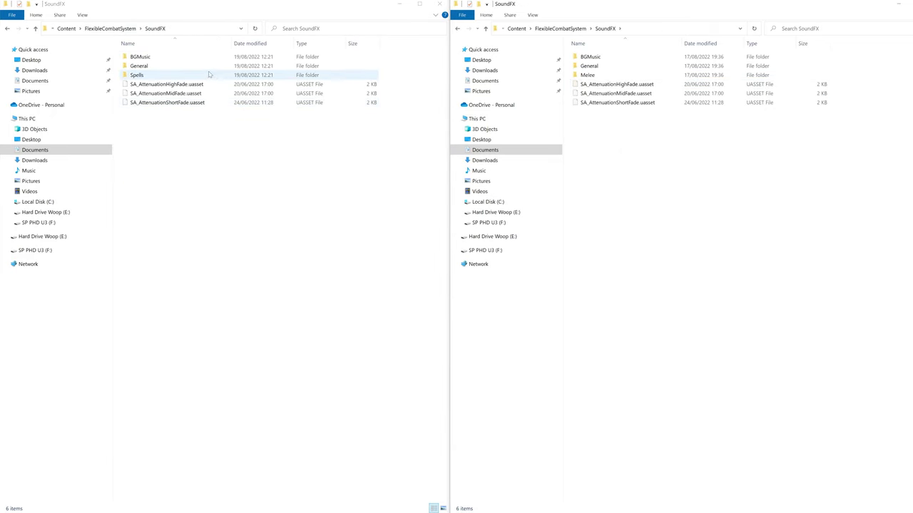
right_click(208, 75)
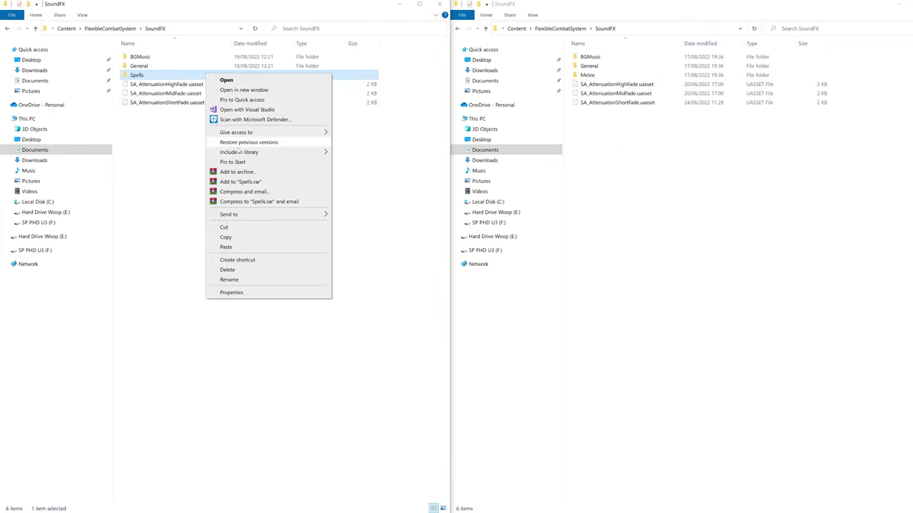
click(238, 239)
right_click(618, 133)
click(637, 193)
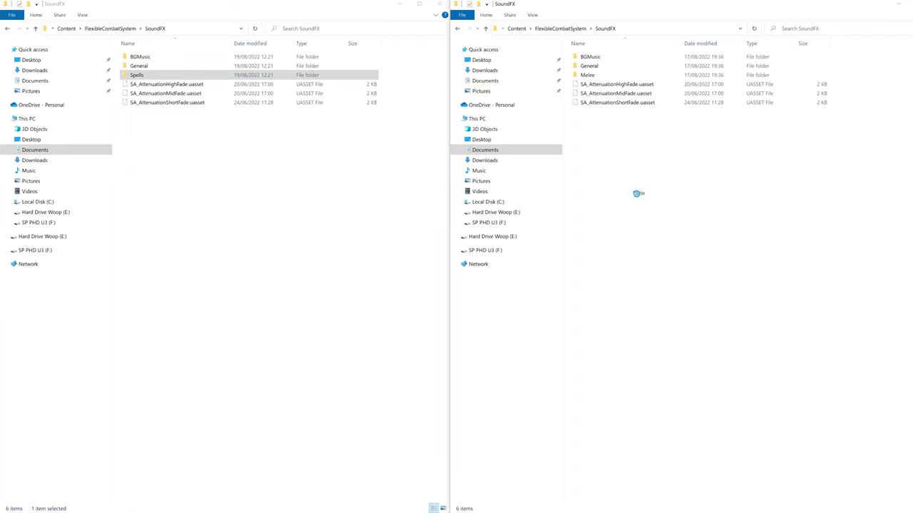
Step: Copy the MagicVFX folder from Magic Base's VFX folder into the VFX folder of Magic Melee Combine
click(110, 28)
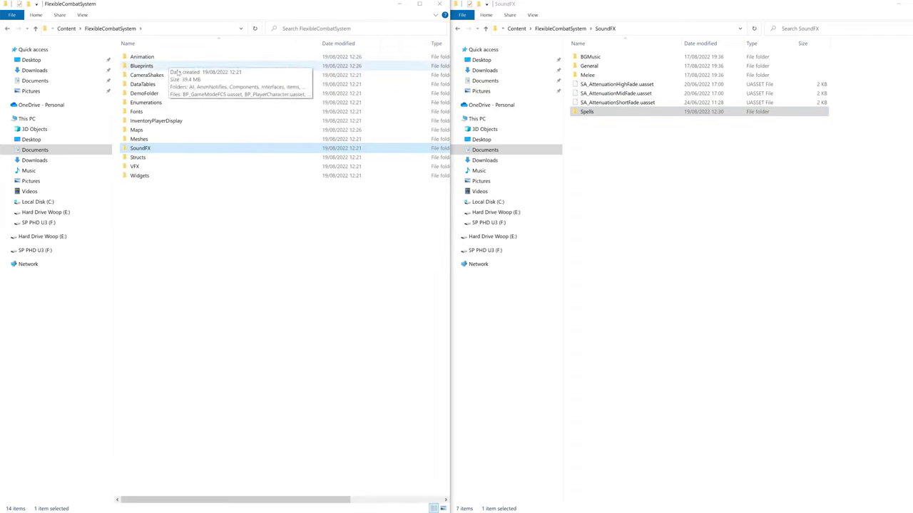
double_click(135, 167)
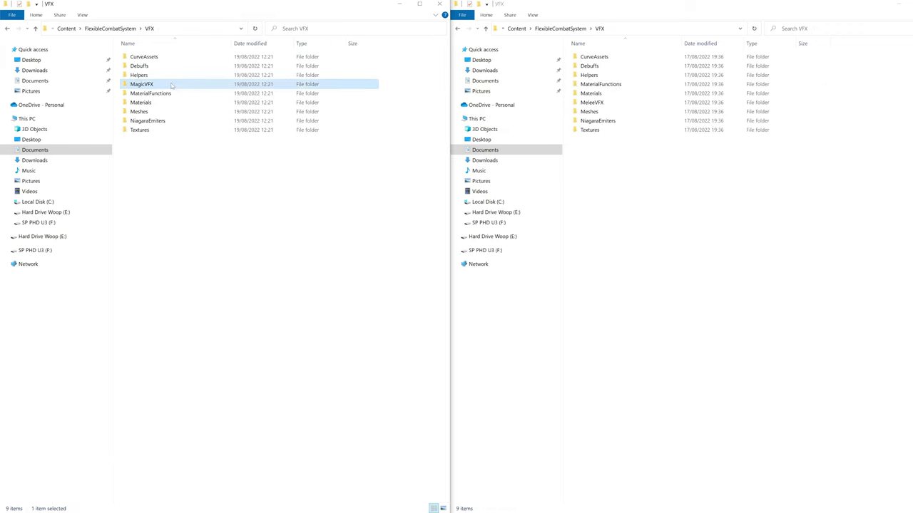
right_click(172, 84)
click(204, 248)
click(651, 174)
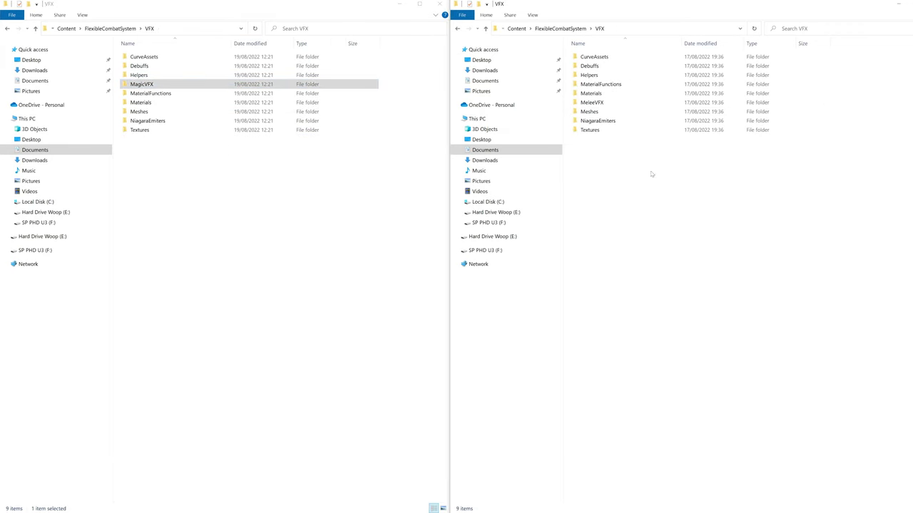
right_click(602, 159)
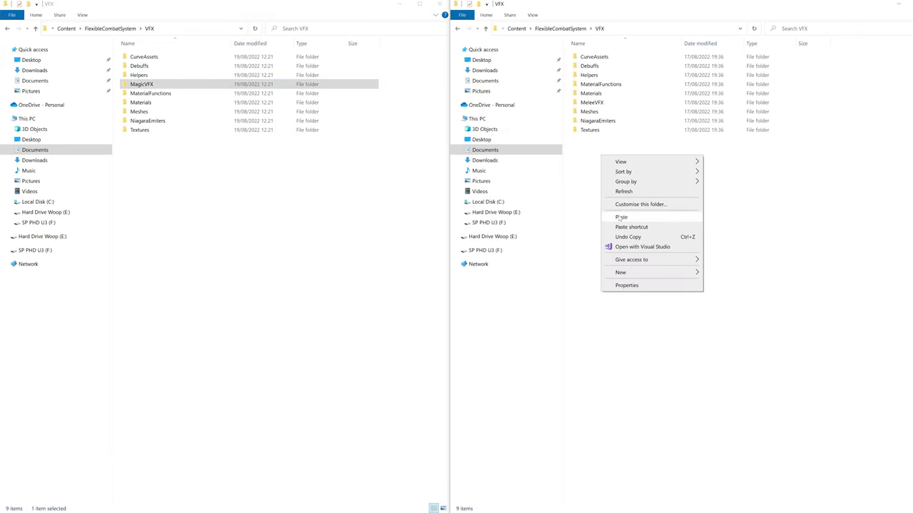
click(621, 217)
Step: Copy all icon files, without the subfolders, from Magic Base's Widgets/Textures/Icons into Magic Melee Combine's Icons folder, replacing files with the same names
click(402, 116)
key(alt+Up)
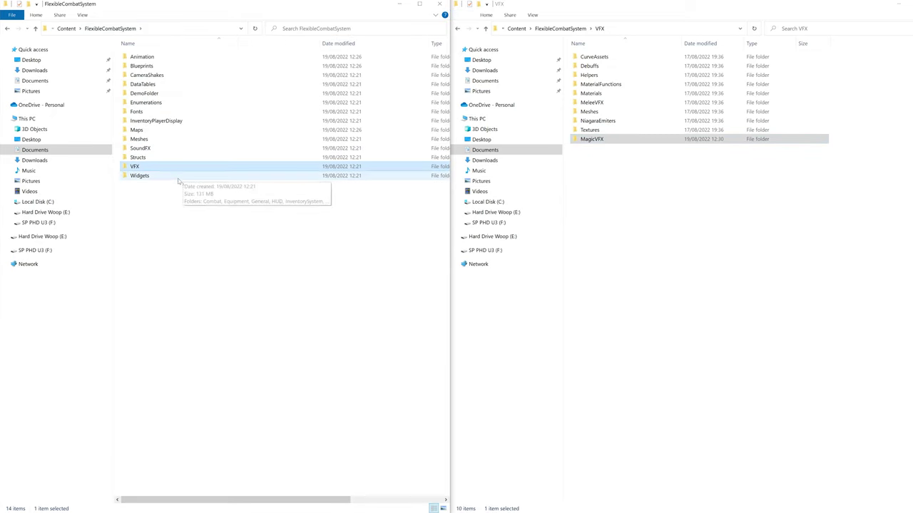
double_click(177, 179)
double_click(140, 139)
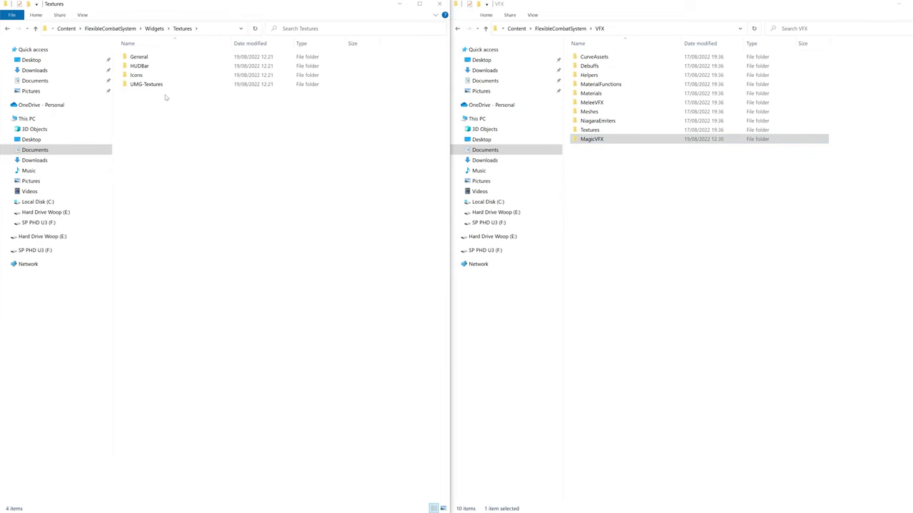
double_click(164, 76)
shift+click(170, 499)
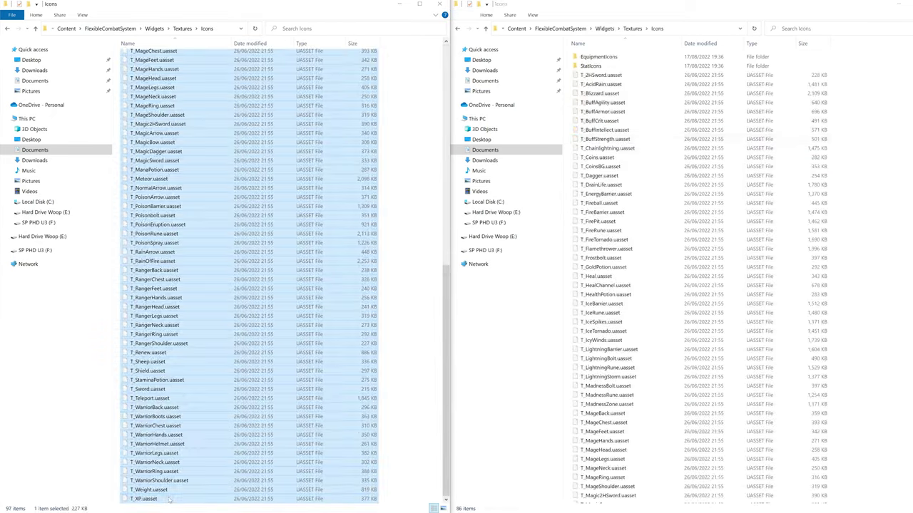
right_click(216, 327)
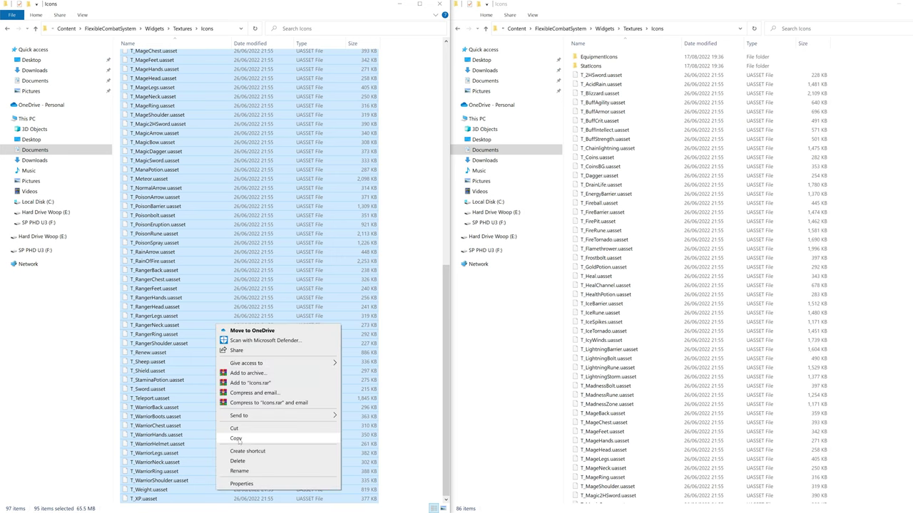
click(236, 439)
right_click(869, 297)
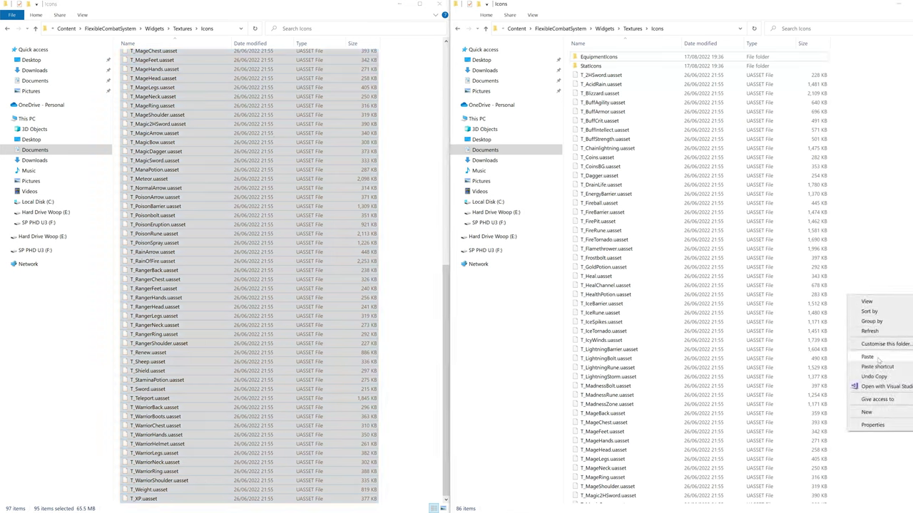
click(874, 358)
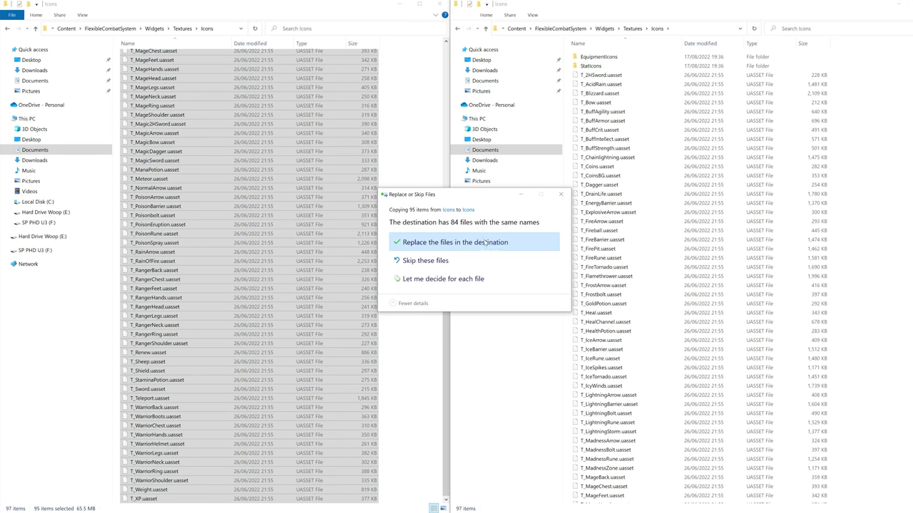
click(485, 242)
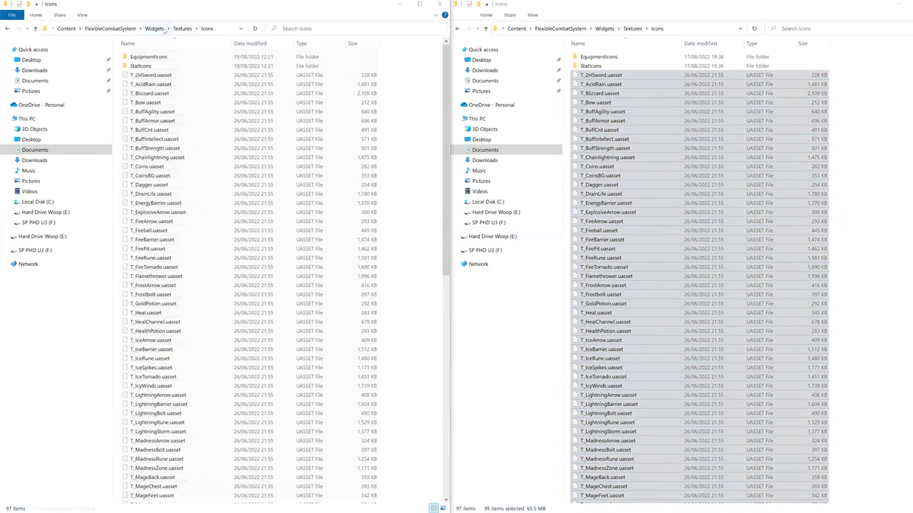
Step: Copy AN_TriggerMagicAbility and AN_TriggerNextAbility from Magic Base's Blueprints/AnimNotifies into the AnimNotifies folder of Magic Melee Combine
click(109, 29)
double_click(151, 65)
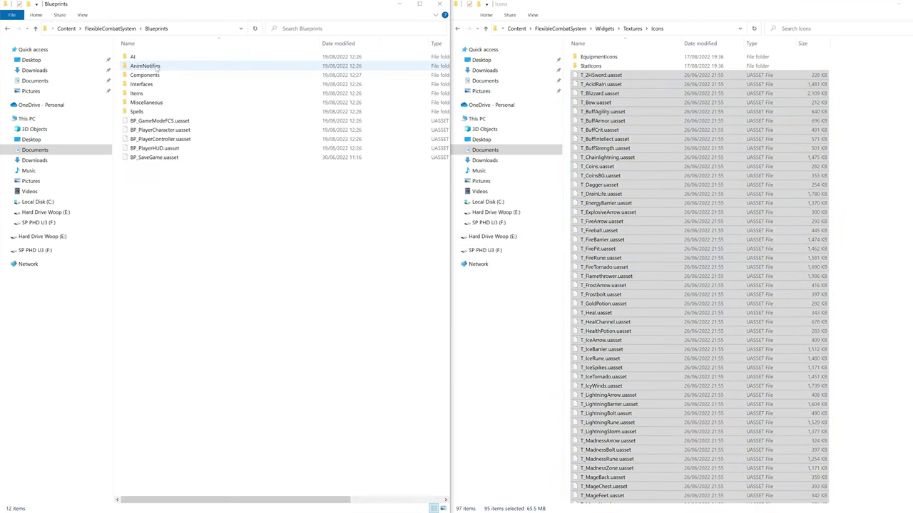
double_click(151, 65)
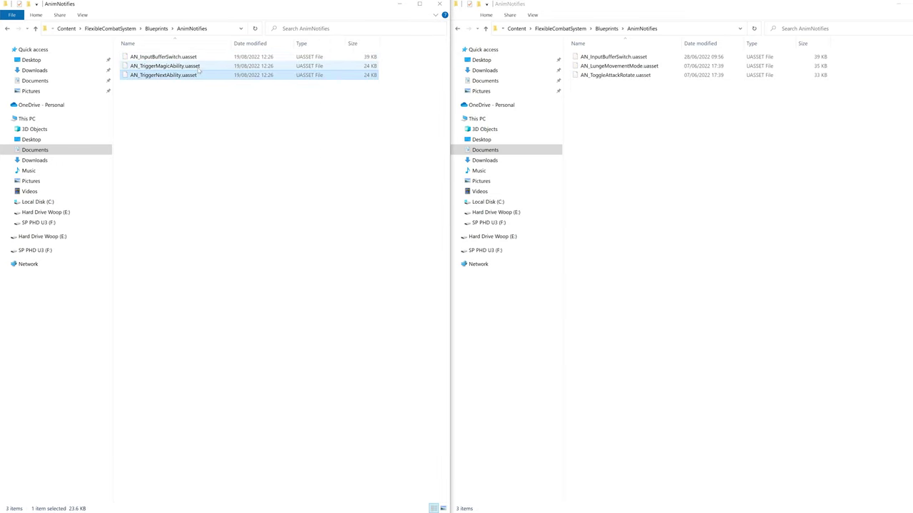
right_click(184, 67)
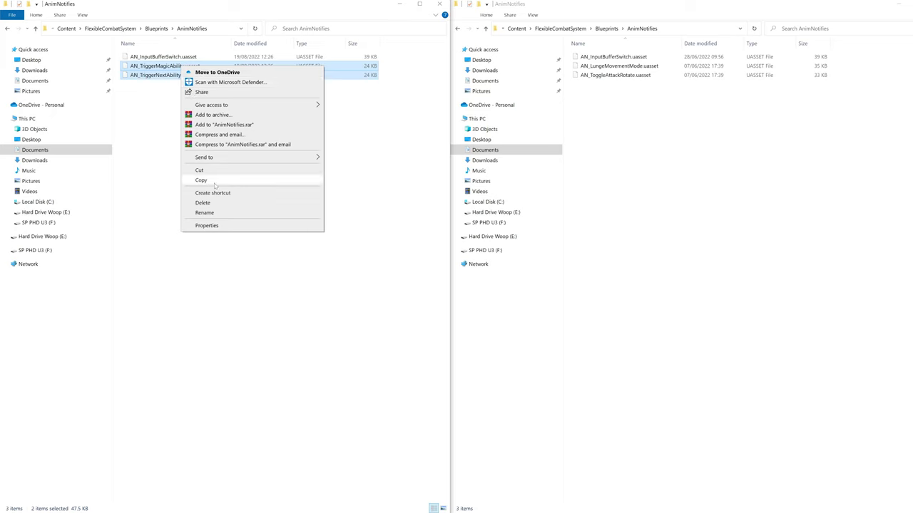
click(192, 178)
click(602, 126)
right_click(601, 127)
click(620, 184)
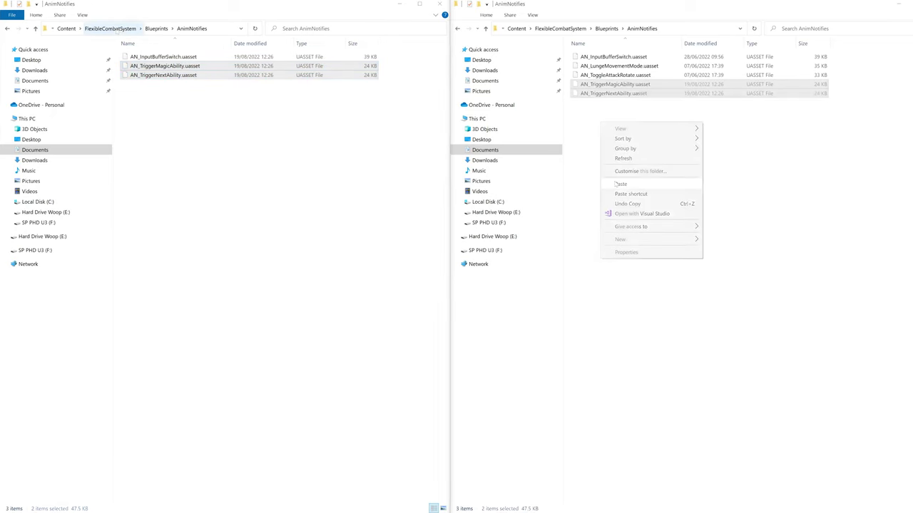
Step: Copy S_MageStrafe, T_ChargeSpell, T_DetermineMagicSpell, T_FireChannelSpell, T_FireSpell, T_ProjectileShotAvailable and T_ReleaseSpell from Magic Base's Blueprints/AI/Tasks/CombatTasks into Magic Melee Combine's CombatTasks folder
click(113, 29)
double_click(181, 67)
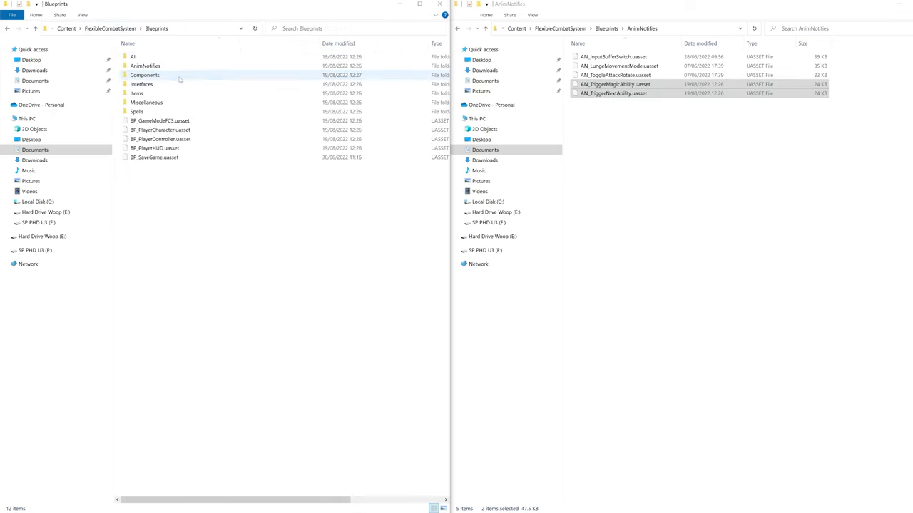
double_click(166, 57)
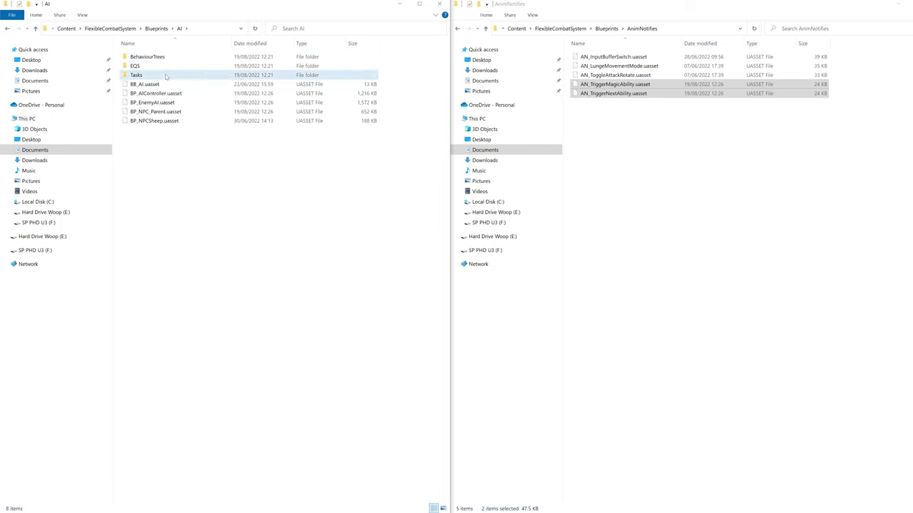
double_click(167, 75)
double_click(163, 58)
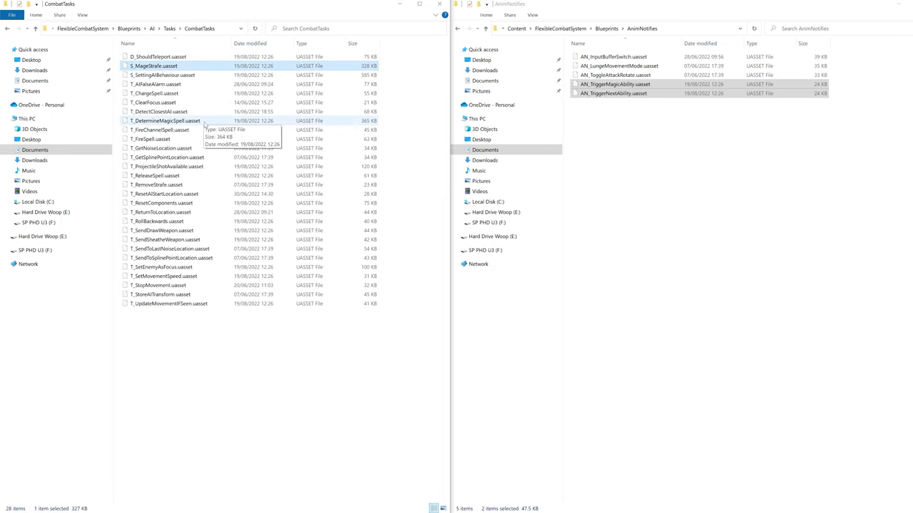
ctrl+click(204, 123)
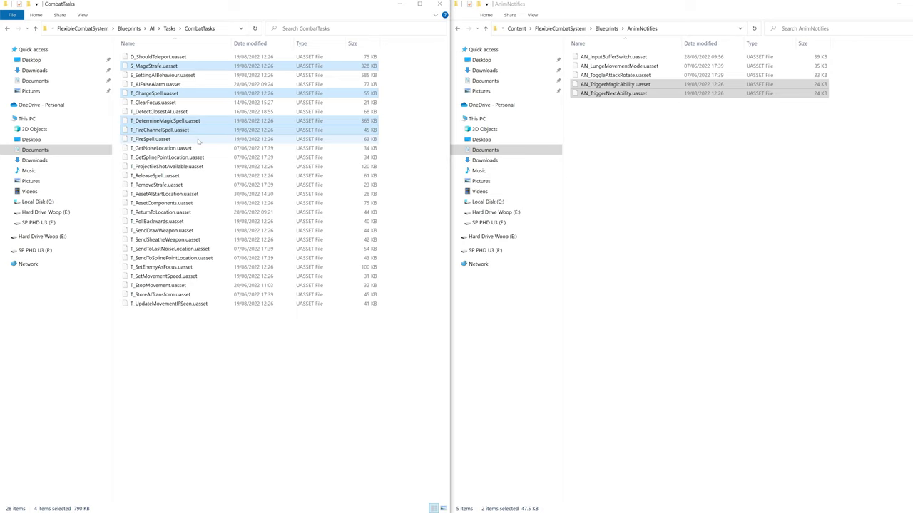
ctrl+click(182, 175)
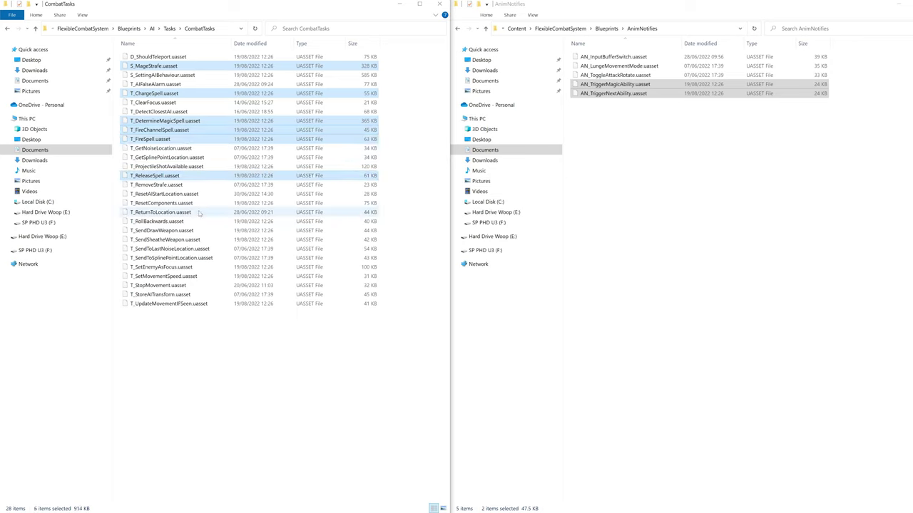
ctrl+click(196, 167)
right_click(211, 170)
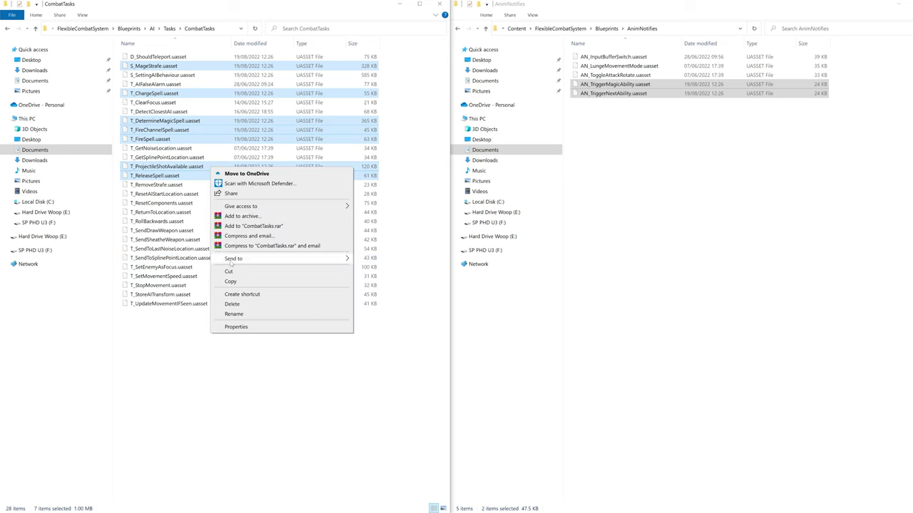
click(230, 282)
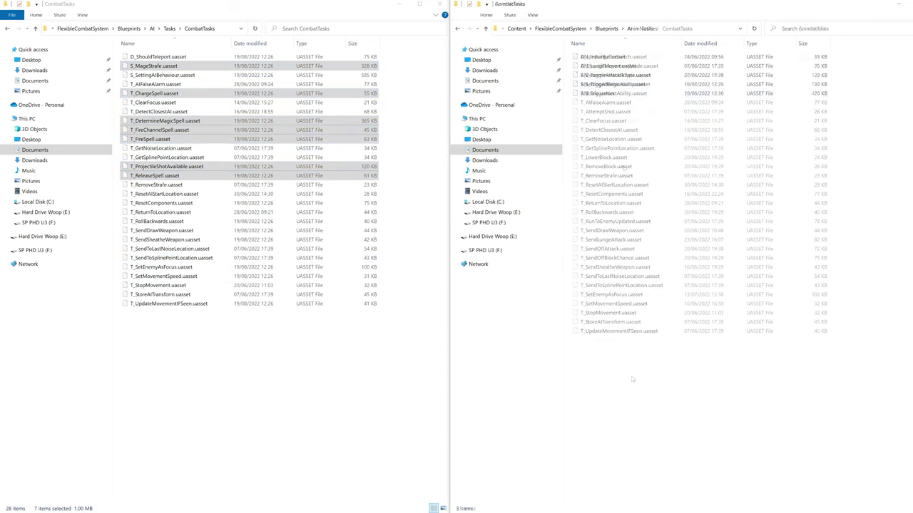
right_click(631, 379)
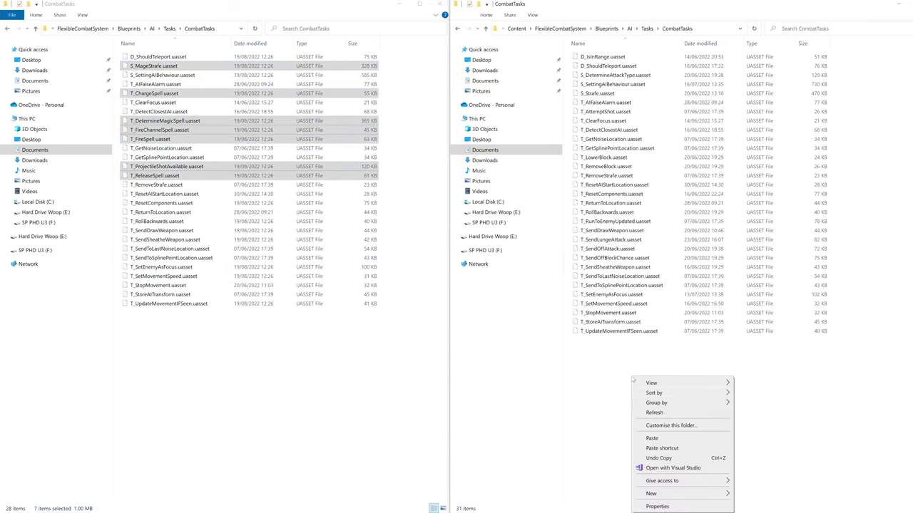
click(651, 438)
click(634, 431)
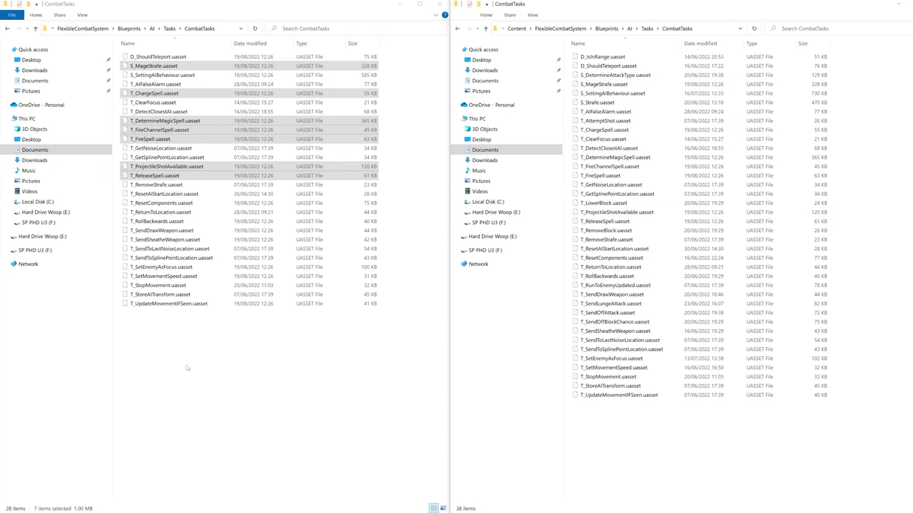
Step: Copy all files from Magic Base's Blueprints/Spells into the Spells folder of Magic Melee Combine, replacing files with the same names
click(83, 28)
double_click(168, 66)
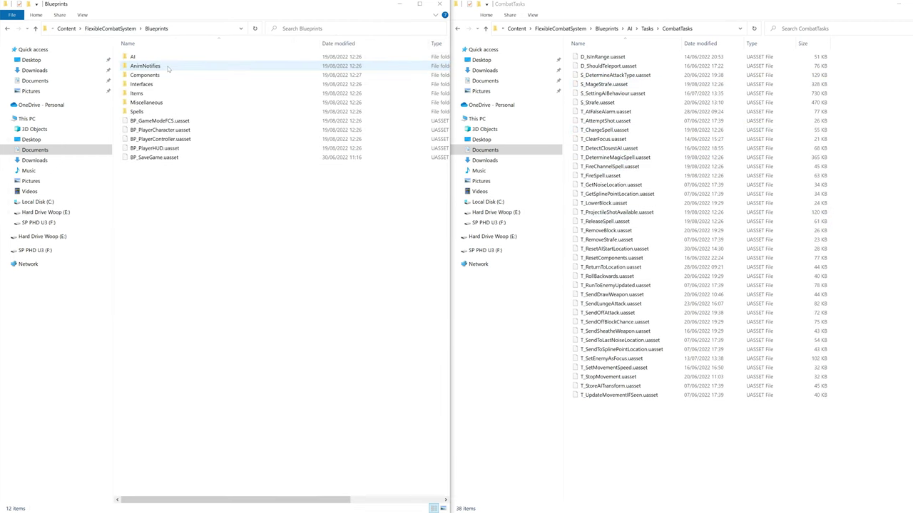
double_click(174, 110)
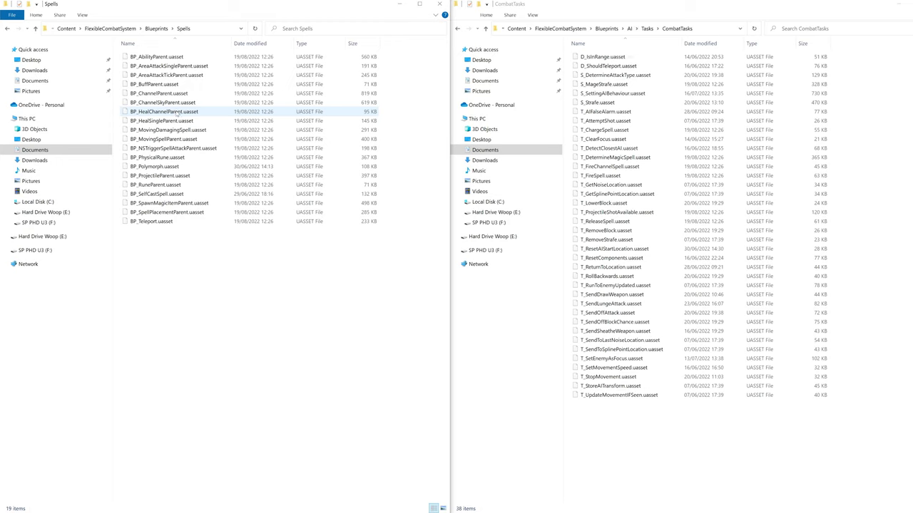
key(ctrl+a)
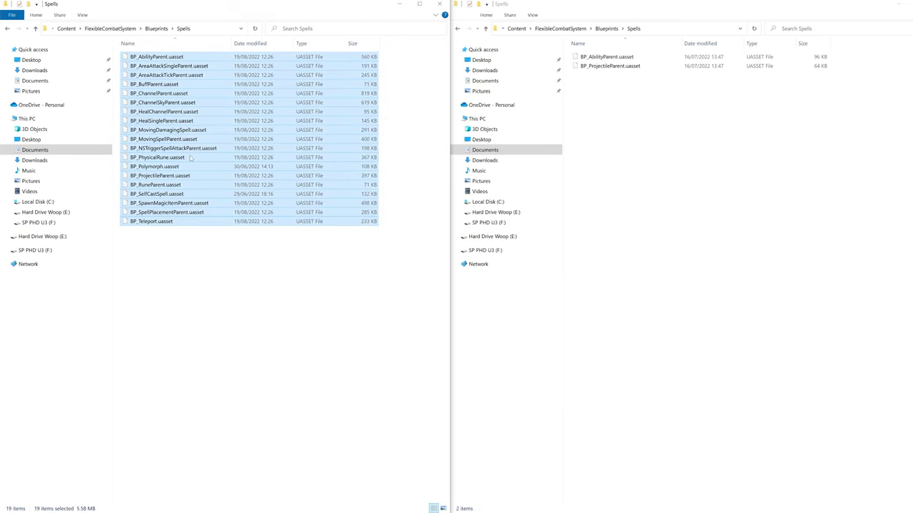
right_click(191, 159)
click(212, 270)
right_click(594, 122)
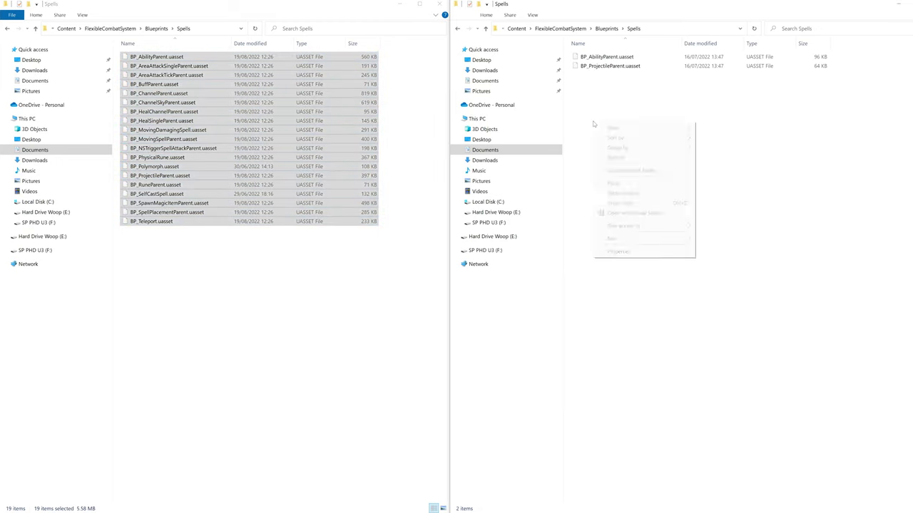
click(602, 182)
click(533, 242)
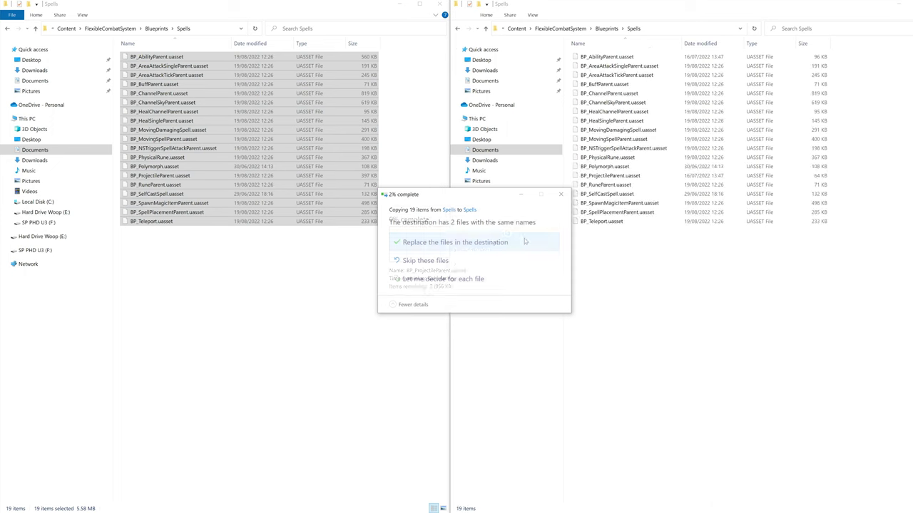
Step: Copy the MagicAsset folder from Magic Base's DataTables folder into the DataTables folder of Magic Melee Combine
click(110, 29)
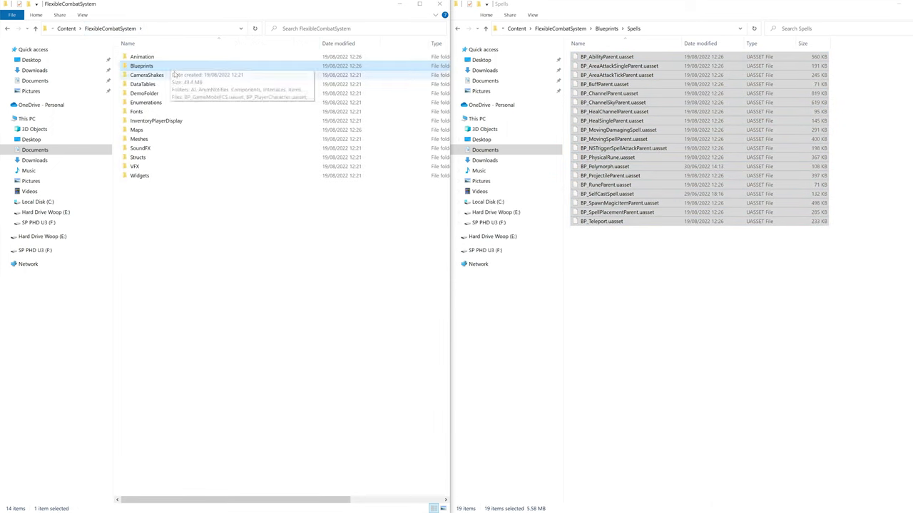
double_click(142, 84)
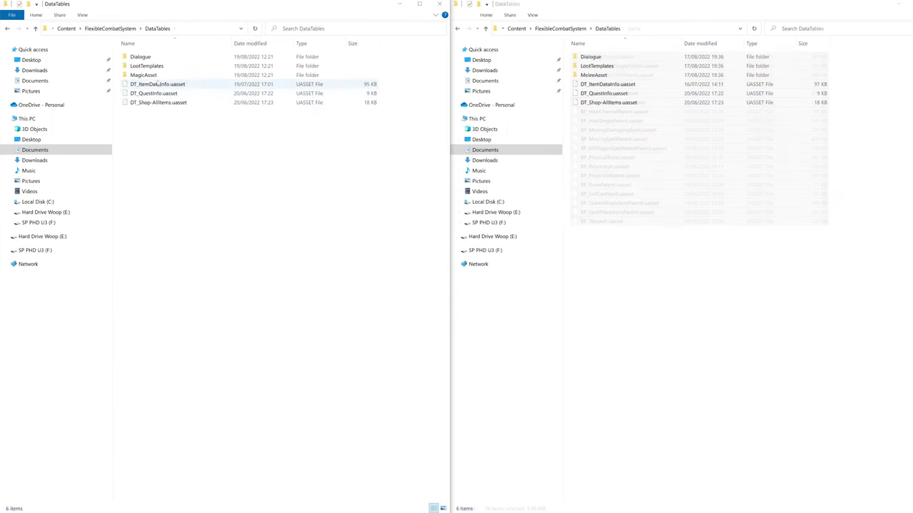
click(163, 76)
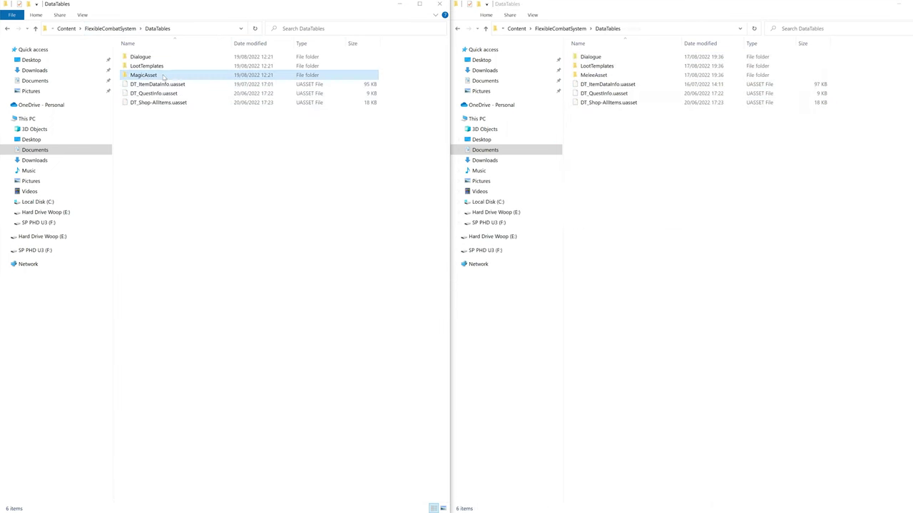
right_click(165, 76)
click(196, 239)
right_click(607, 139)
click(621, 195)
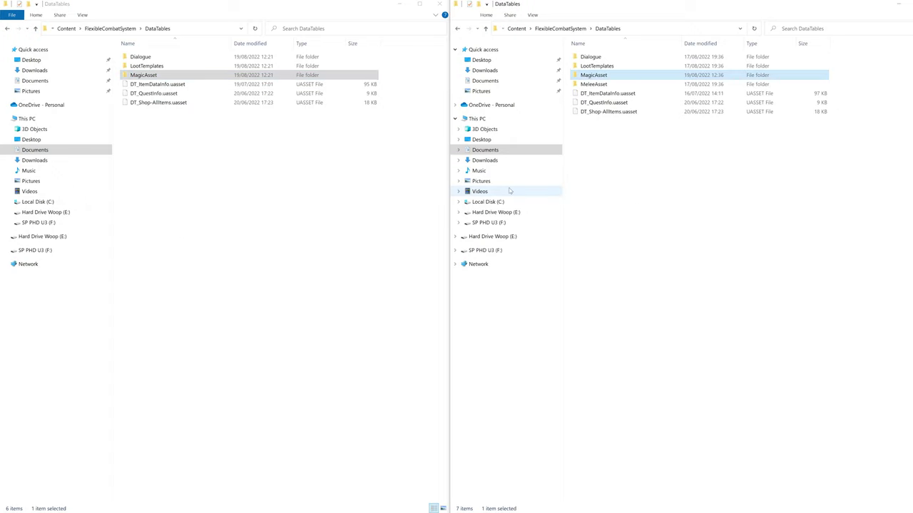
Step: Copy the MagicTraining folder from Magic Base's DataTables/Dialogue into the Dialogue folder of Magic Melee Combine
double_click(167, 57)
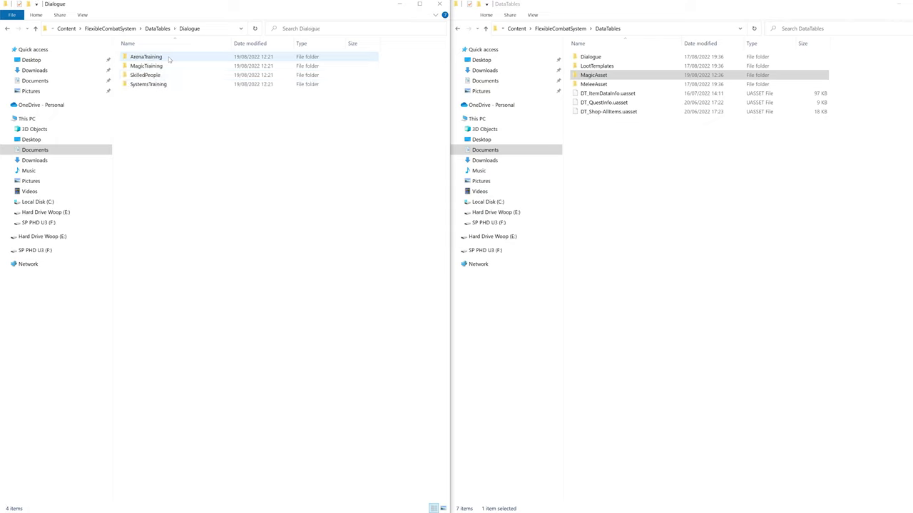
double_click(591, 57)
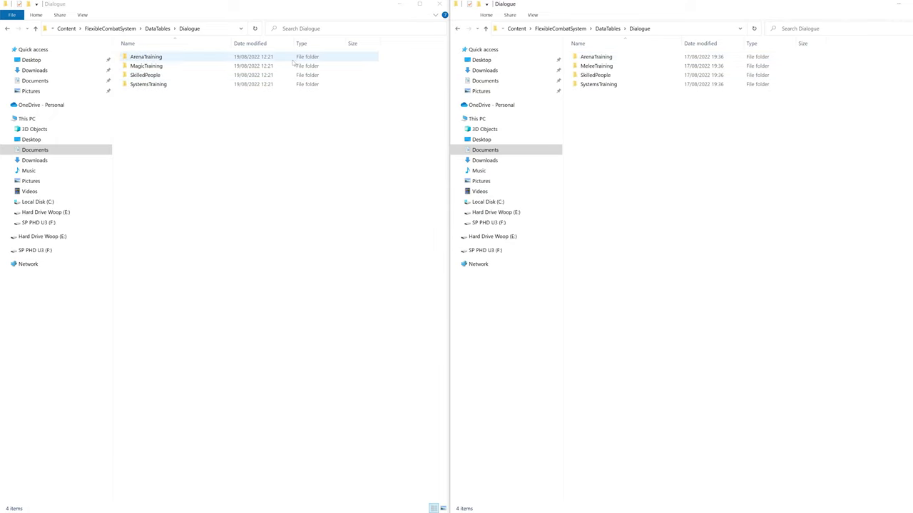
click(176, 66)
right_click(176, 66)
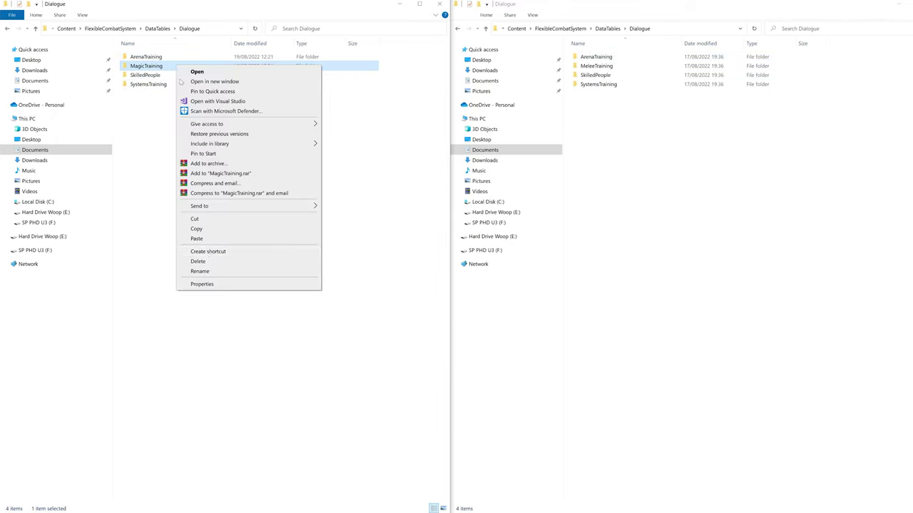
click(195, 229)
click(599, 117)
right_click(599, 117)
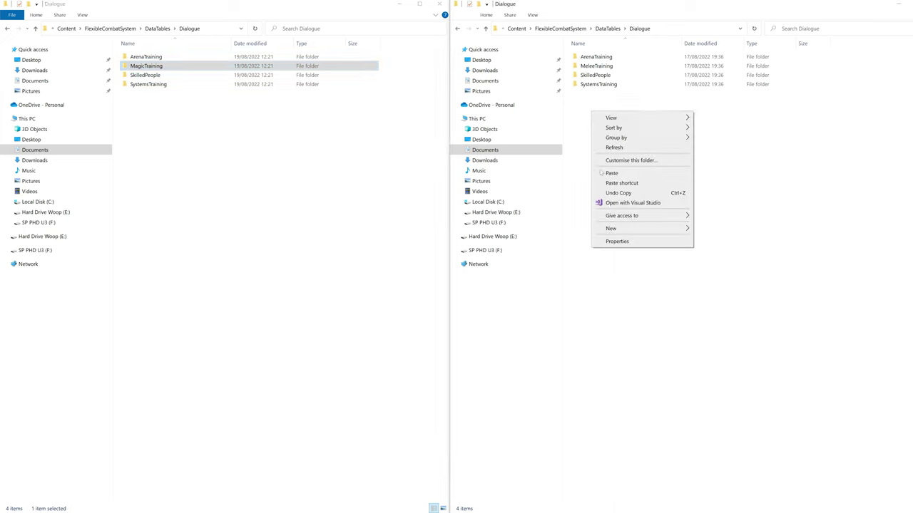
click(611, 171)
Step: Copy BuffComponent, MagicComponent and SkillTrainerComponent from Magic Base's Blueprints/Components into Magic Melee Combine's Components folder, replacing the existing files
click(110, 29)
click(146, 65)
double_click(151, 65)
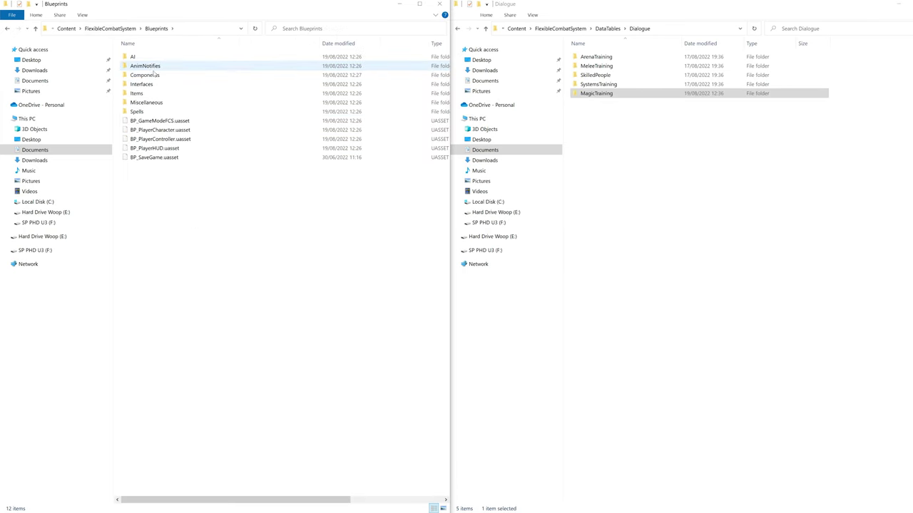
double_click(153, 75)
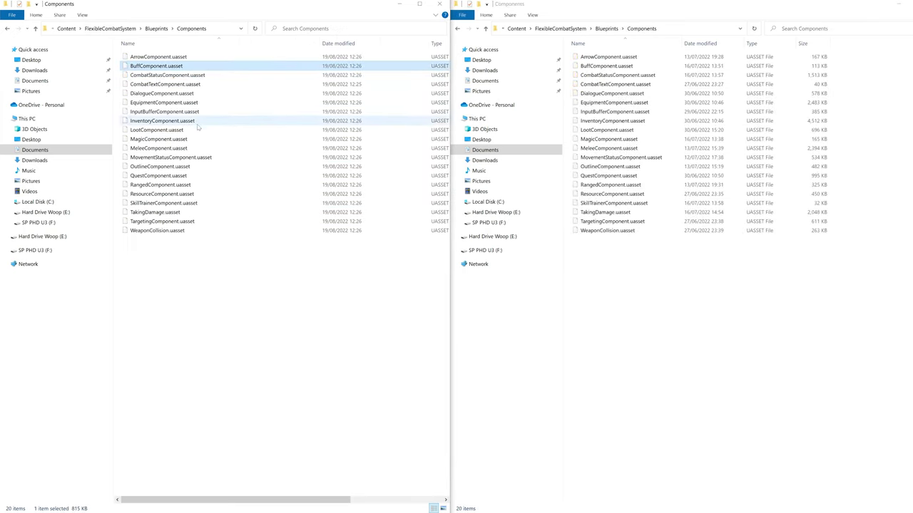
key(m)
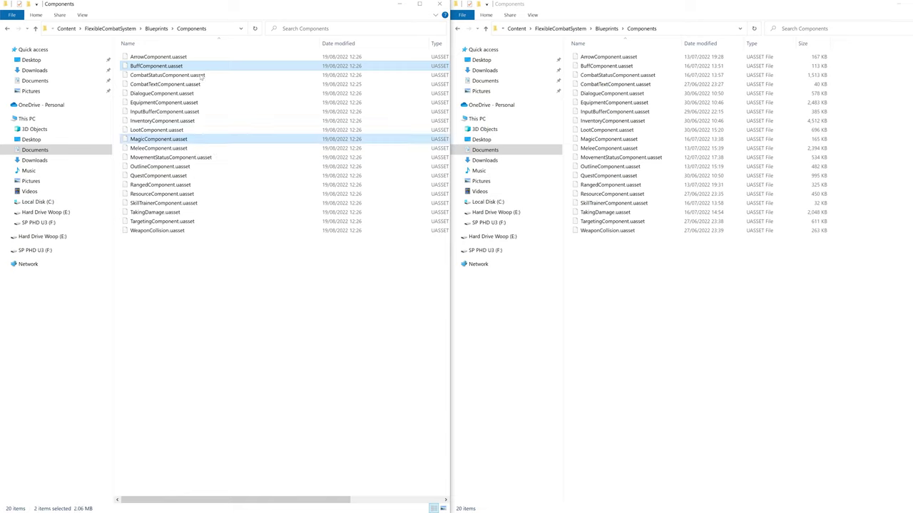
ctrl+click(213, 205)
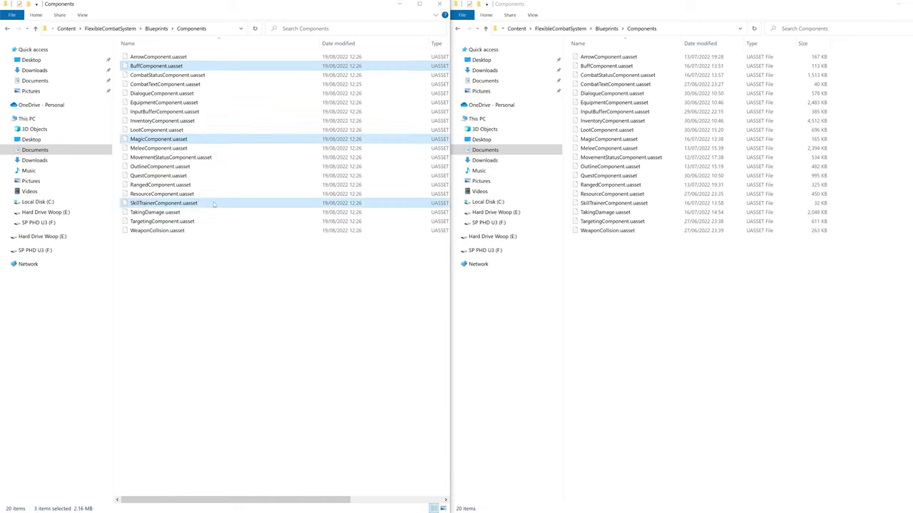
right_click(214, 204)
click(233, 316)
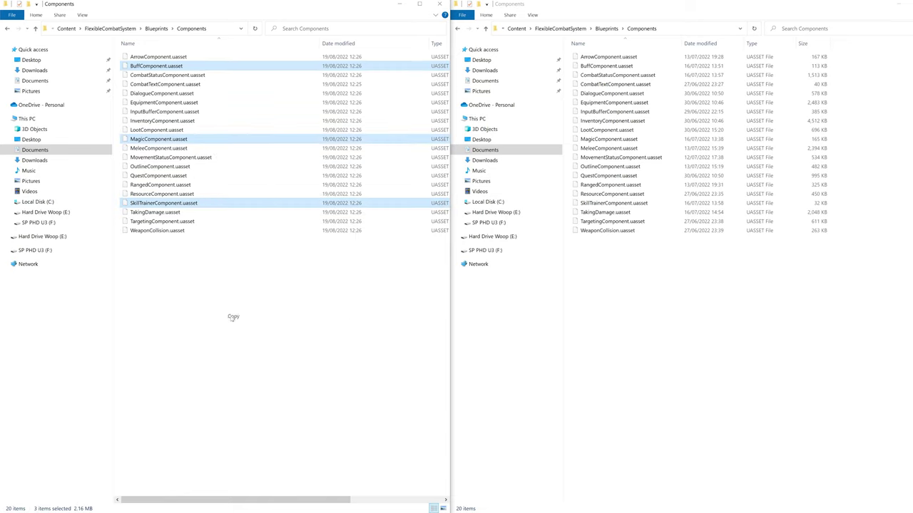
right_click(611, 271)
click(630, 332)
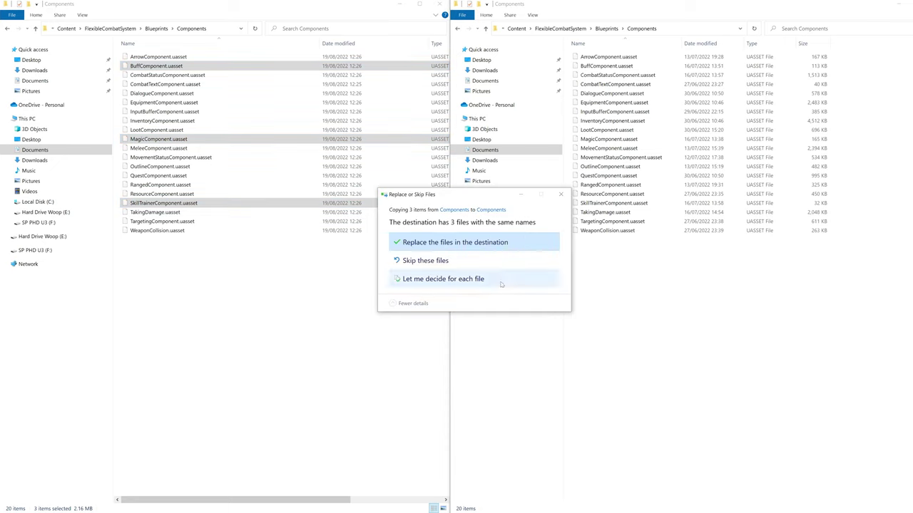
click(439, 245)
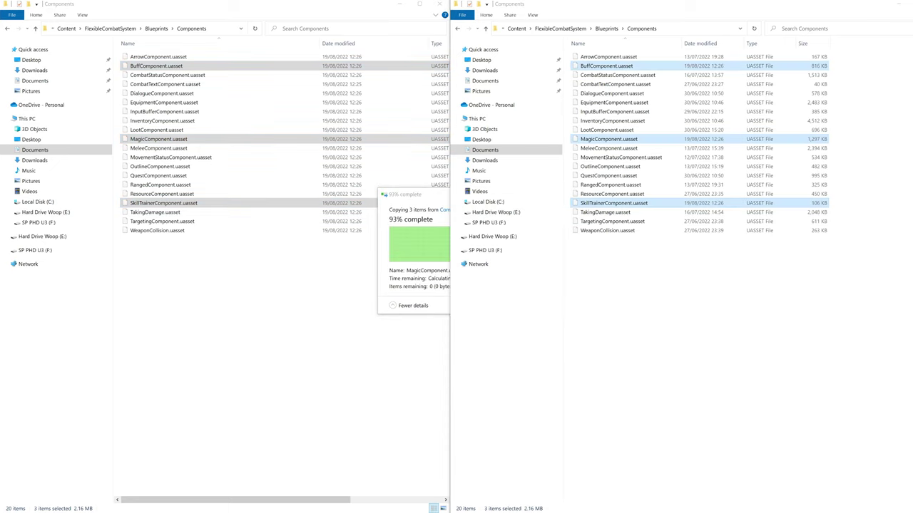
click(200, 243)
Step: Copy all widget files from Magic Base's Widgets/Magic into the Magic widgets folder of Magic Melee Combine, replacing the existing files
click(110, 29)
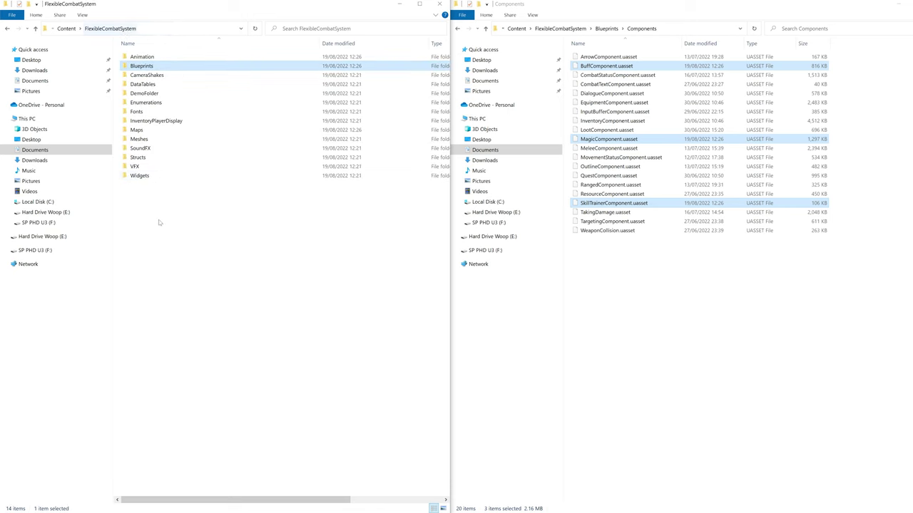
double_click(159, 175)
double_click(163, 111)
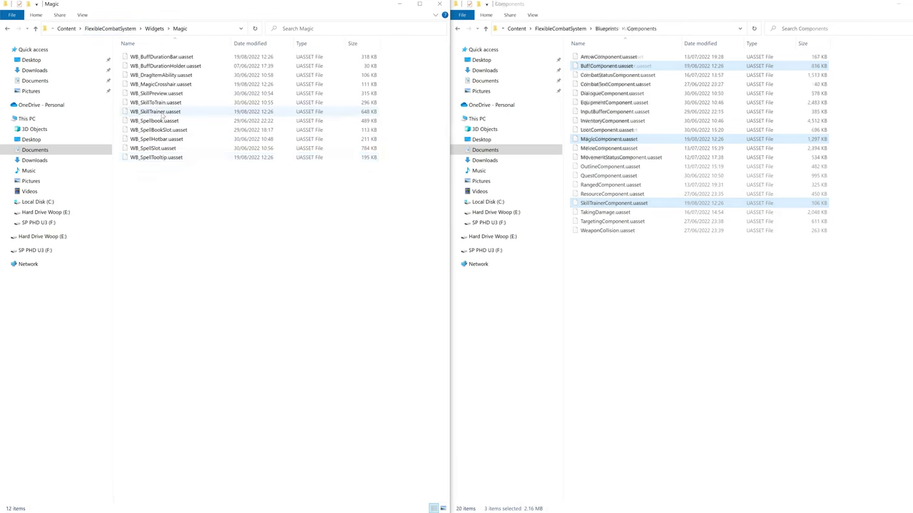
click(179, 158)
shift+click(203, 57)
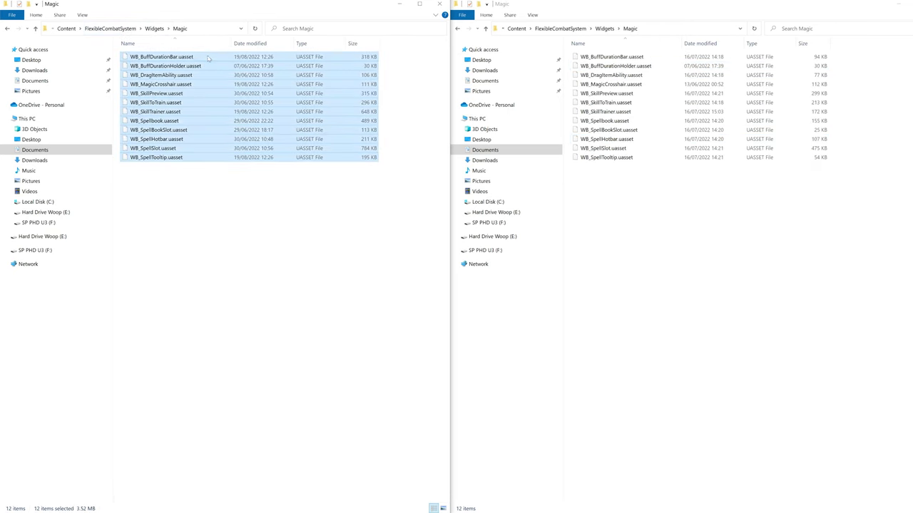
right_click(208, 59)
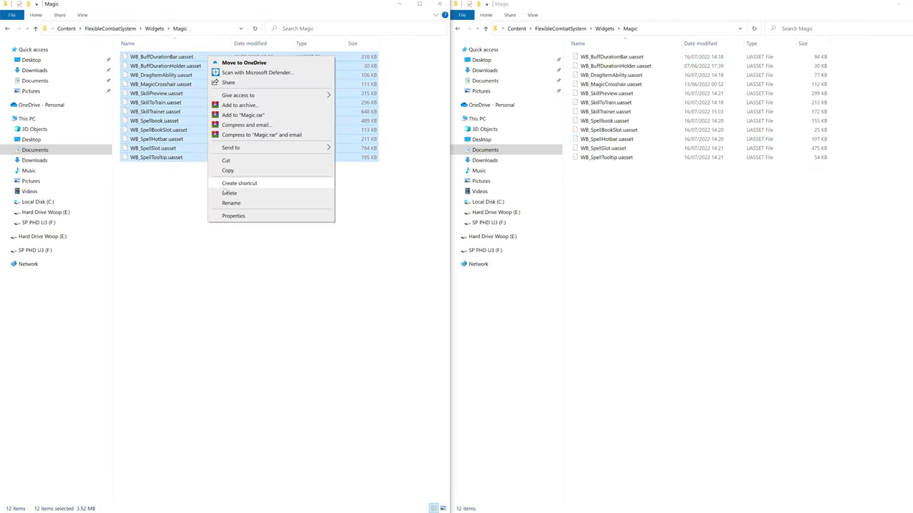
click(229, 169)
right_click(607, 185)
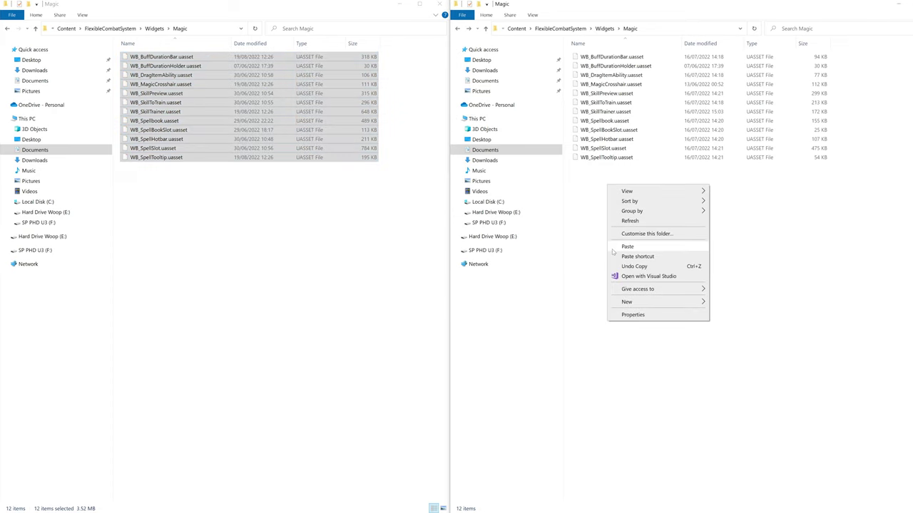
click(626, 247)
click(456, 243)
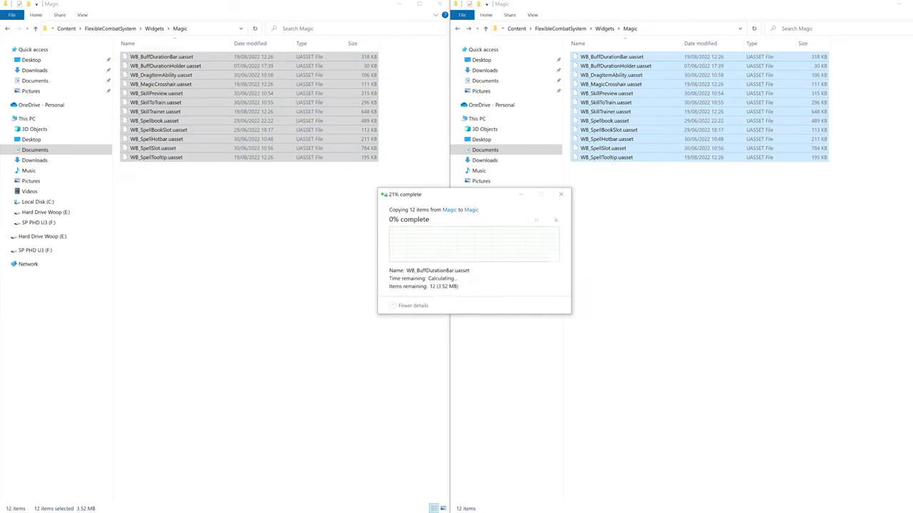
Step: Copy MagicTrainingMap.umap and MagicTrainingMap_BuiltData.uasset from Magic Base's Maps folder into the Maps folder of Magic Melee Combine
click(110, 28)
double_click(146, 128)
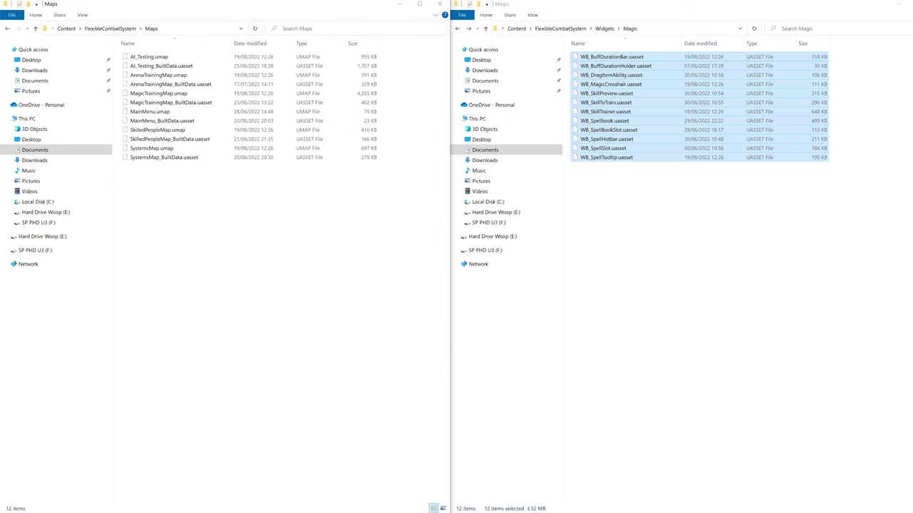
click(559, 29)
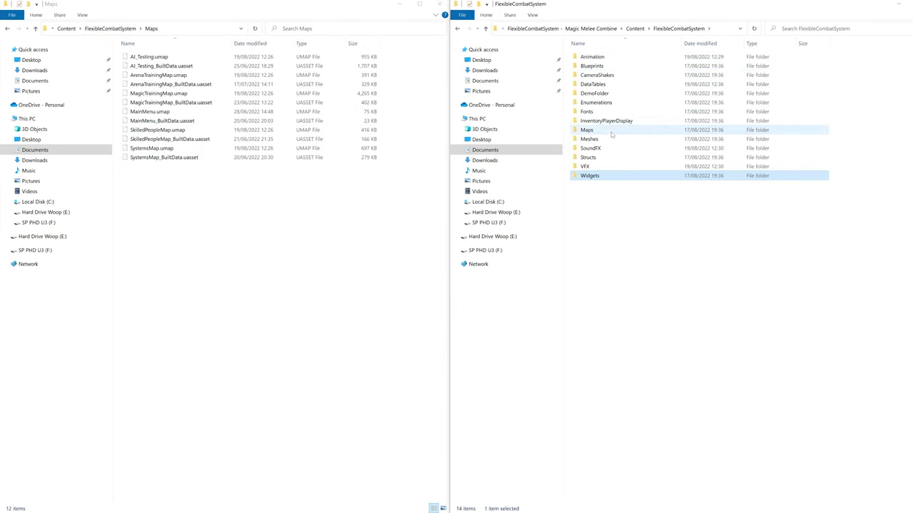
double_click(611, 131)
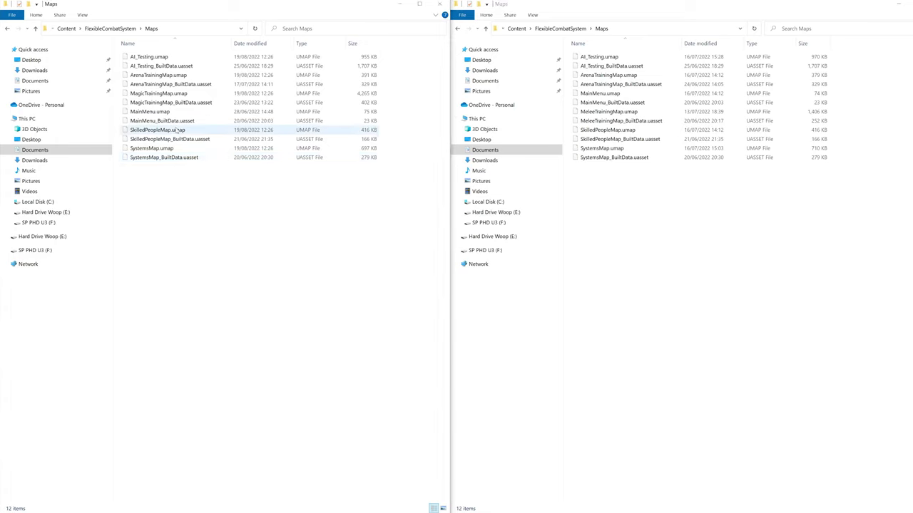
click(182, 104)
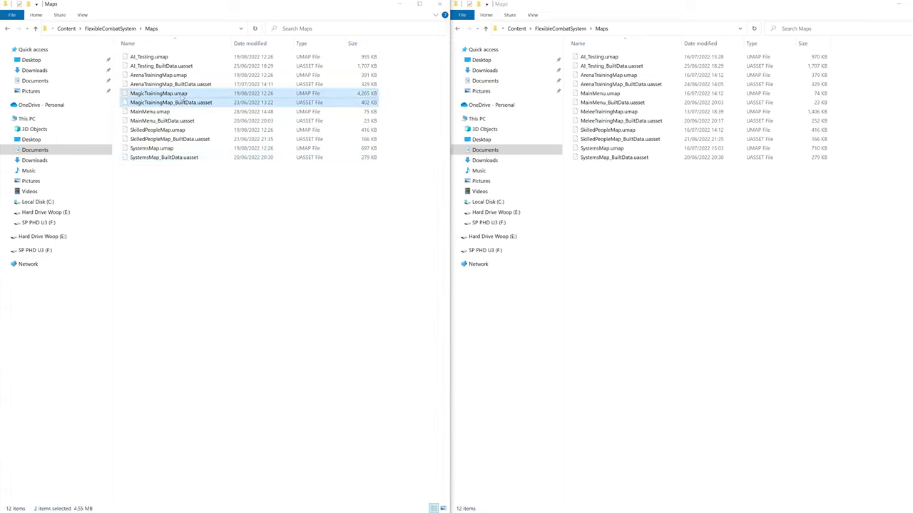
right_click(191, 95)
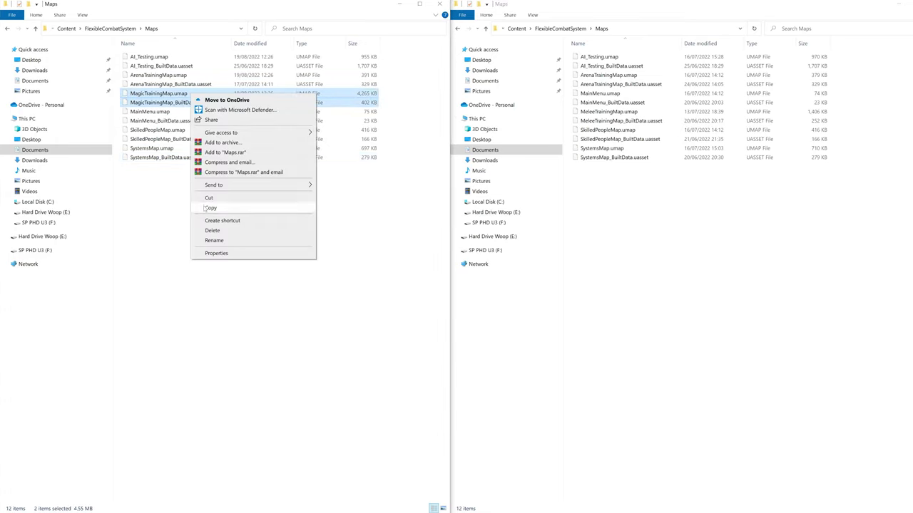
click(209, 207)
right_click(601, 181)
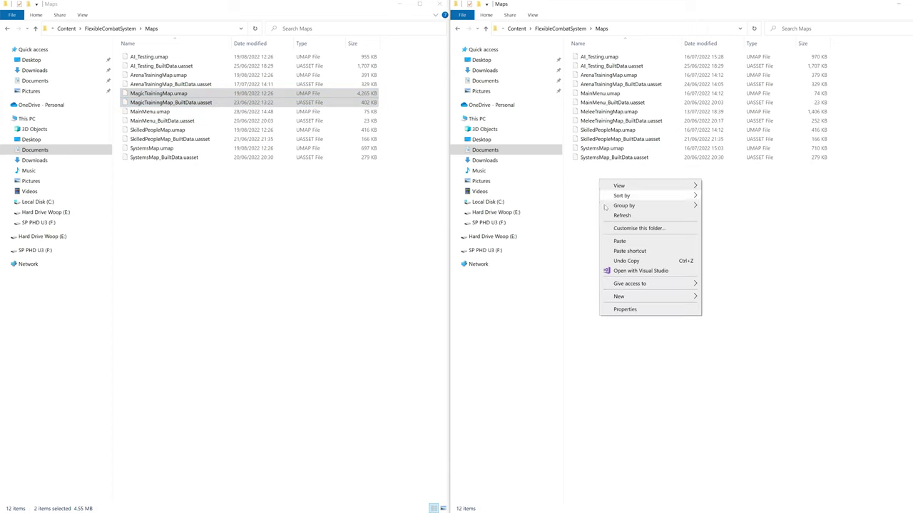
click(618, 241)
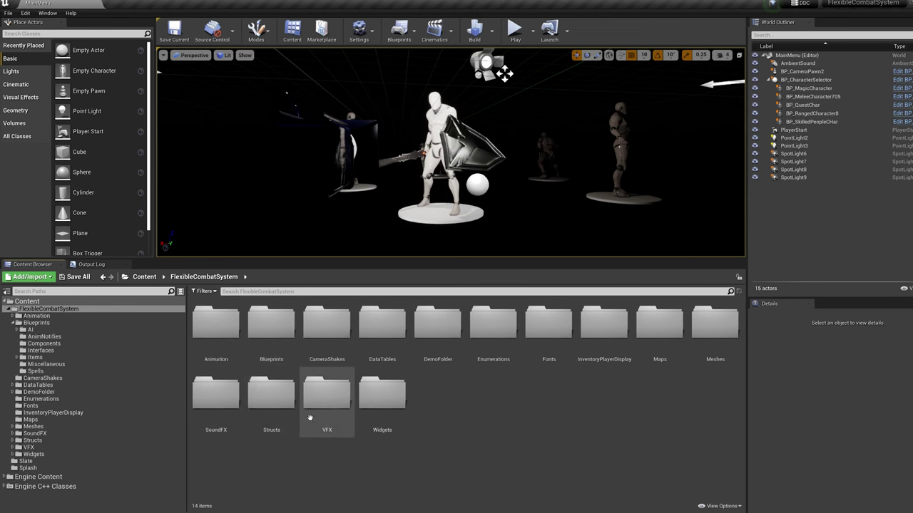
Step: Open the S_MageStrafe blueprint from Blueprints/AI/Tasks/CombatTasks and dock its editor beside the MainMenu level
double_click(279, 332)
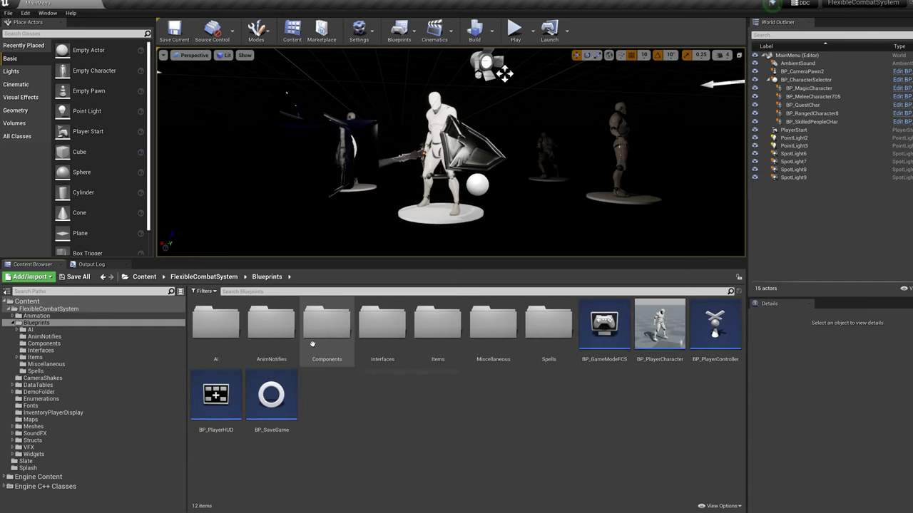
double_click(218, 329)
double_click(325, 324)
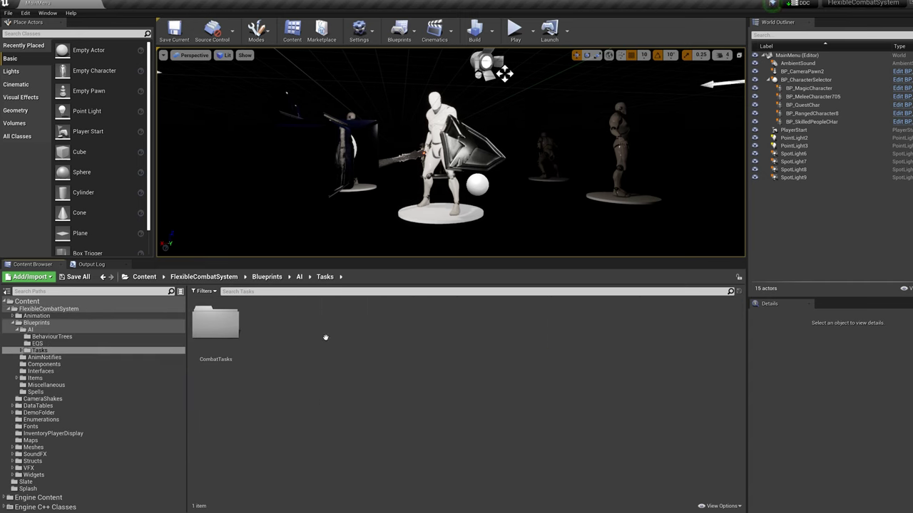
click(207, 324)
double_click(208, 324)
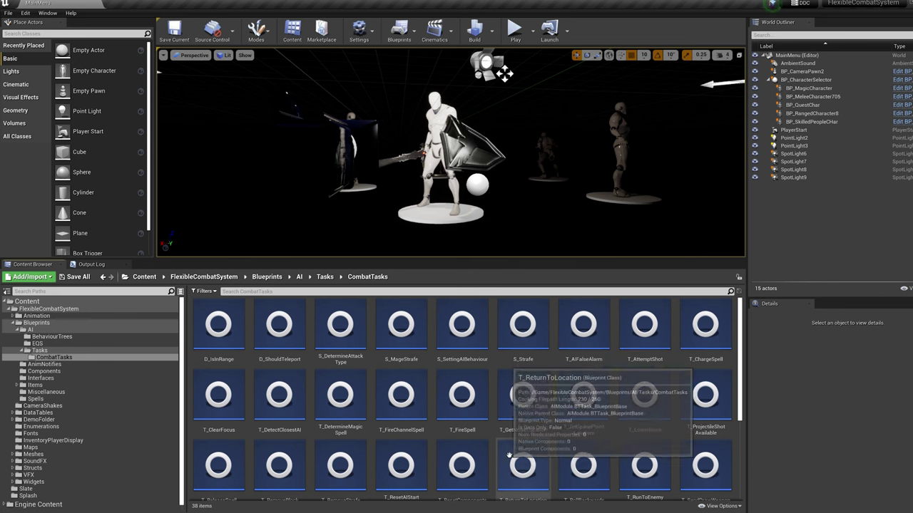
double_click(394, 343)
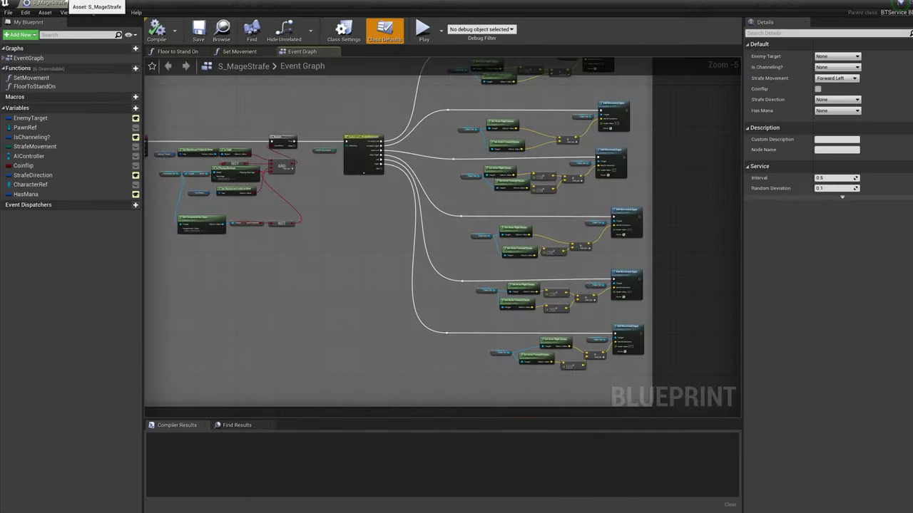
drag(60, 3, 197, 1)
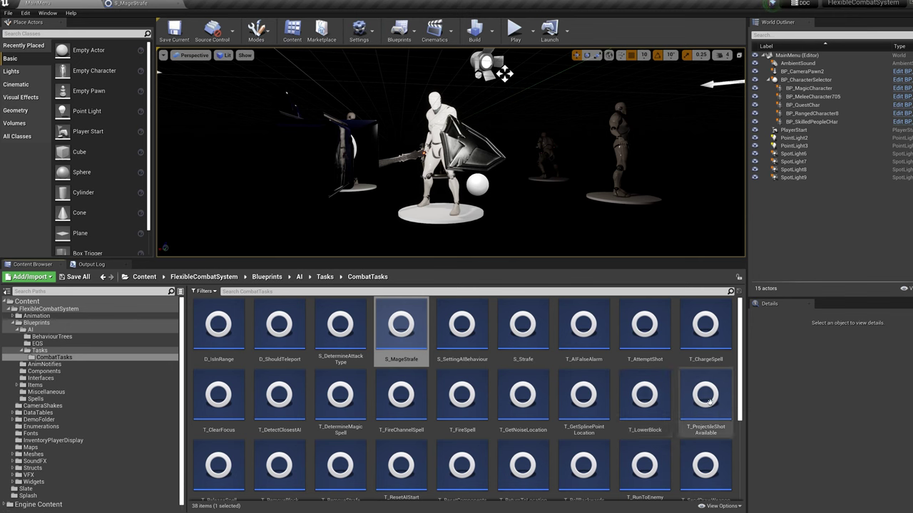
Step: Open the T_ChargeSpell, T_DetermineMagicSpell, T_FireChannelSpell, T_FireSpell, T_ProjectileShotAvailable and T_ReleaseSpell blueprints from the CombatTasks folder
double_click(693, 349)
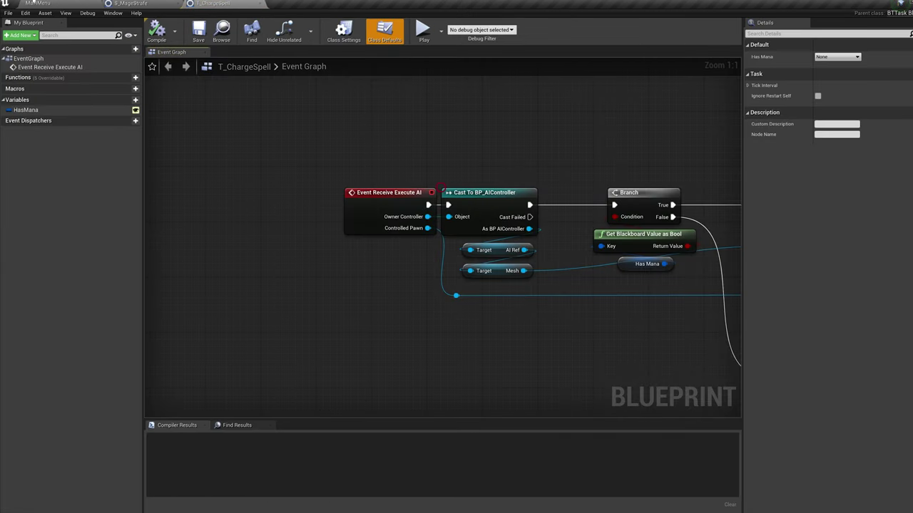
click(33, 2)
click(340, 396)
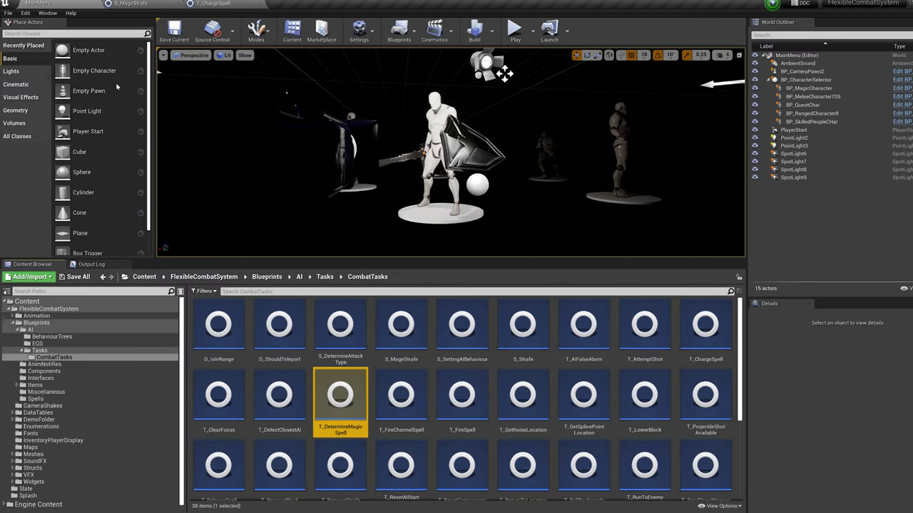
click(70, 2)
double_click(390, 408)
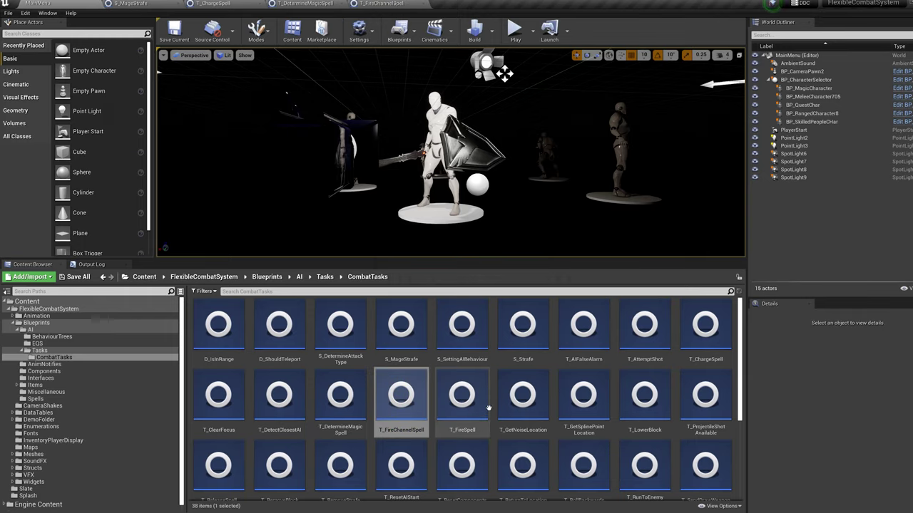
double_click(484, 407)
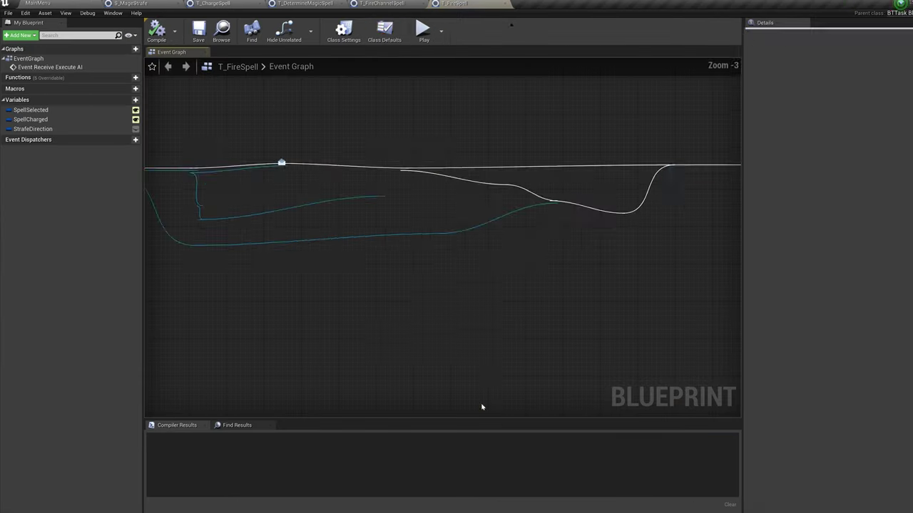
click(76, 2)
double_click(689, 406)
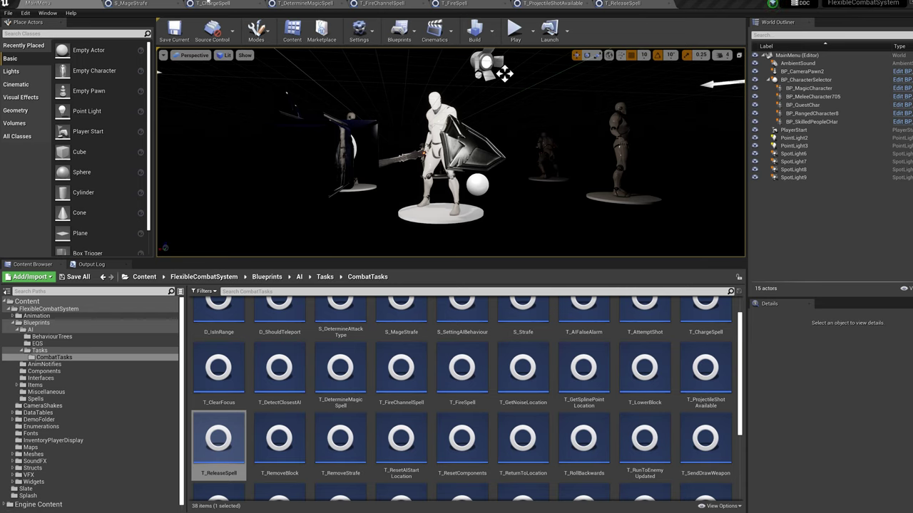
Step: Close all the opened combat task blueprint editors
click(148, 3)
click(177, 3)
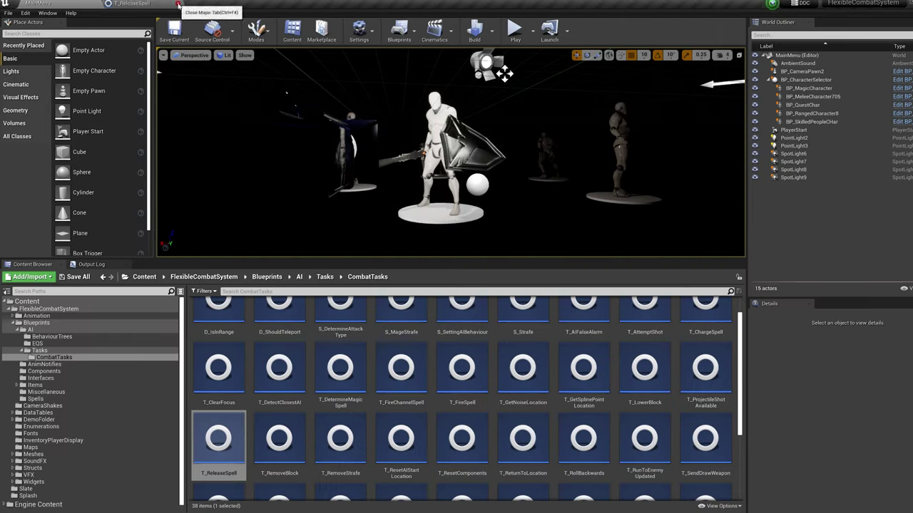
click(178, 4)
Step: Open the BT_MixedCombat behavior tree from Blueprints/AI/BehaviourTrees and dock its editor beside the MainMenu level
click(204, 277)
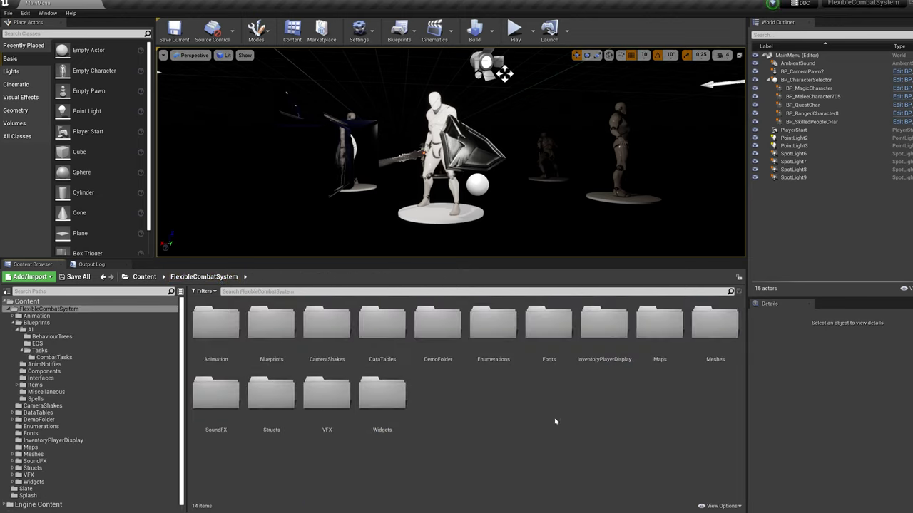
double_click(271, 324)
double_click(225, 325)
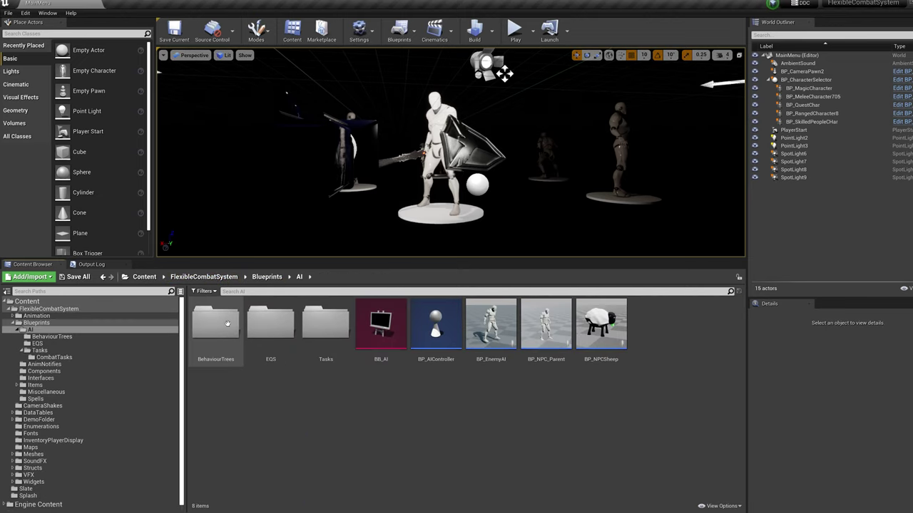
double_click(227, 323)
click(226, 329)
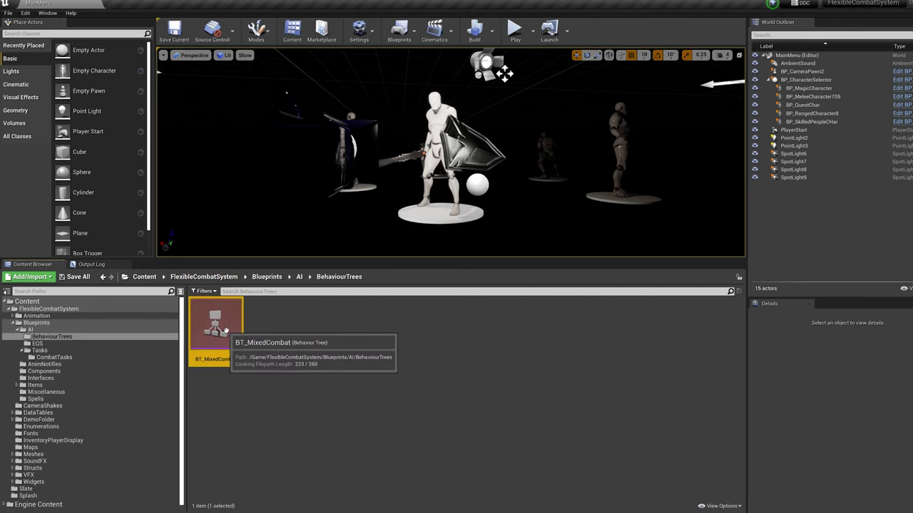
double_click(226, 329)
scroll(227, 160, down, 5)
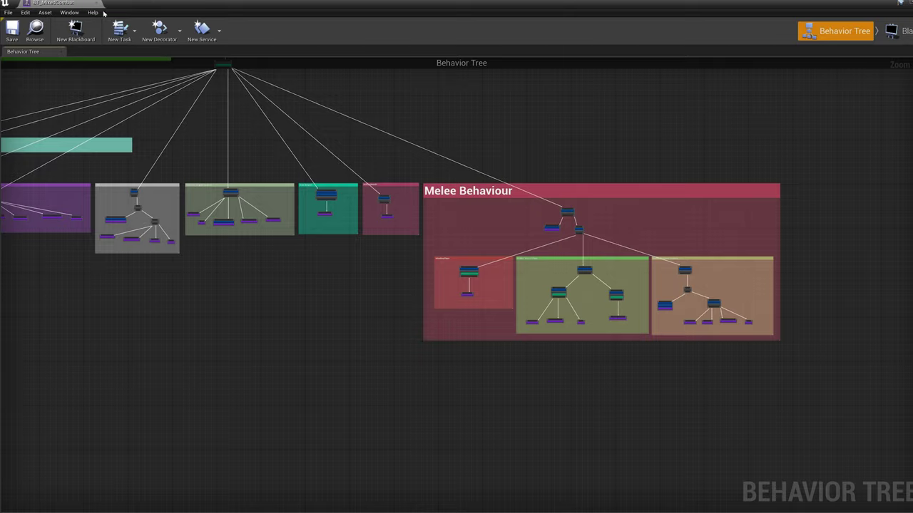
drag(80, 3, 221, 1)
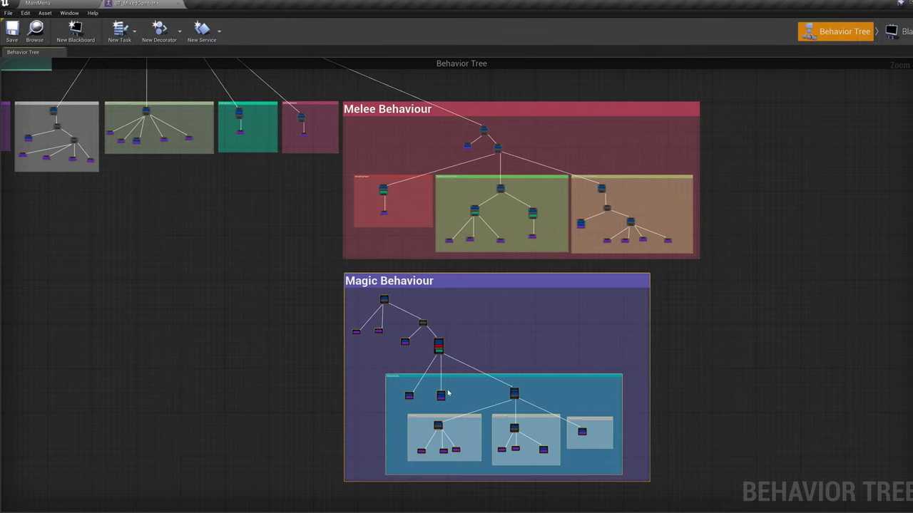
Step: Paste the Magic Behaviour node group below Melee Behaviour and delete the red BehaviorTreeGraphNode_Decorator from its Magic selector
scroll(442, 350, up, 5)
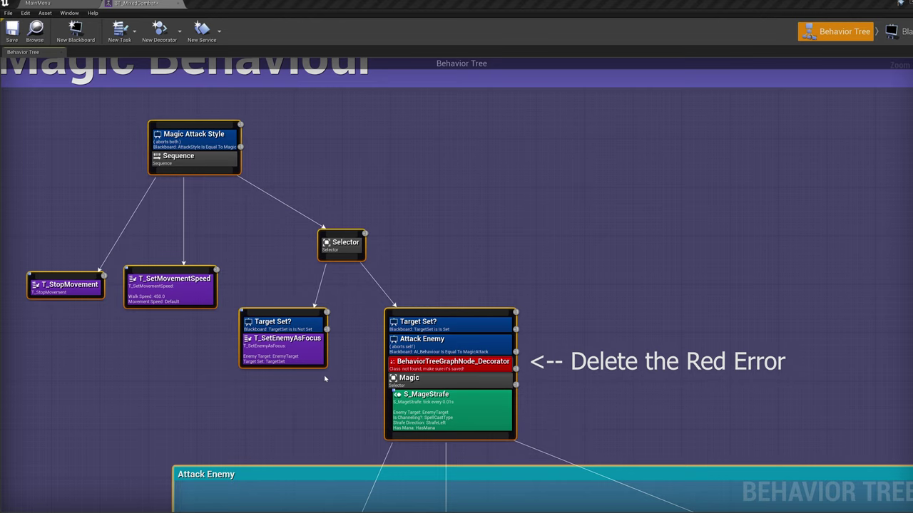
scroll(325, 379, down, 5)
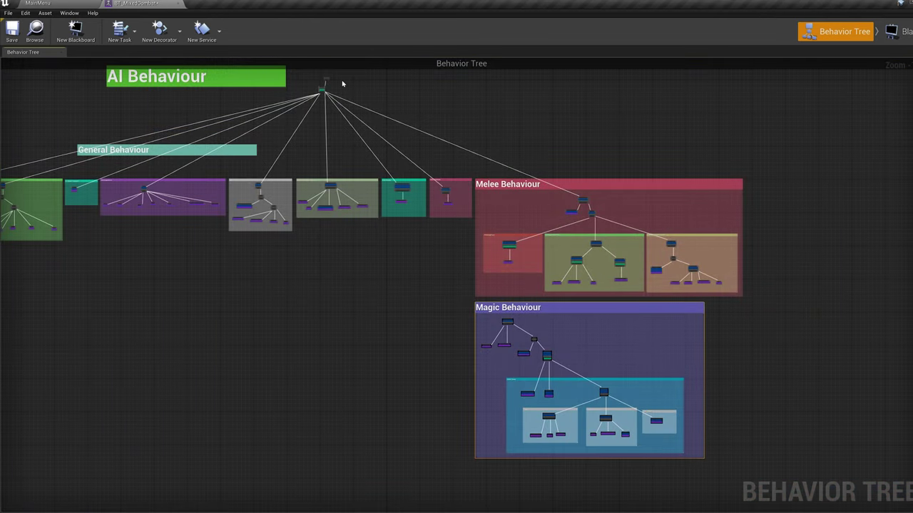
Step: Connect the main Selector under ROOT to the Magic Attack Style sequence in Magic Behaviour
scroll(342, 84, up, 5)
drag(349, 136, 487, 369)
scroll(207, 272, down, 3)
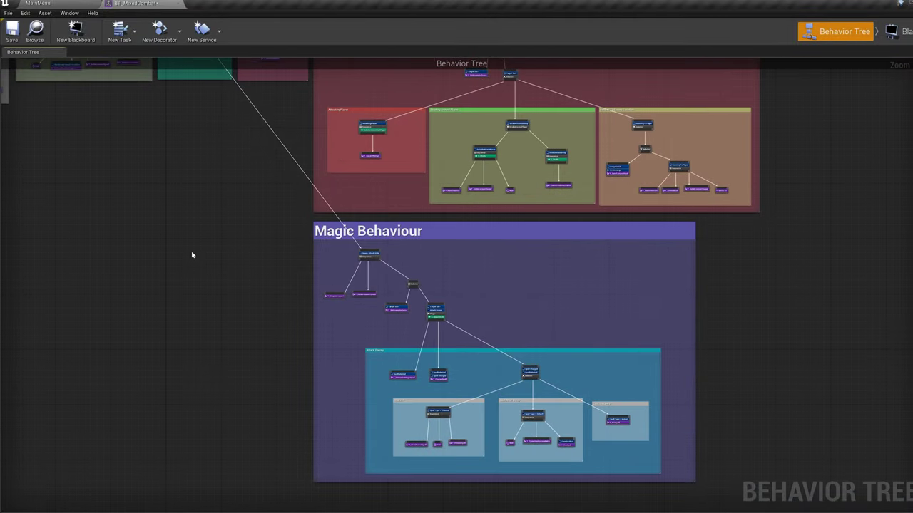
Step: Open the S_SettingAIBehaviour service blueprint from the main Selector under ROOT
scroll(194, 254, down, 2)
right_drag(193, 254, 464, 498)
scroll(338, 162, up, 4)
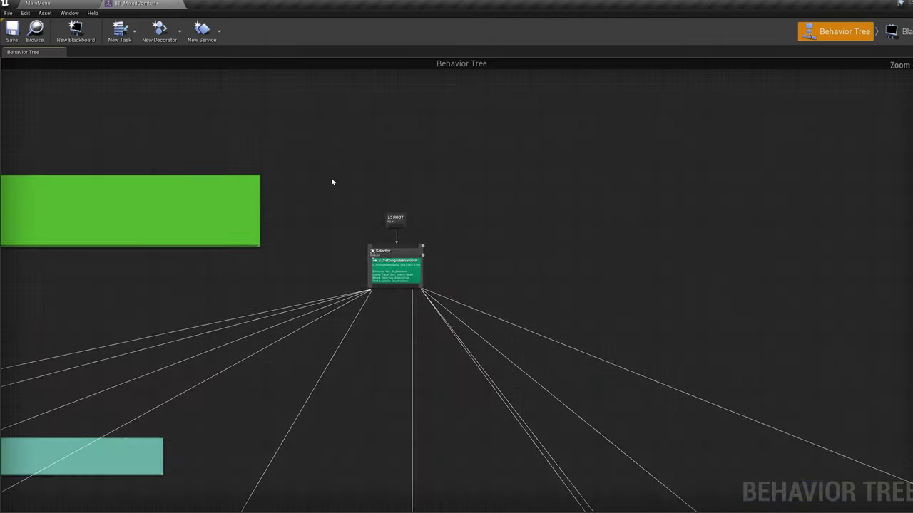
scroll(349, 264, up, 3)
double_click(431, 271)
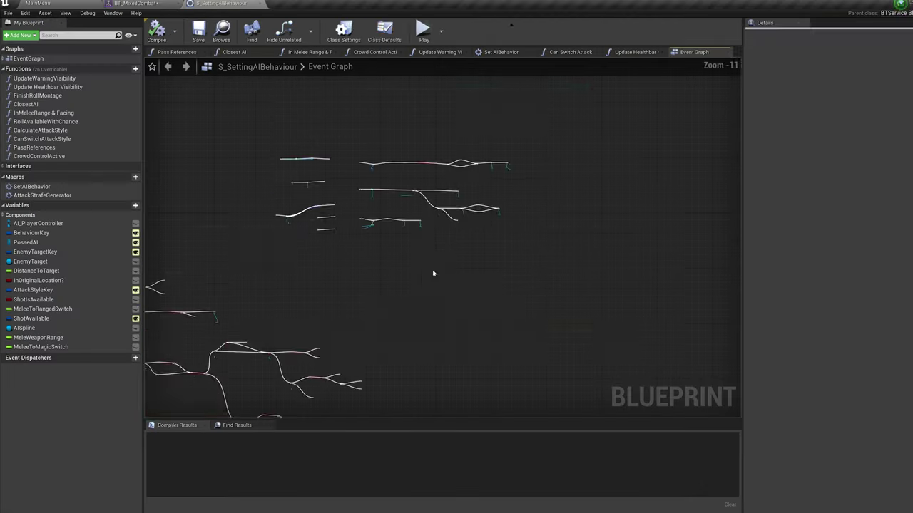
Step: Copy the Magic project's Can Switch Attack Style and Set AIBehavior (MagicAttack) nodes into the Magic Combat section and connect them to ActivateMagicCombat
scroll(564, 290, up, 6)
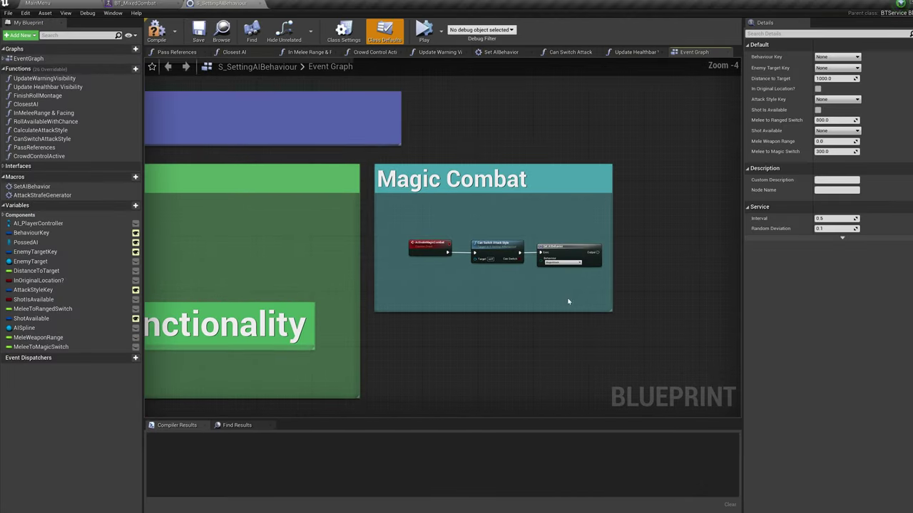
scroll(488, 238, up, 3)
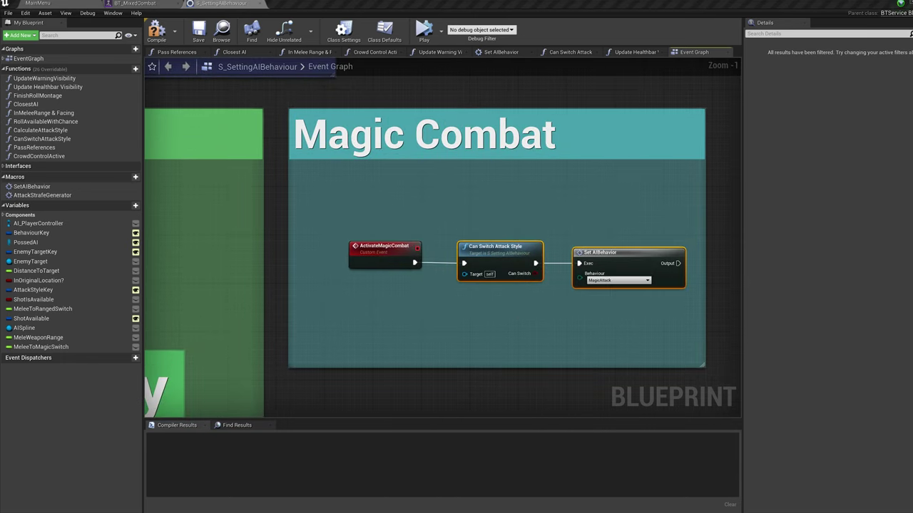
mouse_move(435, 497)
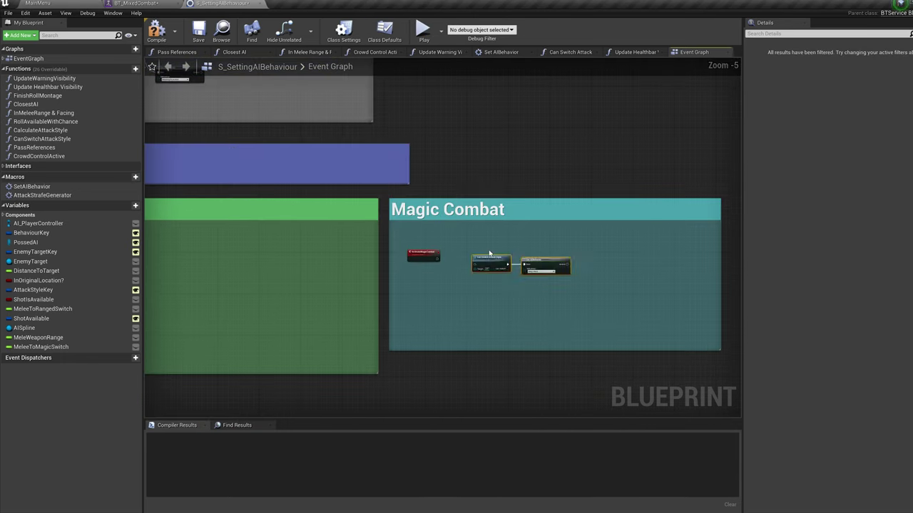
scroll(487, 269, up, 2)
drag(487, 269, 465, 258)
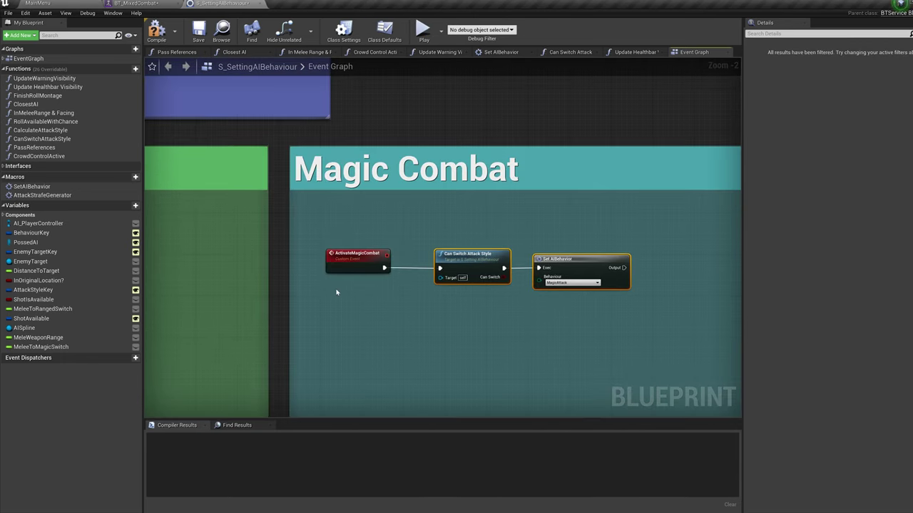
Step: In Begin Combat, connect the Magic output of Switch on E_AttackStyle to Magic Combat's Set Blackboard Value as Enum
scroll(336, 292, down, 3)
right_drag(336, 292, 641, 393)
right_drag(283, 239, 682, 305)
scroll(315, 244, up, 3)
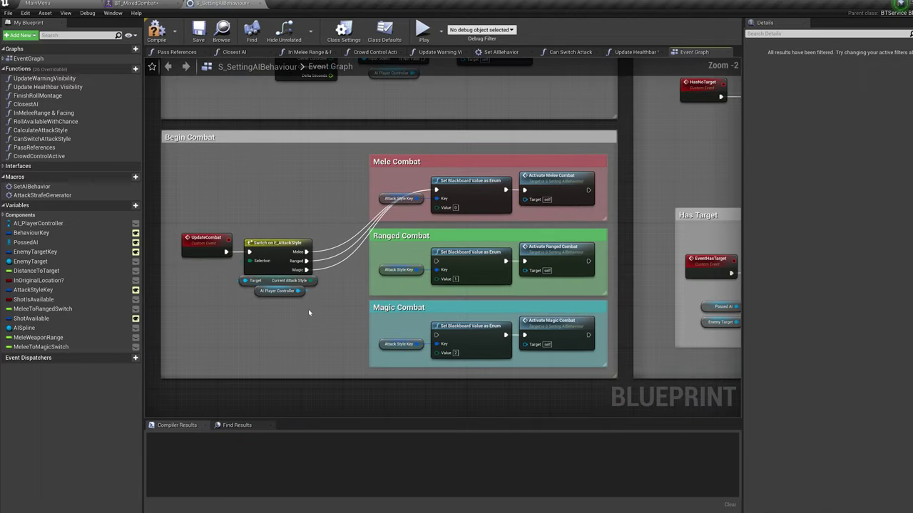
drag(305, 270, 426, 337)
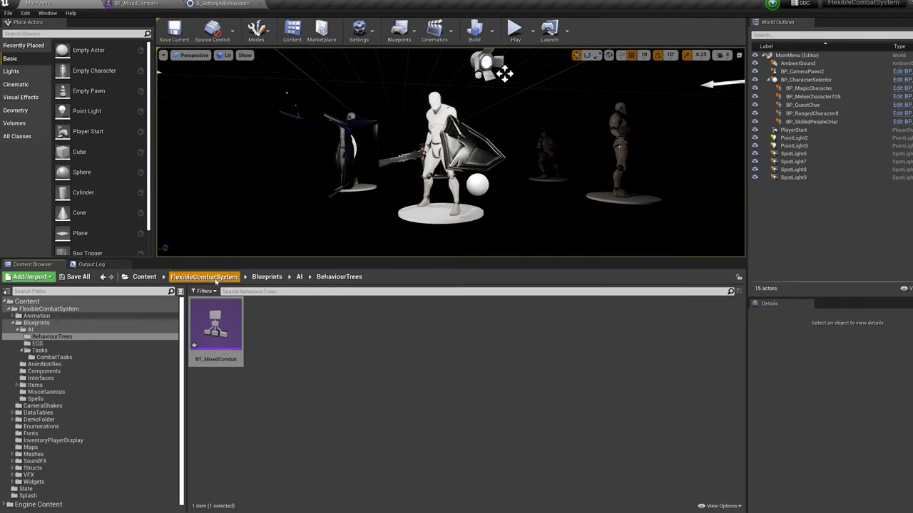
Step: Open the ABP_EnemyAI and ABP_PlayerCharacter animation blueprints from the FlexibleCombatSystem Animation folder
click(203, 276)
double_click(216, 324)
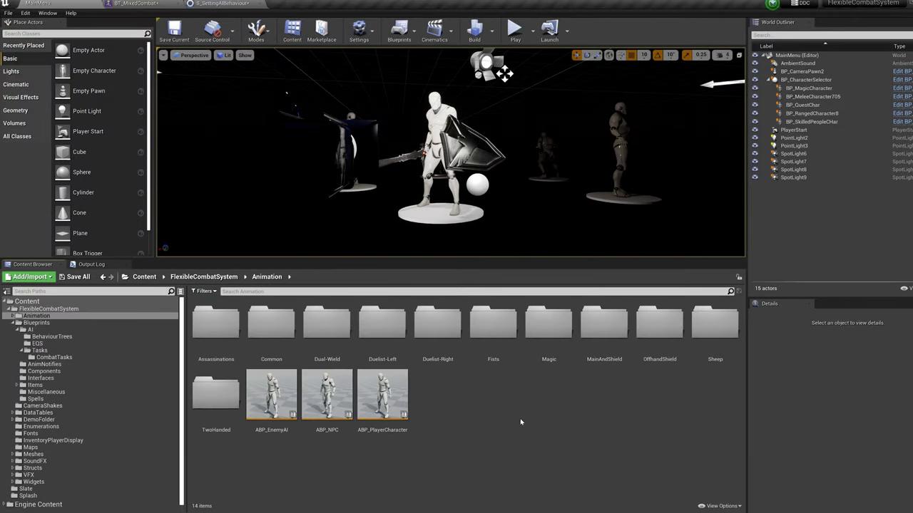
click(271, 396)
double_click(271, 396)
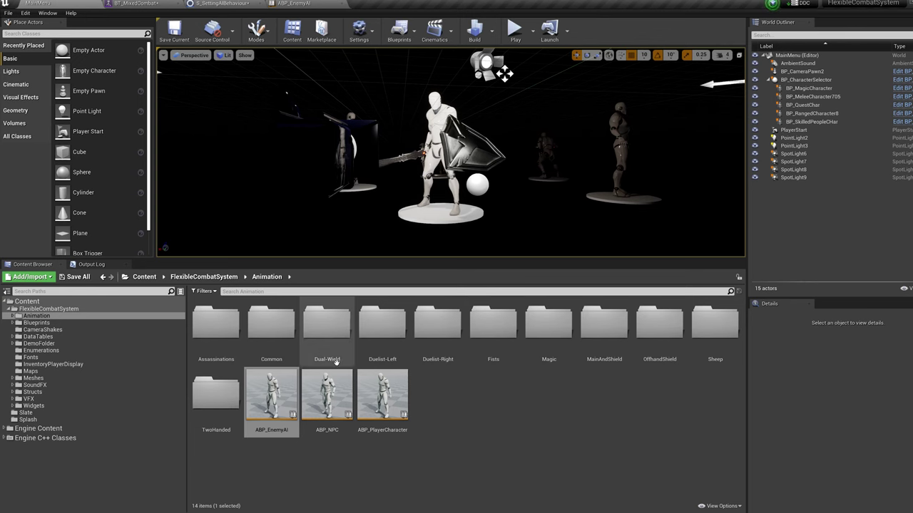
click(383, 395)
double_click(382, 396)
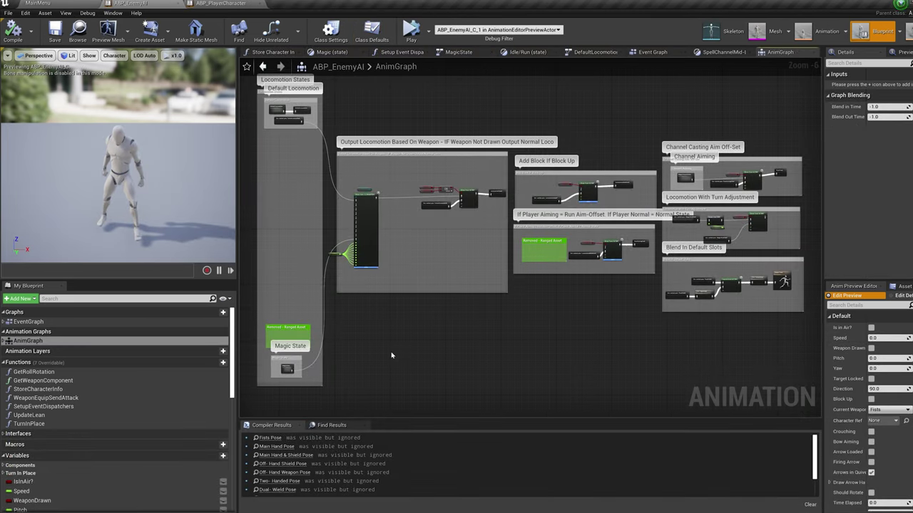
Step: Select and copy the Magic State and Channel Aiming groups from the AnimGraph of the Magic project's ABP_EnemyAI
scroll(328, 367, up, 4)
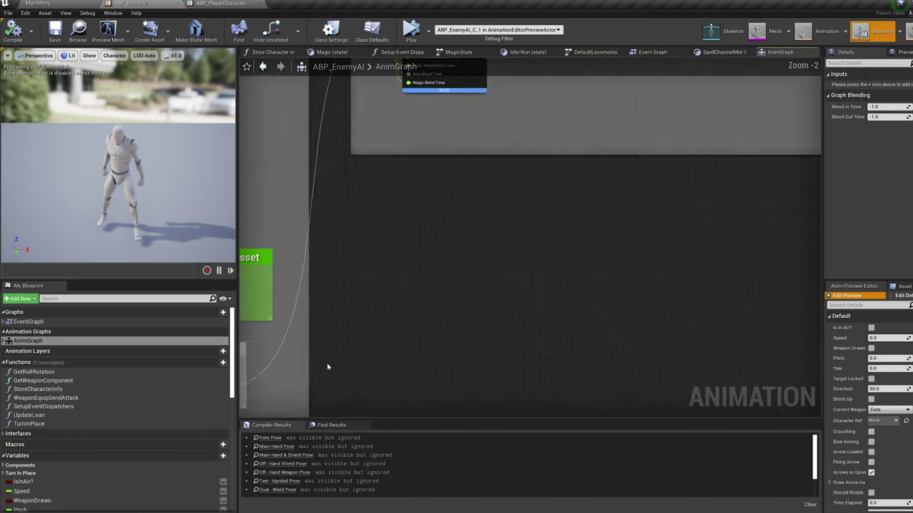
right_drag(300, 379, 539, 281)
drag(437, 272, 415, 246)
scroll(576, 234, down, 3)
right_drag(614, 220, 379, 295)
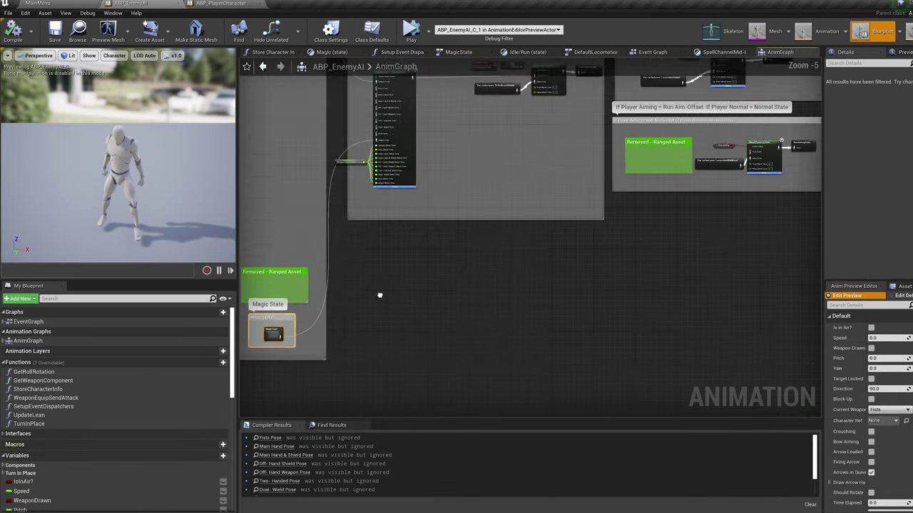
right_drag(766, 196, 526, 278)
right_drag(629, 158, 456, 241)
scroll(456, 240, up, 3)
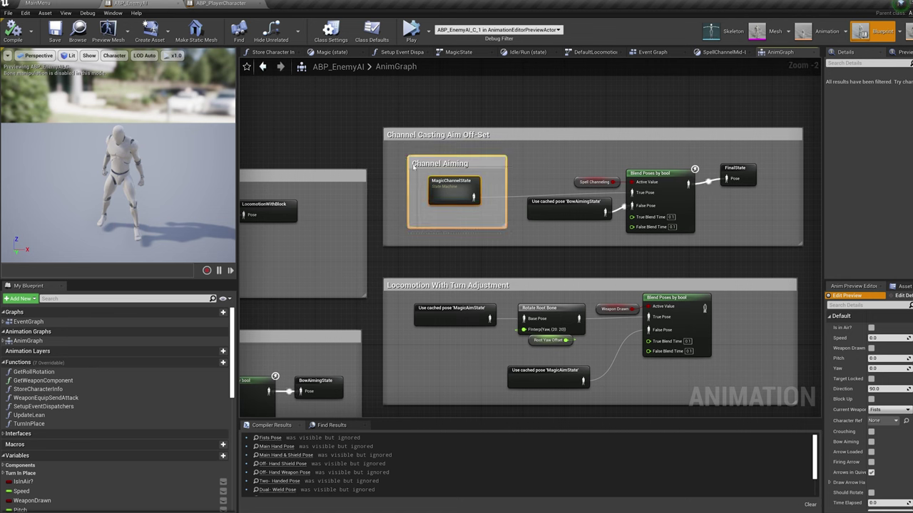
Step: Paste the Magic State and Channel Aiming groups into ABP_PlayerCharacter's AnimGraph and place Magic State below Dual-Wield State
scroll(357, 303, down, 7)
right_drag(325, 357, 411, 332)
right_drag(336, 373, 571, 310)
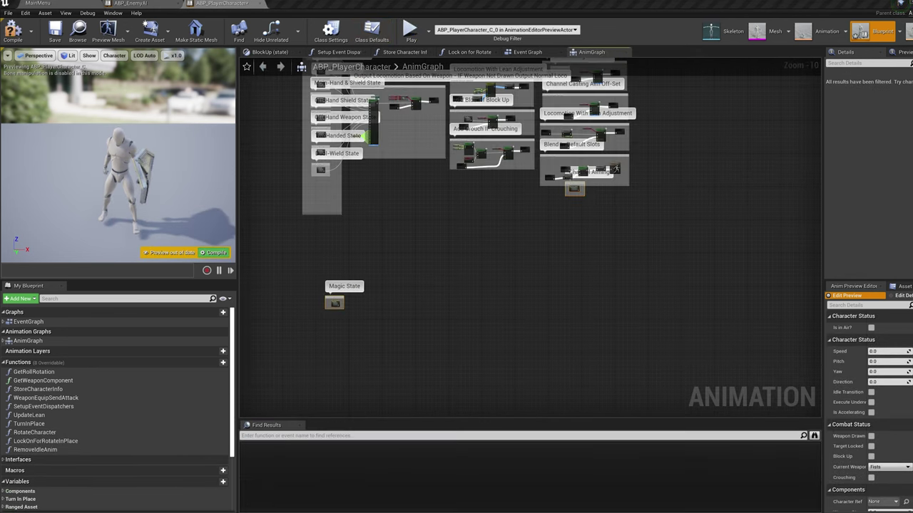
right_drag(339, 274, 362, 346)
drag(362, 369, 347, 295)
scroll(355, 304, up, 6)
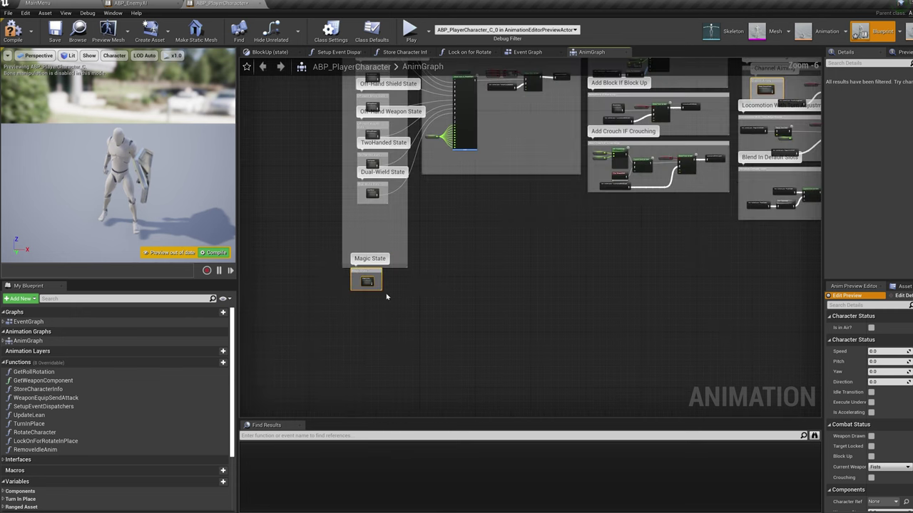
right_drag(387, 297, 441, 347)
drag(398, 300, 411, 194)
Step: Connect MagicState to the Magic pose of the weapon blend node and lower the Magic State group within Locomotion States
scroll(428, 215, up, 1)
right_drag(431, 216, 399, 326)
scroll(399, 326, up, 1)
drag(385, 314, 620, 171)
scroll(628, 186, down, 3)
right_drag(627, 185, 674, 112)
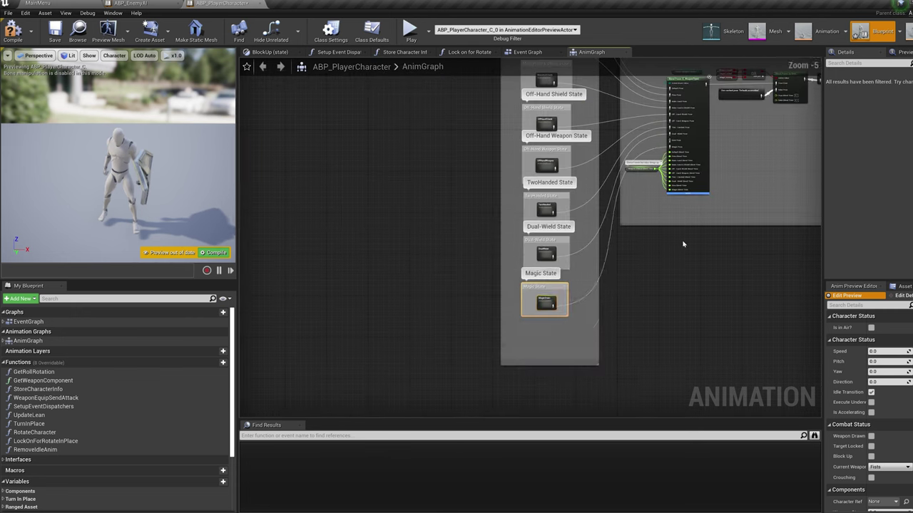
drag(544, 285, 544, 324)
Step: Place Channel Aiming inside the Channel Casting Aim Off-Set section and connect MagicChannelState to the True Pose of Blend Poses by bool
scroll(617, 241, up, 2)
right_drag(661, 279, 550, 249)
drag(527, 227, 530, 220)
drag(525, 252, 657, 247)
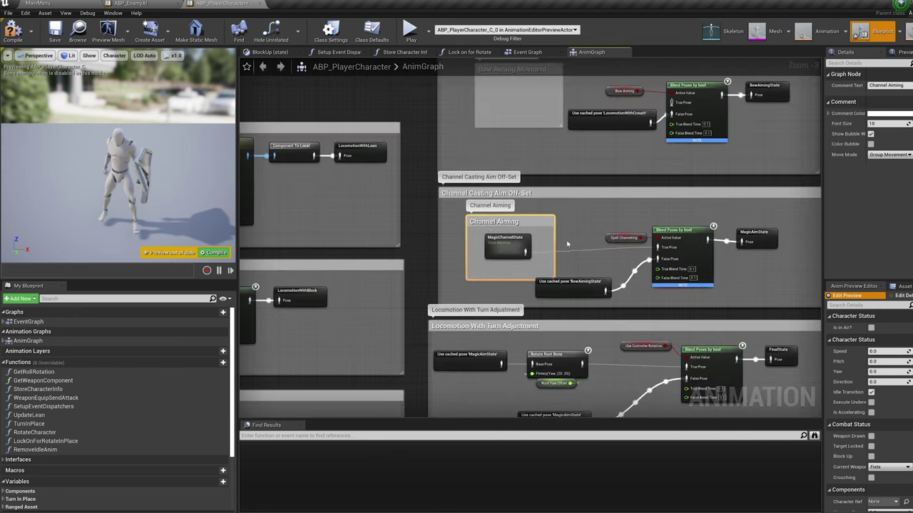
drag(540, 219, 540, 217)
click(599, 273)
scroll(597, 271, down, 1)
scroll(595, 272, down, 3)
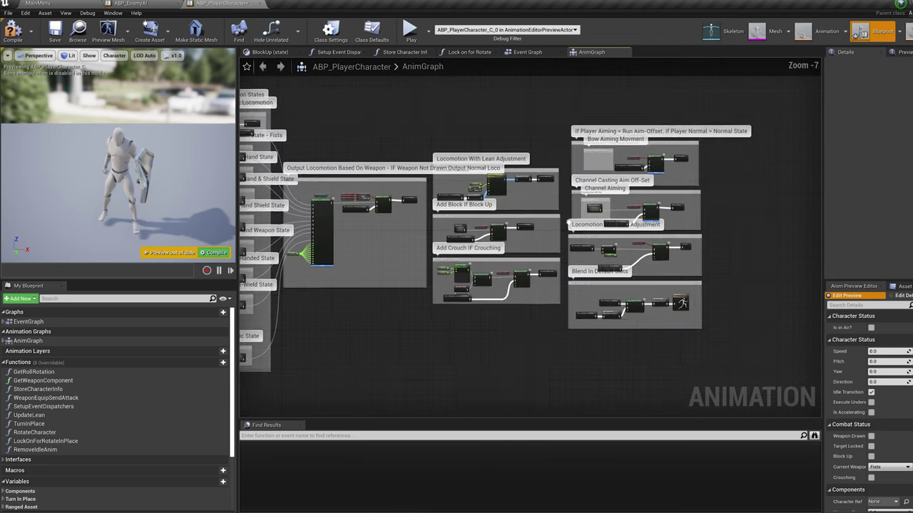
Step: Paste both magic groups into ABP_EnemyAI's AnimGraph, placing Magic State below Dual-Wield State and Channel Aiming in Channel Casting Aim Off-Set
click(132, 3)
key(ctrl+v)
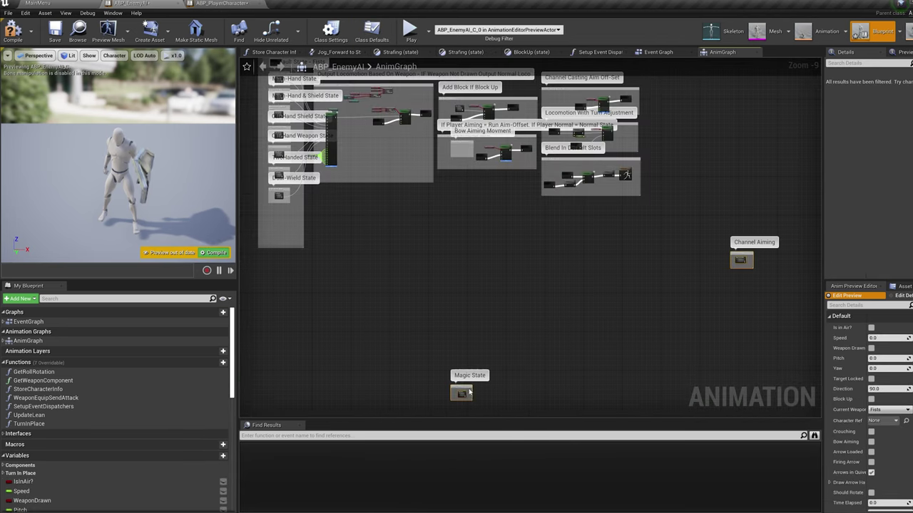
drag(477, 387, 472, 314)
right_drag(713, 219, 546, 290)
drag(578, 250, 676, 173)
scroll(465, 314, up, 4)
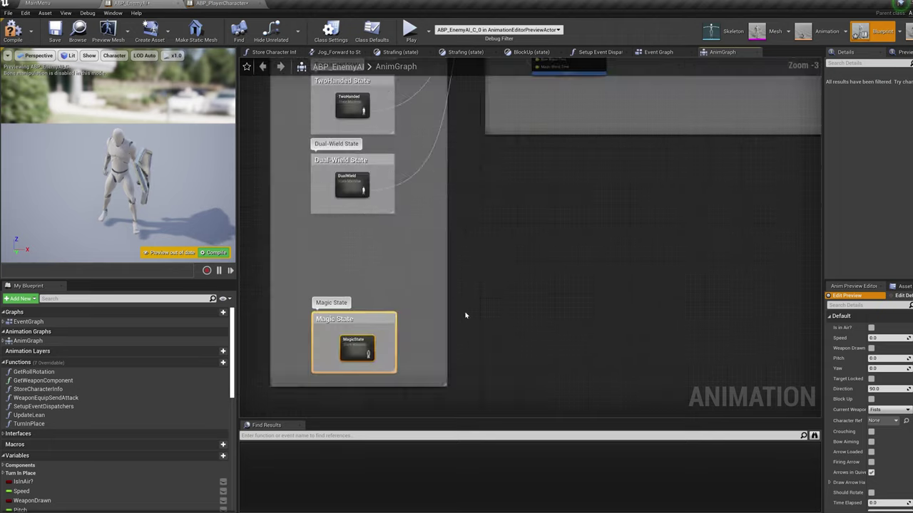
Step: Connect MagicState and MagicChannelState to their blend nodes' pose inputs in ABP_EnemyAI, and compile and save the blueprint
drag(388, 350, 501, 212)
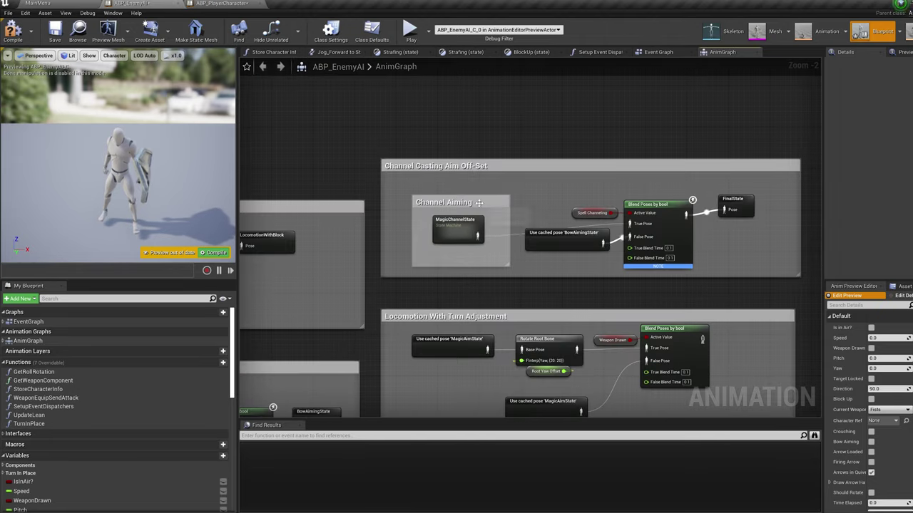
click(479, 203)
click(13, 30)
click(55, 31)
scroll(499, 193, down, 6)
right_drag(499, 193, 654, 130)
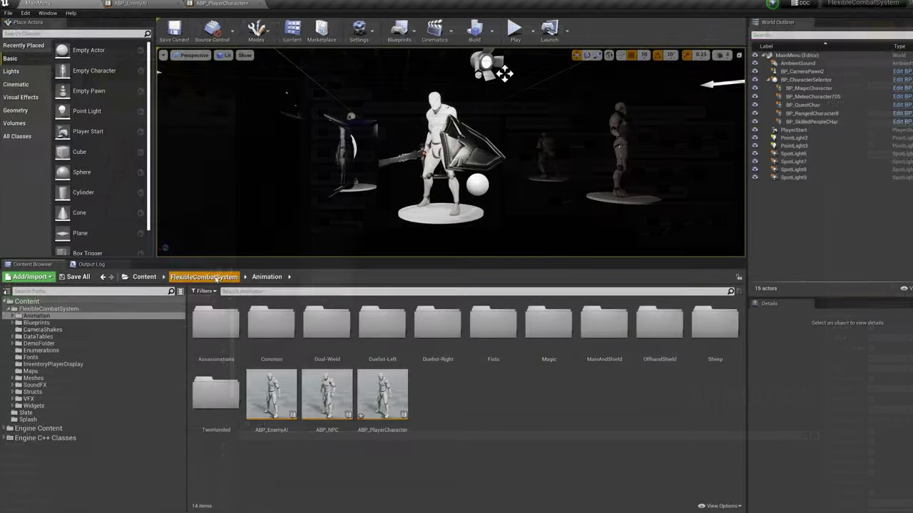
Step: Open CombatStatusComponent from the Blueprints Components folder at the Combat Style section of its Event Graph
click(207, 277)
double_click(269, 322)
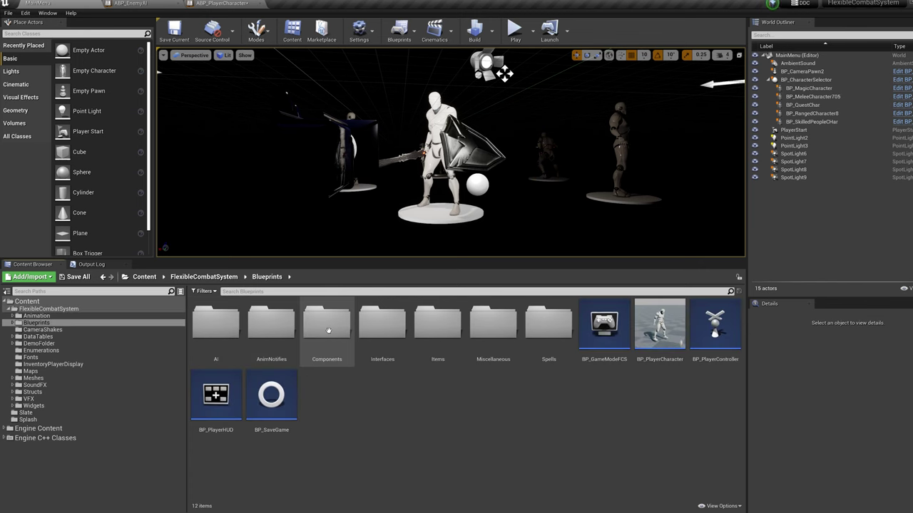
double_click(328, 331)
double_click(326, 327)
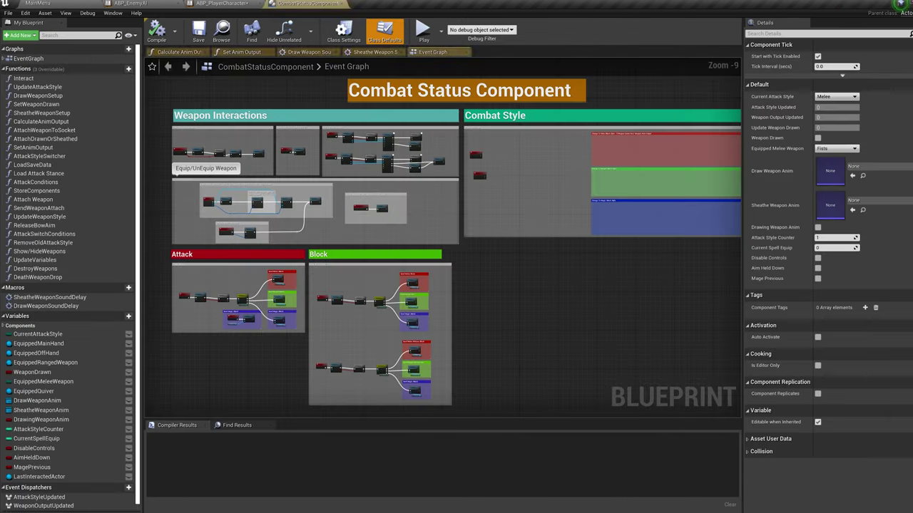
right_drag(478, 251, 365, 307)
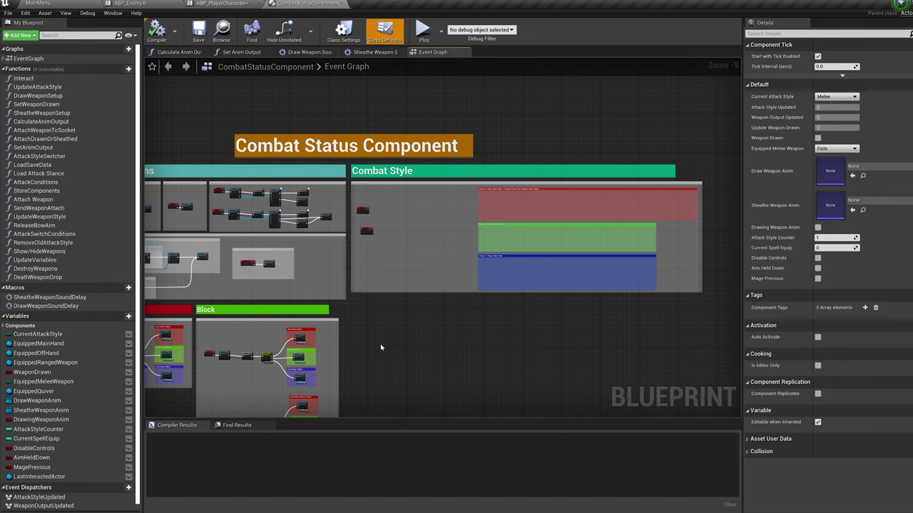
Step: Switch to the browser, copy the Combat Status Magic blueprint from blueprintUE, and paste it into CombatStatusComponent's Event Graph
click(418, 512)
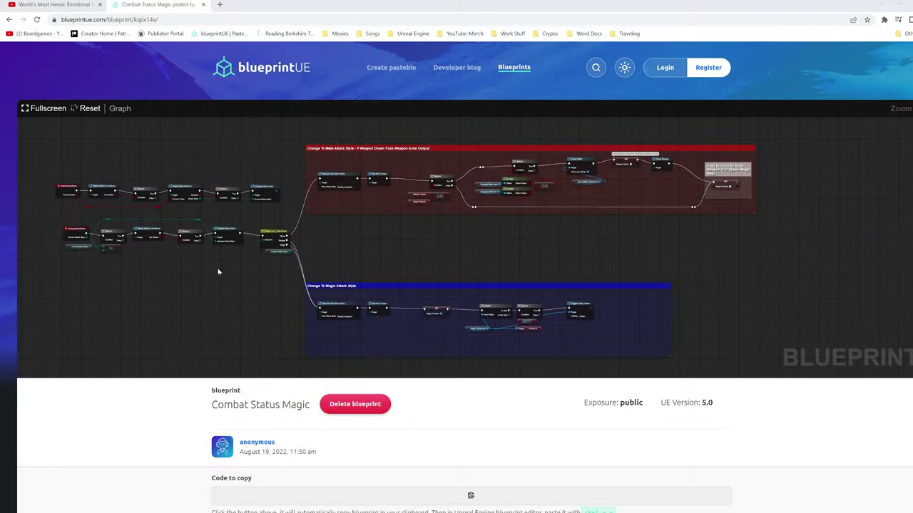
scroll(503, 310, down, 2)
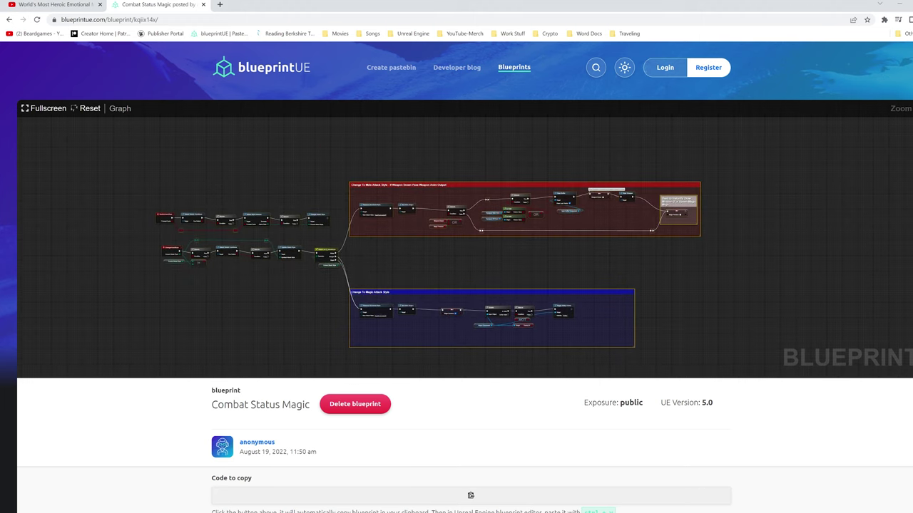
mouse_move(417, 512)
click(453, 492)
key(ctrl+v)
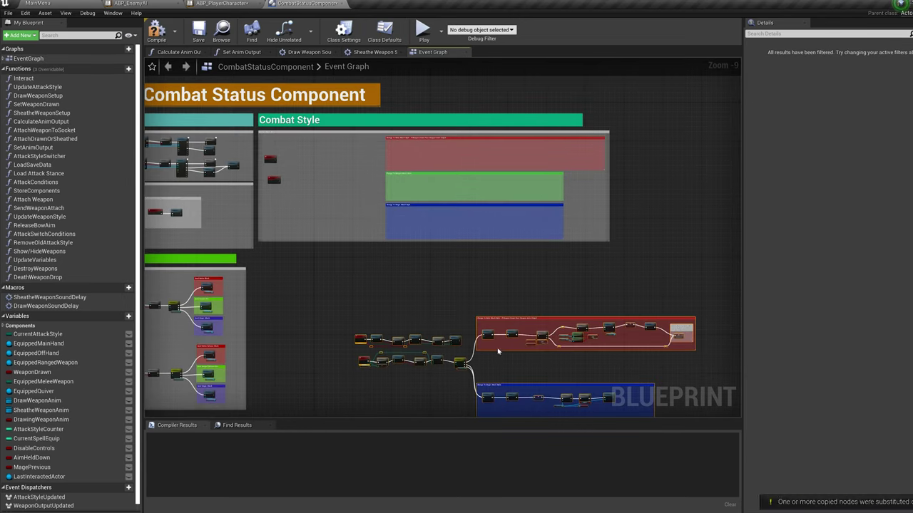
Step: Delete the three empty coloured comment boxes under Combat Style and move the pasted nodes into their place
drag(453, 338, 395, 297)
drag(392, 221, 405, 140)
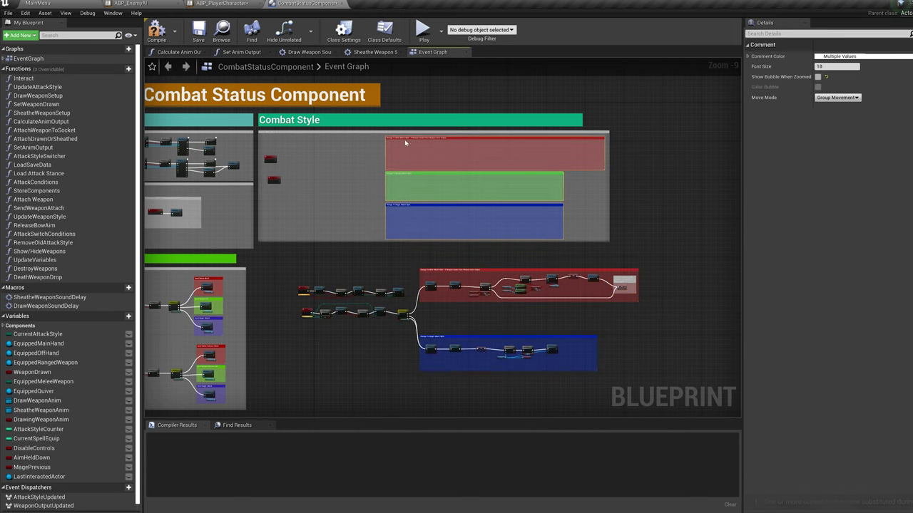
key(Delete)
drag(648, 373, 306, 260)
drag(398, 295, 379, 163)
Step: Rewire the pasted node chains to the original SwitchAttackStyle and ChangeAttackStyle events and delete the duplicate custom events
scroll(378, 163, up, 7)
ctrl+drag(326, 192, 263, 190)
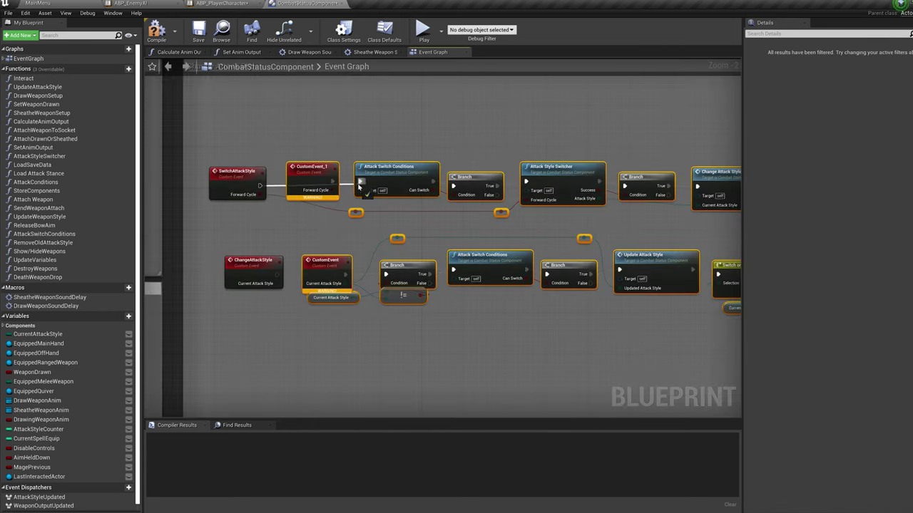
click(312, 178)
key(Delete)
drag(276, 275, 321, 299)
click(314, 272)
key(Delete)
drag(249, 280, 259, 279)
drag(250, 184, 319, 176)
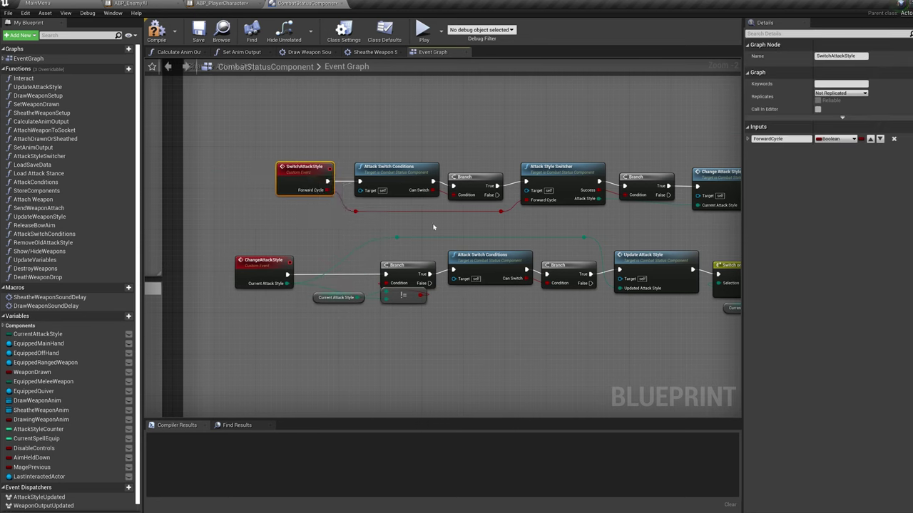
Step: Select both attack style node rows and shift them left within the Change Attack Style comment
scroll(433, 226, down, 4)
right_drag(433, 226, 210, 231)
drag(671, 359, 193, 207)
scroll(191, 212, up, 3)
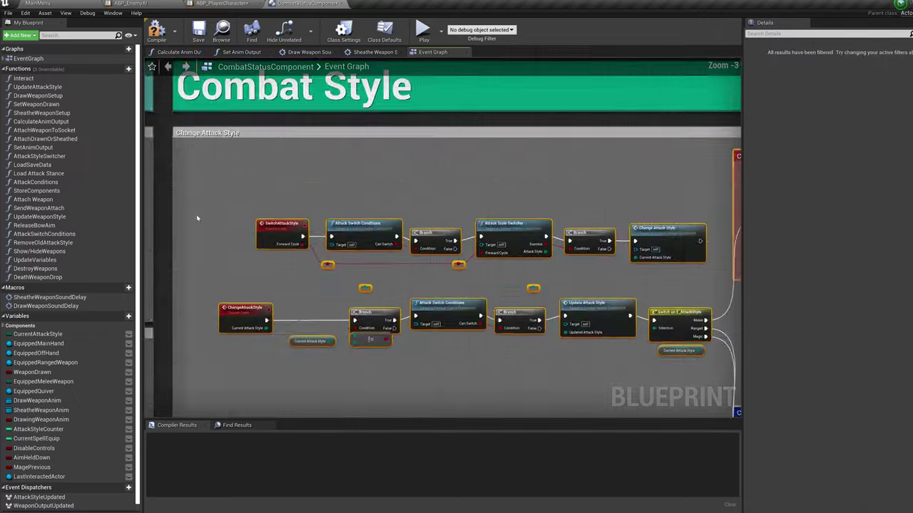
right_drag(198, 218, 248, 180)
drag(297, 269, 261, 277)
scroll(435, 314, down, 1)
right_drag(435, 314, 332, 287)
scroll(320, 246, up, 2)
right_drag(321, 246, 348, 254)
click(431, 244)
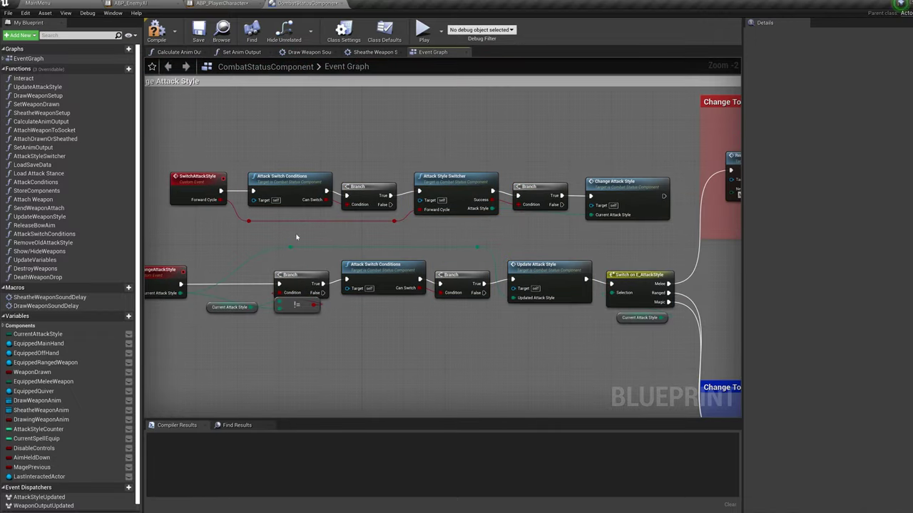
Step: Select the ChangeAttackStyle node row and reposition it below the SwitchAttackStyle row
drag(158, 154, 667, 247)
click(560, 361)
right_drag(560, 362, 614, 320)
drag(720, 322, 629, 306)
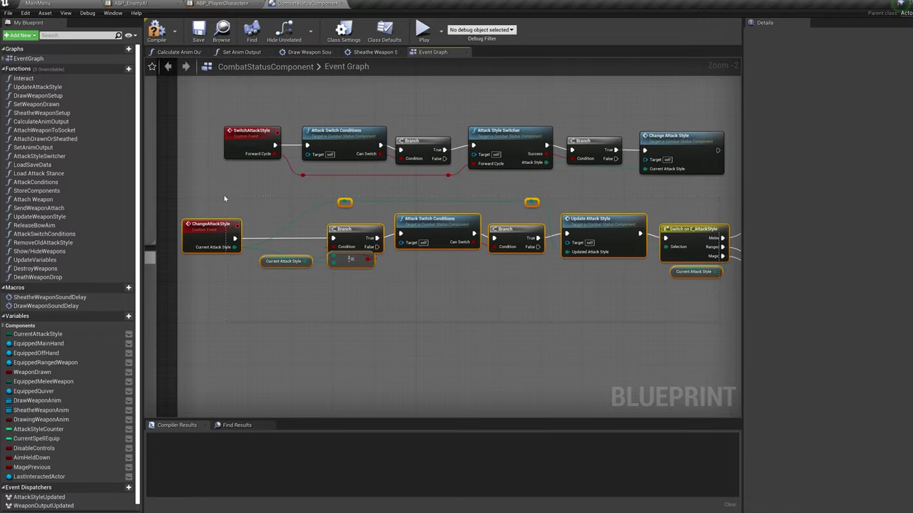
drag(224, 199, 223, 198)
drag(253, 250, 360, 279)
Step: Examine the pasted melee and magic attack style branches following Switch on E_AttackStyle
right_drag(519, 291, 271, 300)
right_drag(713, 289, 495, 326)
right_drag(552, 304, 385, 319)
scroll(385, 320, down, 1)
drag(742, 290, 912, 291)
right_drag(757, 311, 701, 307)
right_drag(589, 332, 752, 178)
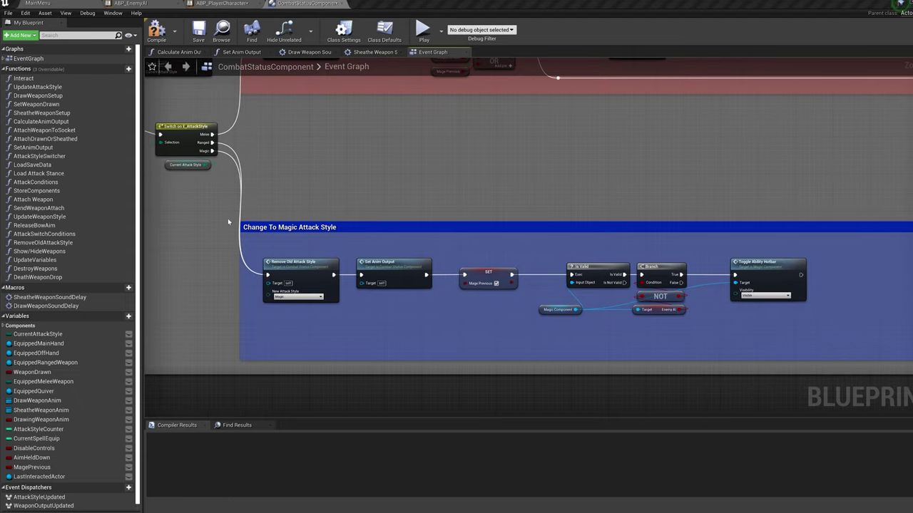
scroll(228, 222, down, 5)
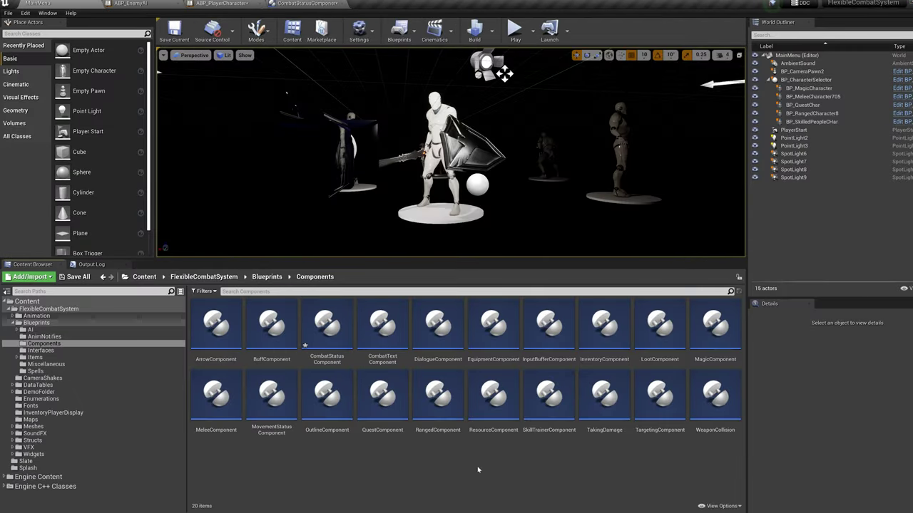
Step: Open the TakingDamage component from the Components folder and show its Event Graph
double_click(606, 392)
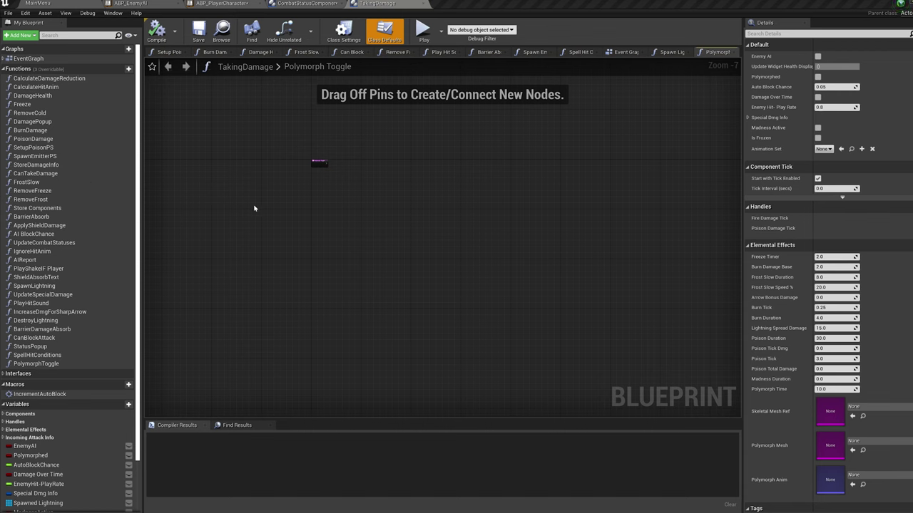
click(621, 54)
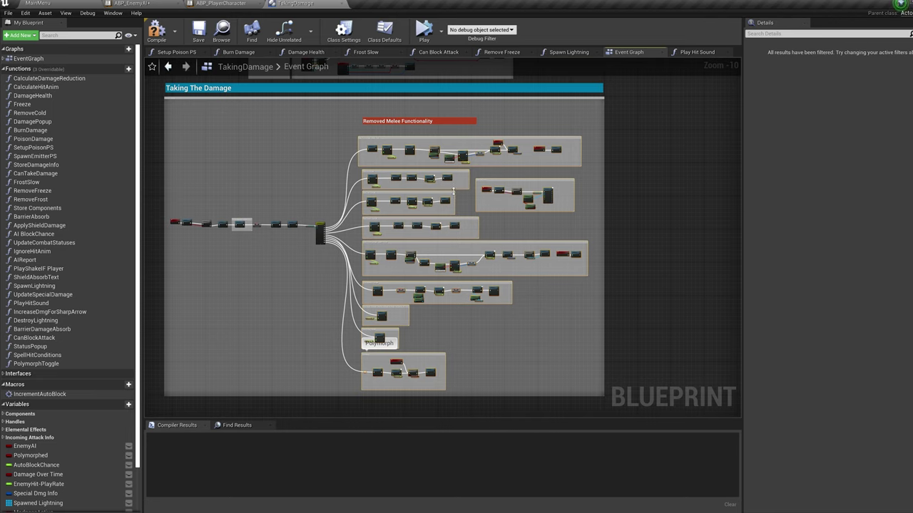
Step: Paste the Magic project's selected Taking The Damage sections into the Melee project's TakingDamage Event Graph, leaving StopBurn on Do Nothing
click(417, 512)
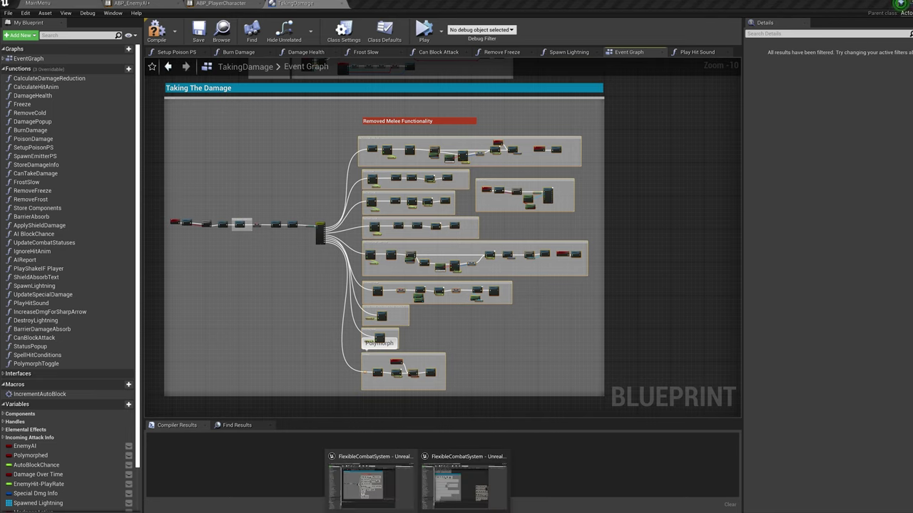
click(445, 492)
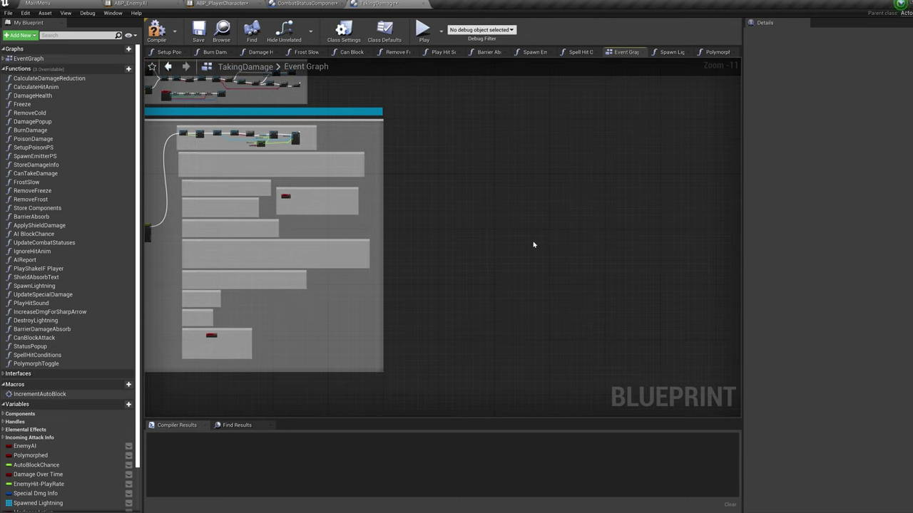
key(ctrl+v)
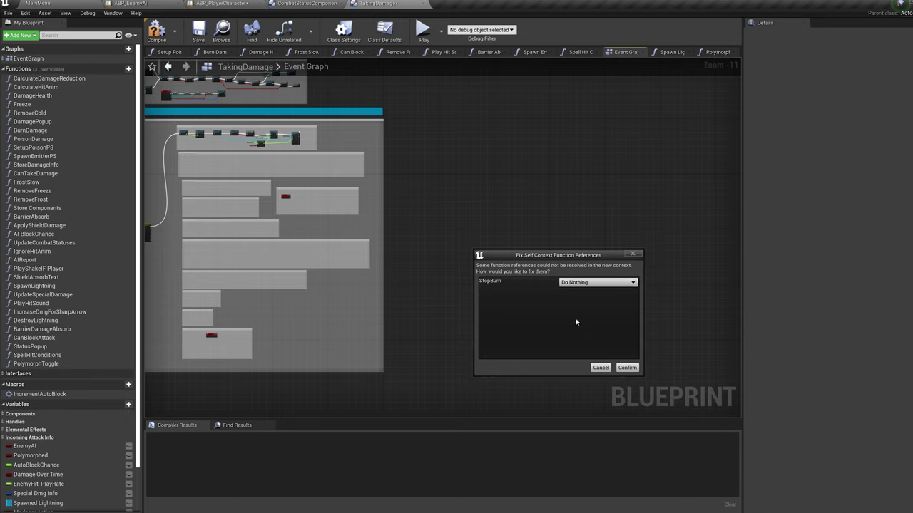
click(626, 368)
scroll(556, 197, up, 7)
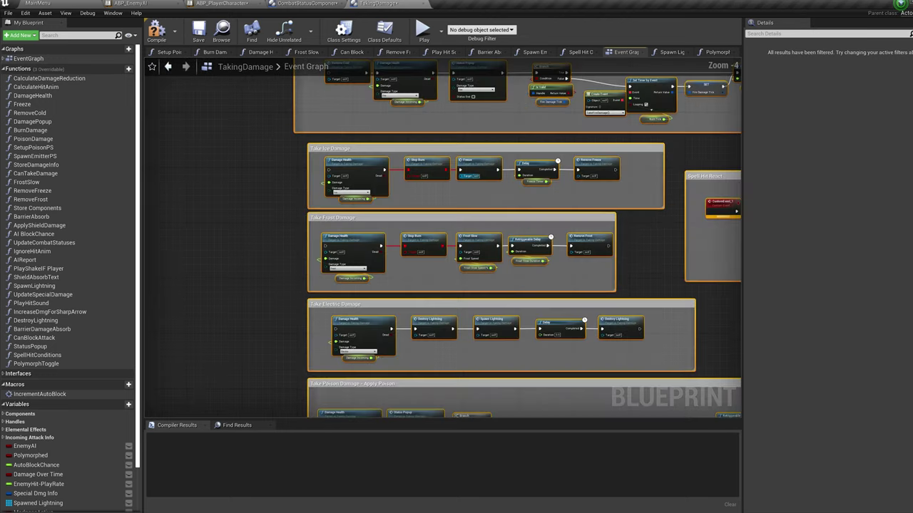
Step: Refresh the pasted damage nodes, including the Stop Burn calls in the ice and frost sections
right_click(426, 169)
click(447, 230)
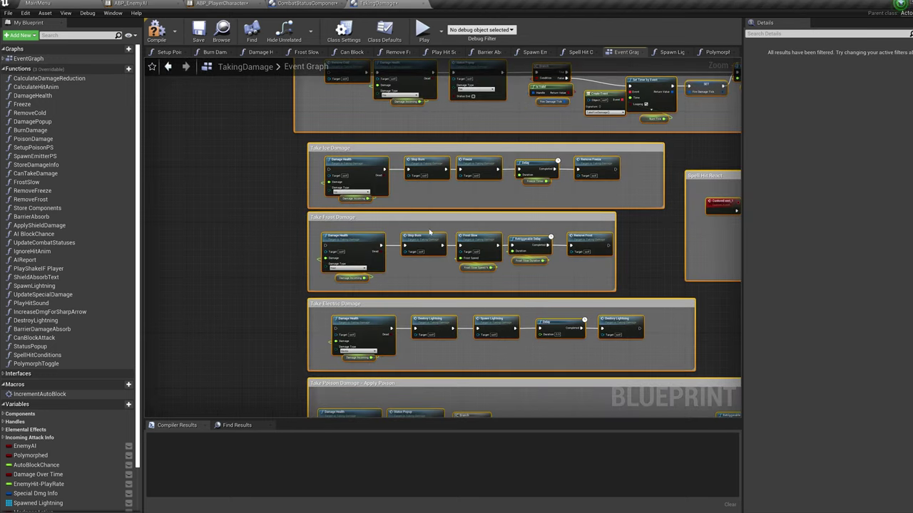
Step: Delete the empty old damage comment boxes from the Taking The Damage section, keeping the physical damage section and the original custom events
scroll(321, 266, down, 3)
scroll(309, 270, down, 3)
right_drag(303, 273, 477, 254)
right_drag(539, 266, 665, 210)
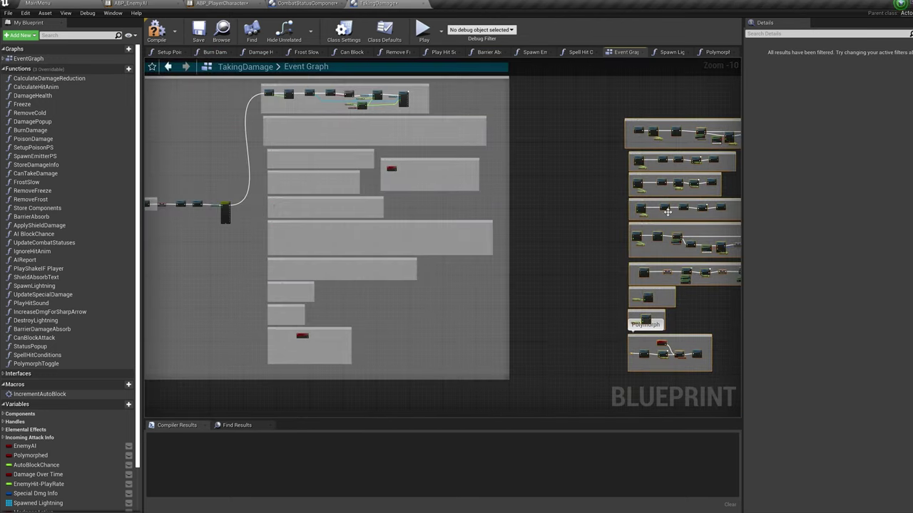
scroll(456, 324, down, 1)
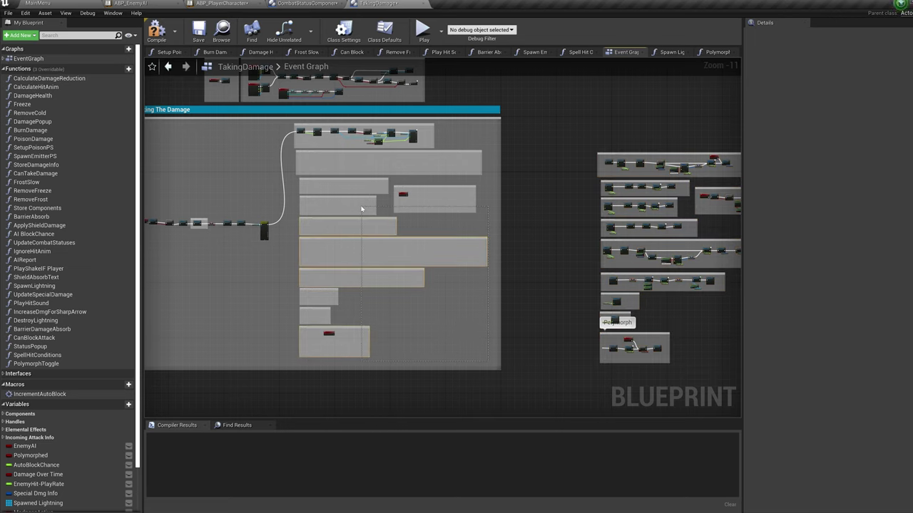
key(Delete)
drag(440, 171, 440, 150)
key(Delete)
drag(352, 235, 348, 173)
key(Delete)
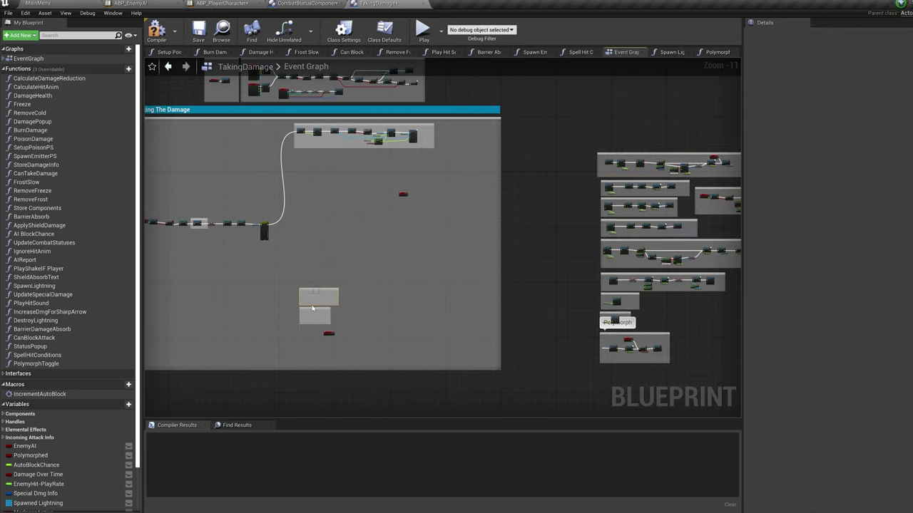
drag(310, 316, 312, 285)
key(Delete)
Step: Remove the duplicate custom events from the pasted Spell Hit Reset and Polymorph sections
right_drag(633, 349, 280, 405)
scroll(477, 336, up, 7)
scroll(478, 336, down, 1)
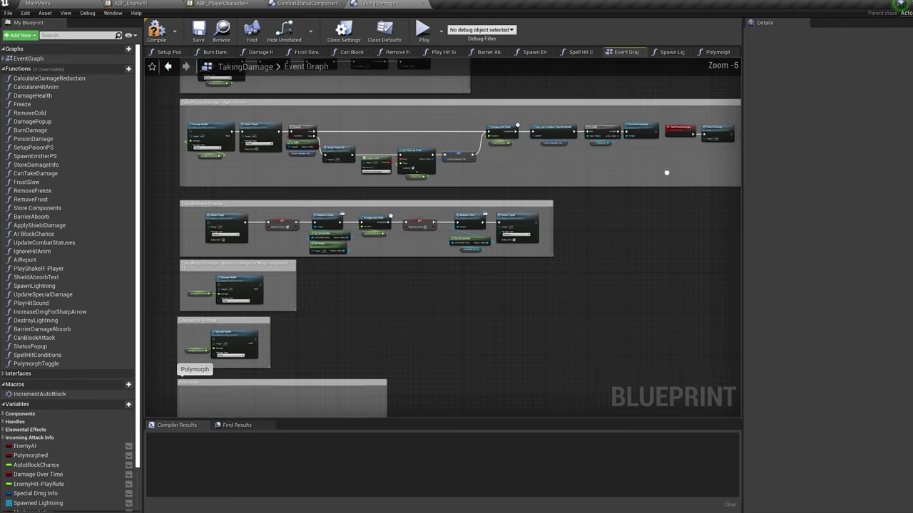
right_drag(666, 173, 495, 347)
right_drag(387, 291, 571, 199)
scroll(568, 203, down, 5)
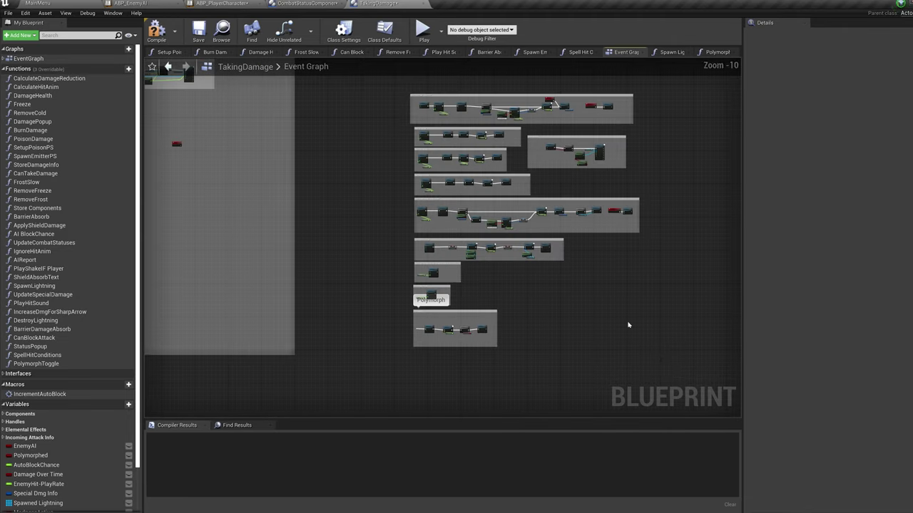
Step: Select all the pasted damage sections and move them into the Taking The Damage comment area below the physical damage row
drag(627, 324, 382, 90)
right_drag(382, 90, 578, 122)
drag(633, 139, 329, 140)
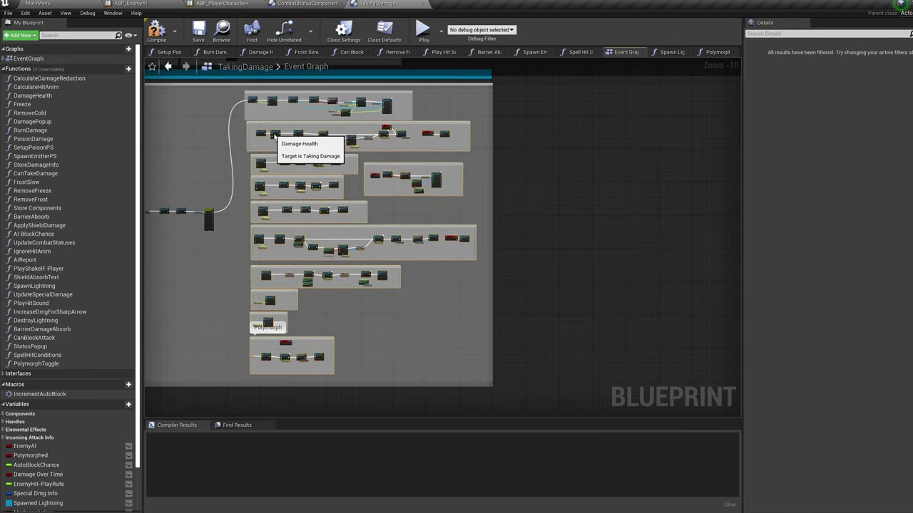
Step: Reposition the original RemovePolymorph event and wire the retained custom events into the pasted Polymorph and Spell Hit Reset node chains
scroll(473, 154, up, 7)
drag(333, 266, 333, 267)
right_drag(334, 274, 607, 207)
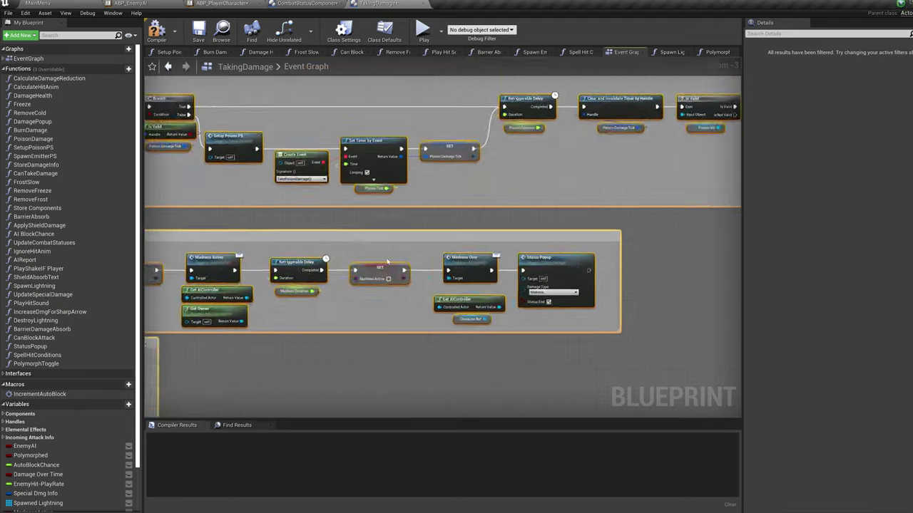
scroll(400, 285, down, 1)
right_drag(400, 285, 499, 129)
scroll(359, 224, up, 2)
click(358, 225)
drag(350, 193, 349, 209)
drag(359, 223, 394, 275)
scroll(307, 235, down, 2)
right_drag(229, 171, 449, 342)
scroll(419, 244, up, 2)
drag(343, 218, 468, 270)
Step: Connect the Switch on E_DamageType outputs from Fire through Polymorph to the first nodes of their matching damage sections
right_drag(456, 385, 452, 100)
scroll(349, 252, down, 2)
mouse_move(292, 347)
mouse_down()
mouse_move(323, 269)
mouse_move(425, 175)
mouse_up()
right_drag(337, 340, 332, 235)
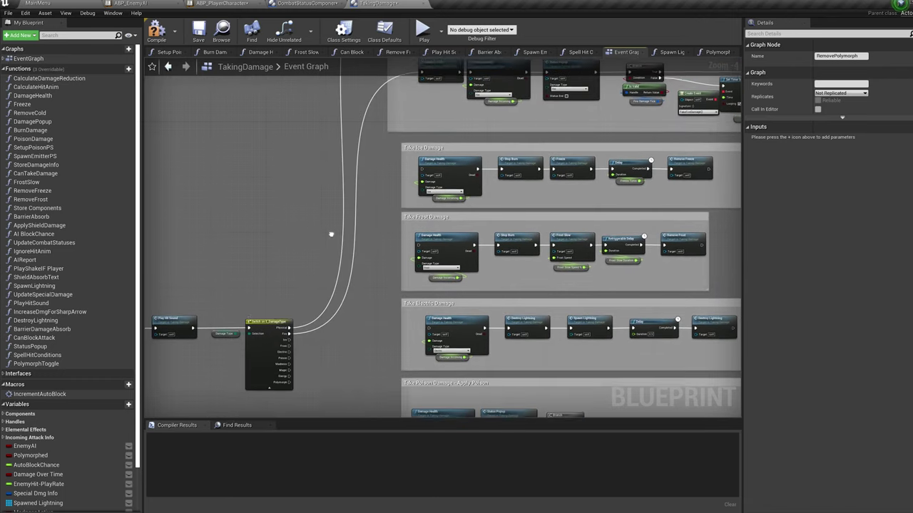
mouse_move(288, 339)
mouse_down()
mouse_move(427, 168)
mouse_move(421, 245)
mouse_up()
right_drag(332, 352, 333, 291)
drag(288, 288, 428, 267)
right_drag(308, 291, 293, 224)
mouse_move(276, 228)
mouse_down()
mouse_move(373, 295)
mouse_move(397, 291)
mouse_up()
right_drag(386, 306, 378, 264)
mouse_move(266, 191)
mouse_down()
mouse_move(388, 363)
mouse_move(414, 368)
mouse_move(433, 337)
mouse_up()
right_drag(286, 131, 278, 162)
drag(258, 126, 381, 304)
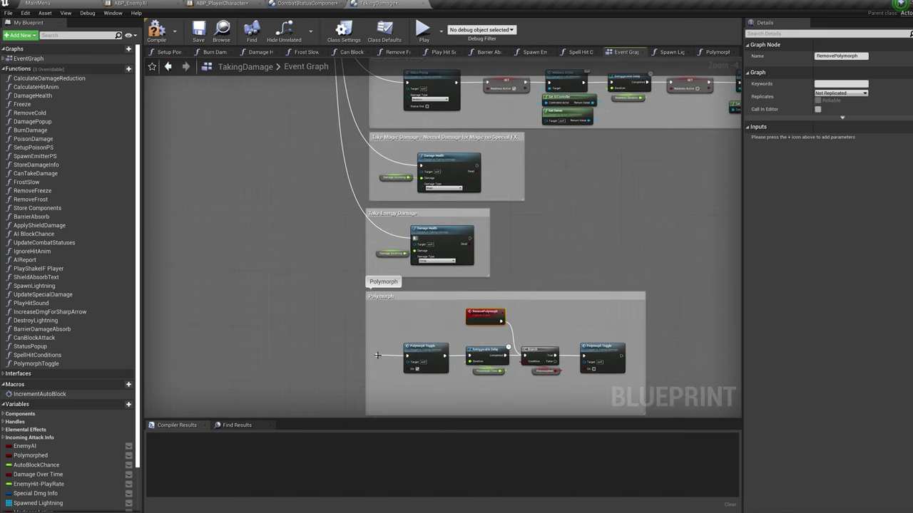
scroll(377, 354, down, 6)
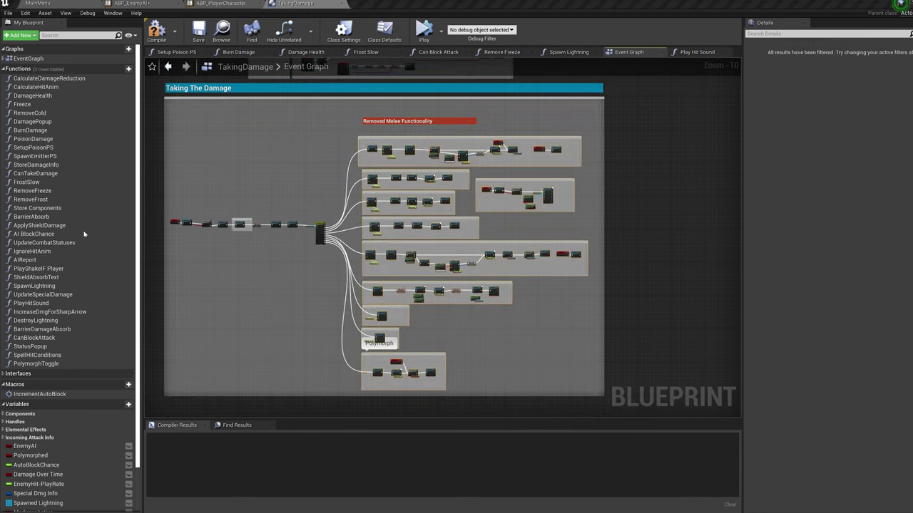
Step: Copy the nodes after the entry of the Magic project's PolymorphToggle function and switch to the Melee project
double_click(60, 365)
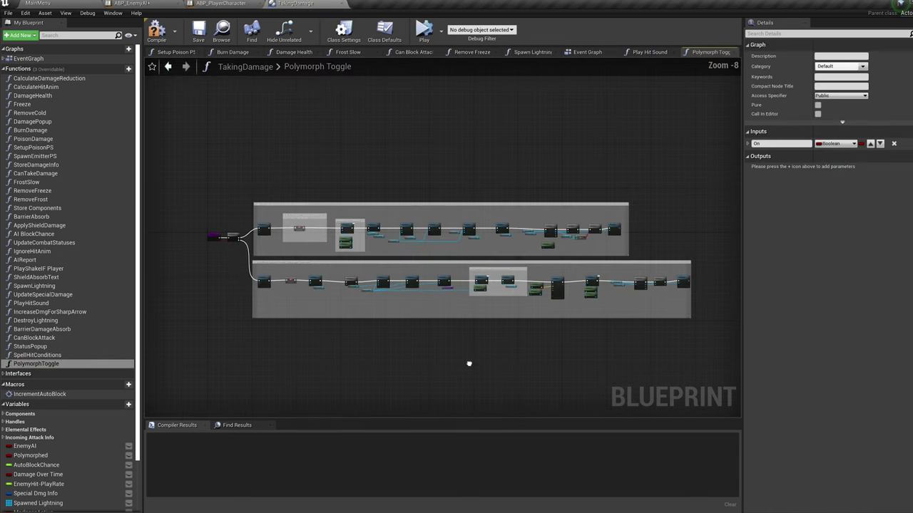
drag(671, 328, 230, 141)
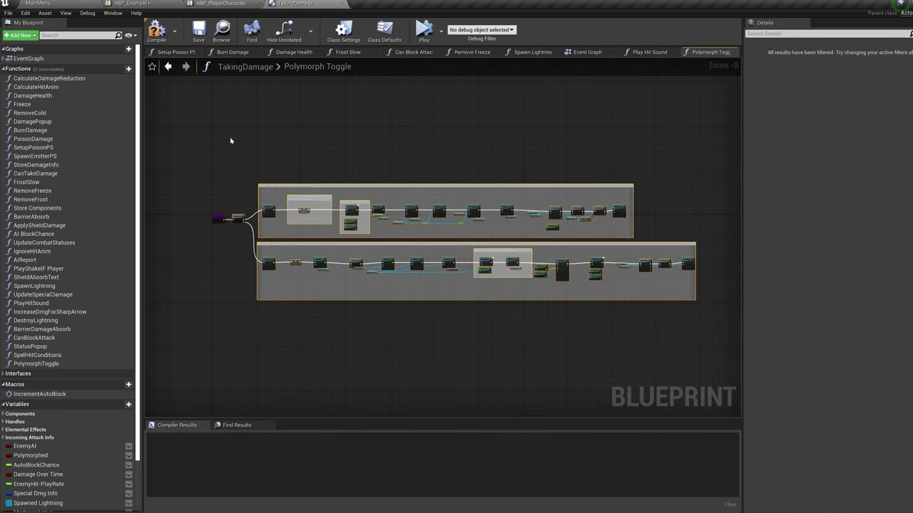
click(418, 512)
click(472, 488)
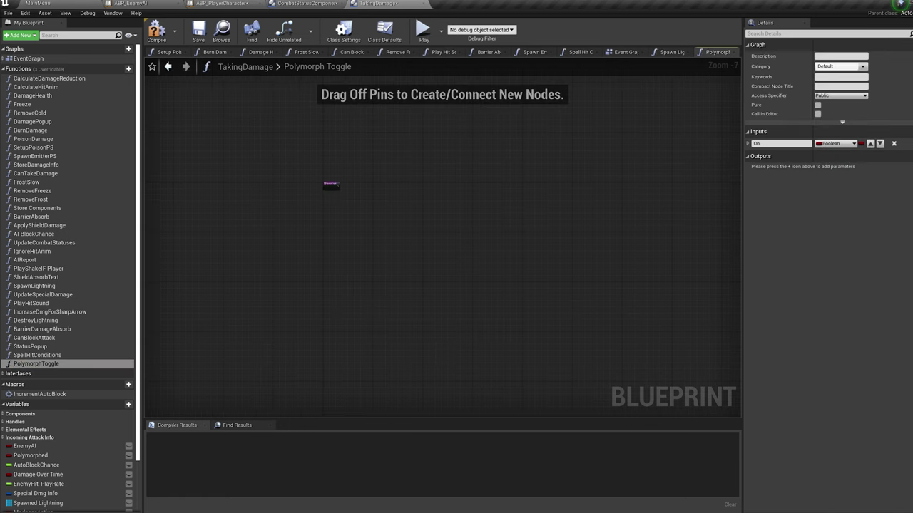
Step: Paste the copied nodes into the Melee project's empty PolymorphToggle function and connect them to its entry node
key(ctrl+v)
scroll(320, 225, up, 2)
mouse_move(216, 261)
mouse_down()
mouse_move(301, 236)
mouse_move(235, 255)
mouse_move(202, 252)
mouse_up()
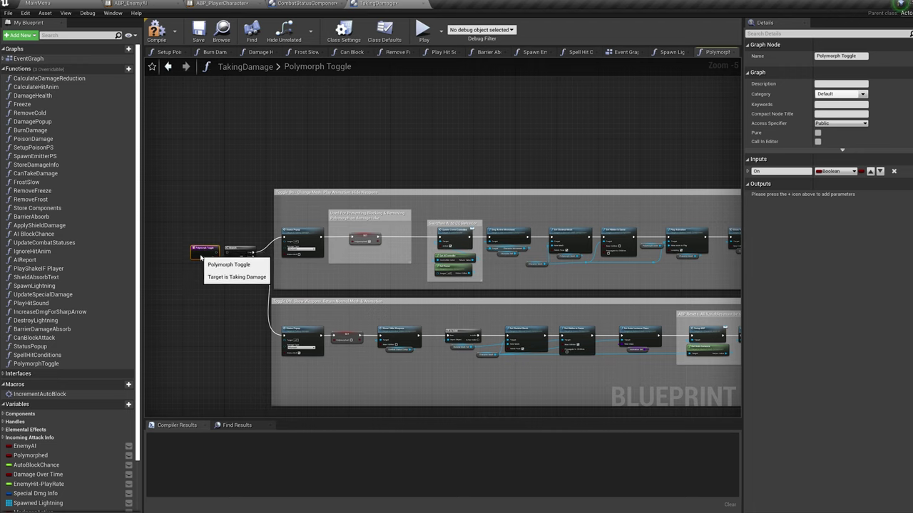
scroll(201, 253, up, 4)
drag(263, 264, 255, 257)
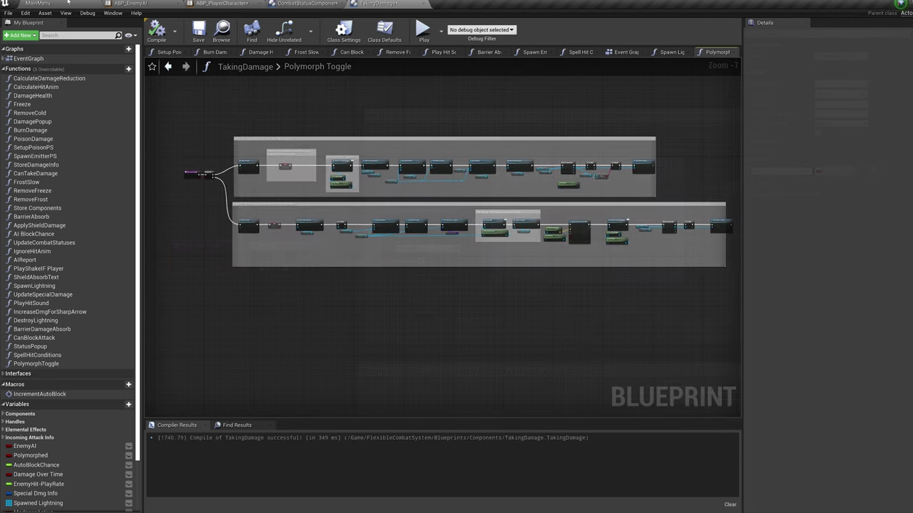
Step: Open the SpawnLightning function, copy the Magic project's version of its nodes and return to the Melee project
double_click(86, 288)
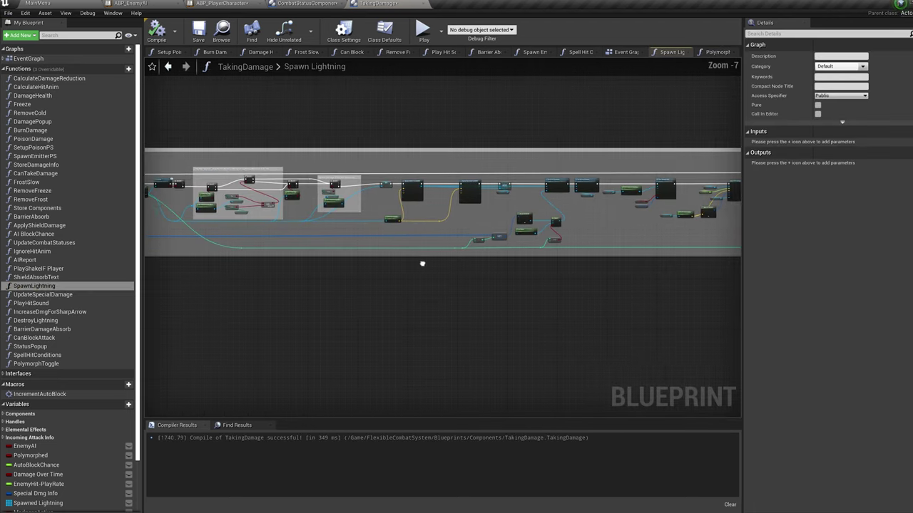
scroll(477, 174, down, 4)
drag(707, 310, 201, 194)
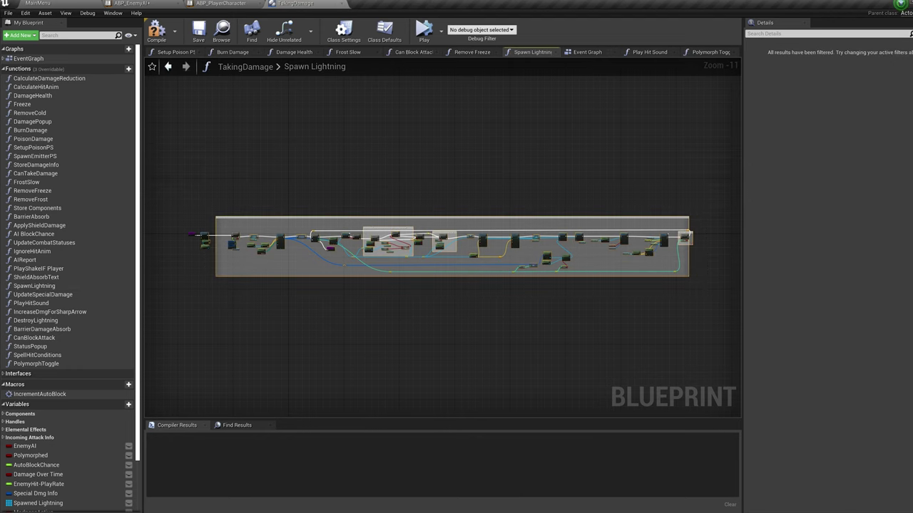
click(436, 499)
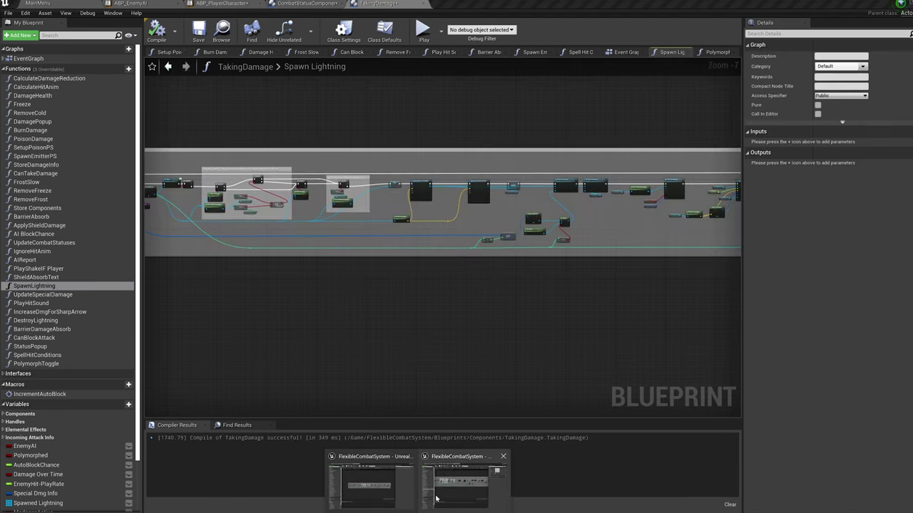
Step: Replace the Melee project's SpawnLightning nodes with the copied Magic nodes and position them beside the entry node
scroll(689, 340, down, 3)
drag(704, 335, 380, 182)
key(Delete)
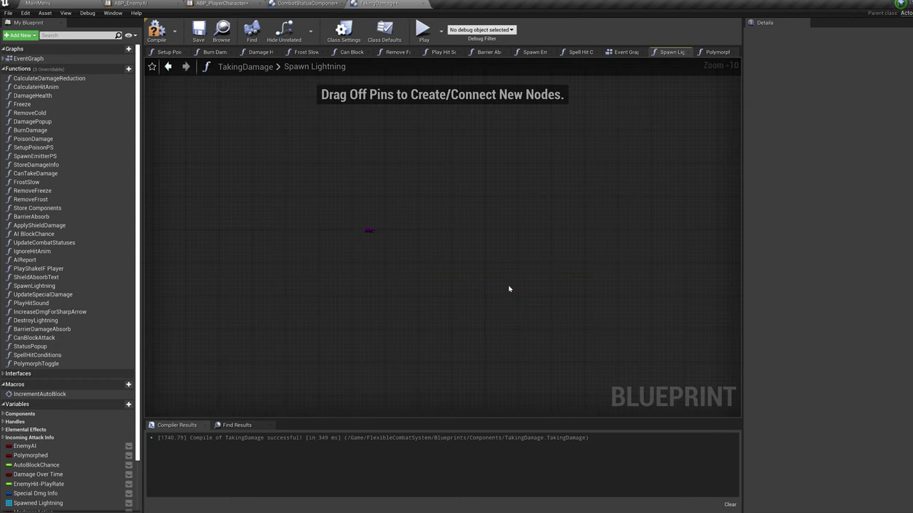
key(ctrl+v)
scroll(262, 274, up, 4)
drag(210, 293, 472, 211)
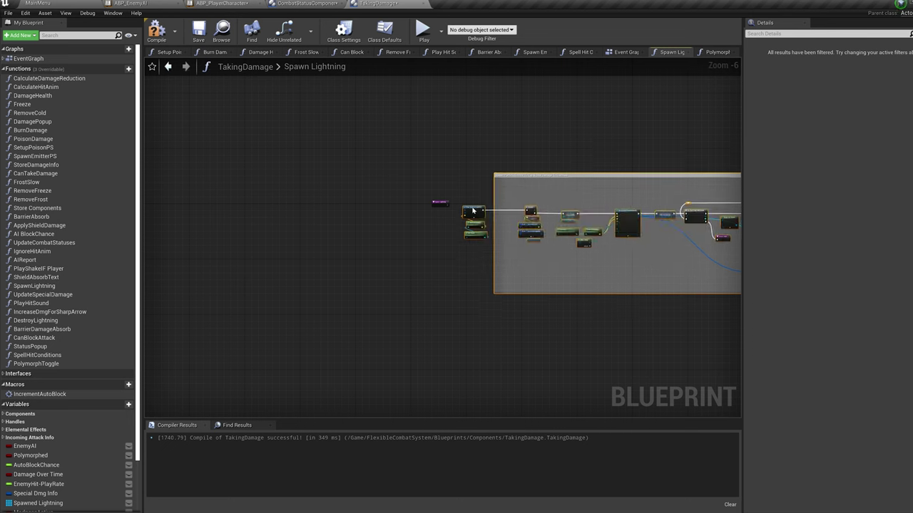
scroll(473, 211, up, 6)
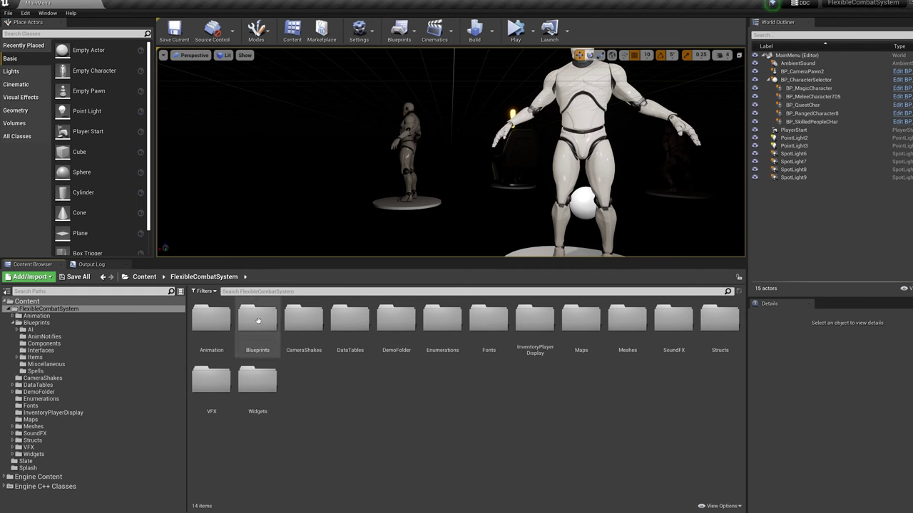
Step: Open the BP_AIController blueprint from the Blueprints/AI folder in the Magic project
double_click(258, 322)
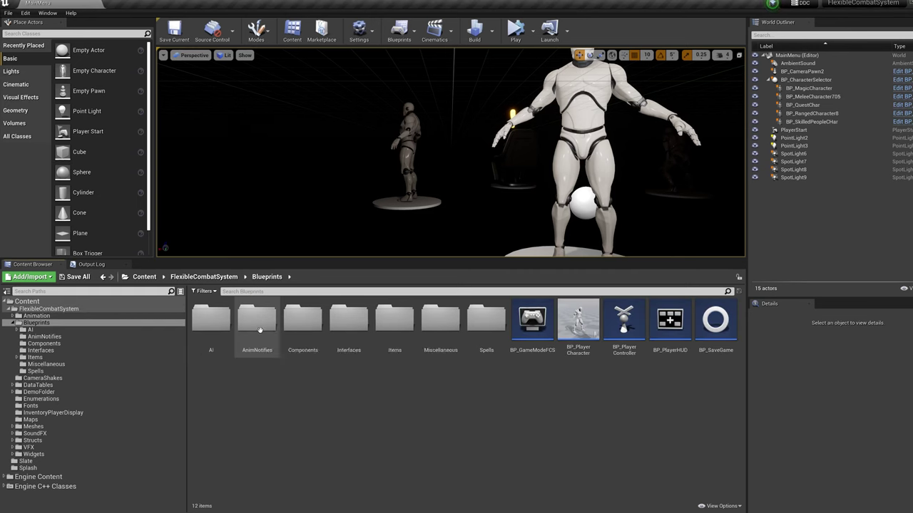
double_click(211, 321)
double_click(394, 321)
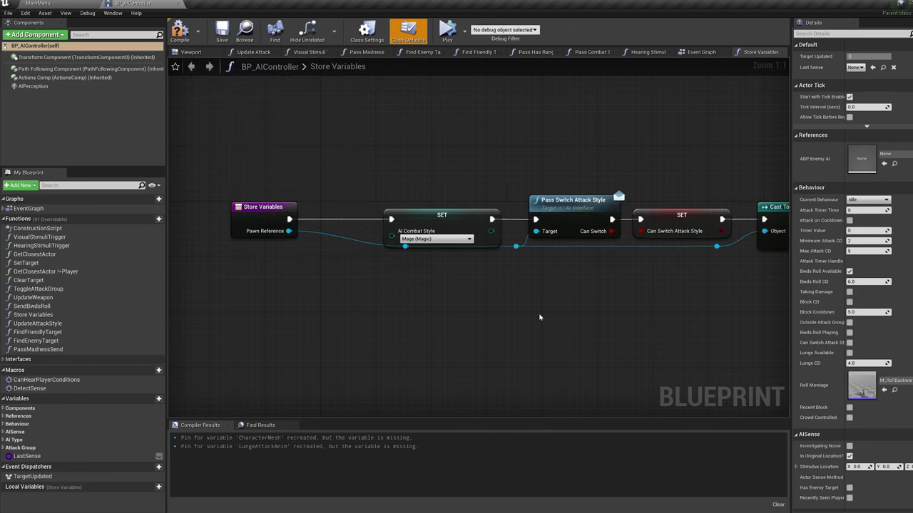
Step: Copy the Madness section from the Magic project's BP_AIController Event Graph into the Melee project's Event Graph and position it
click(701, 53)
scroll(607, 340, down, 5)
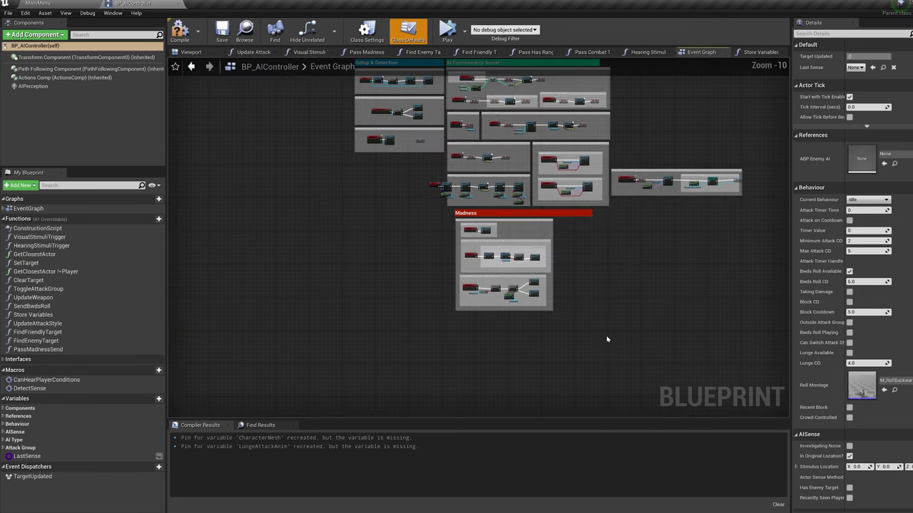
drag(431, 216, 431, 214)
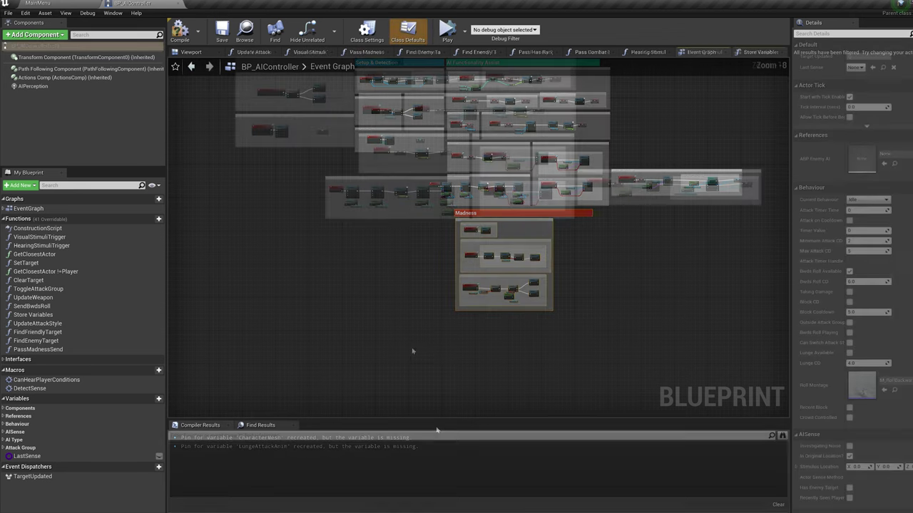
drag(424, 292, 417, 234)
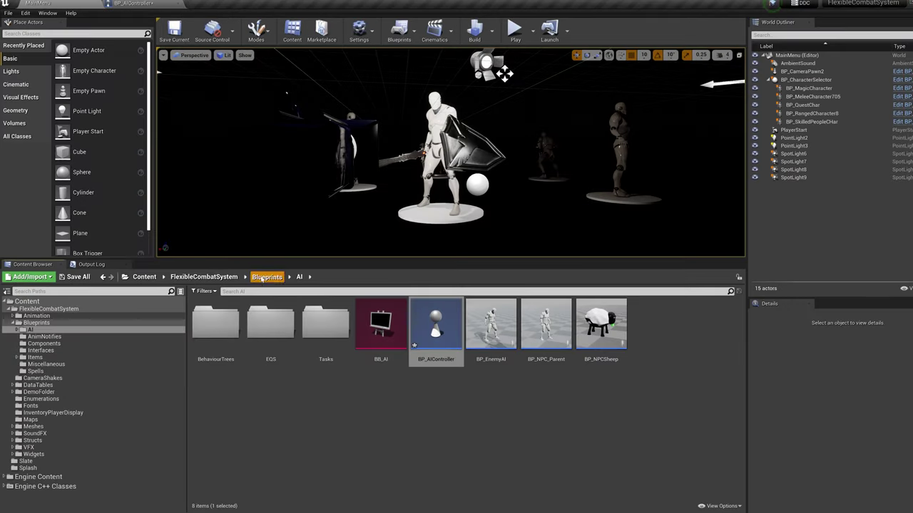
Step: Open BP_ConsumableParent from the Blueprints/Items/PickUpItems folder and show its Event Graph
click(261, 278)
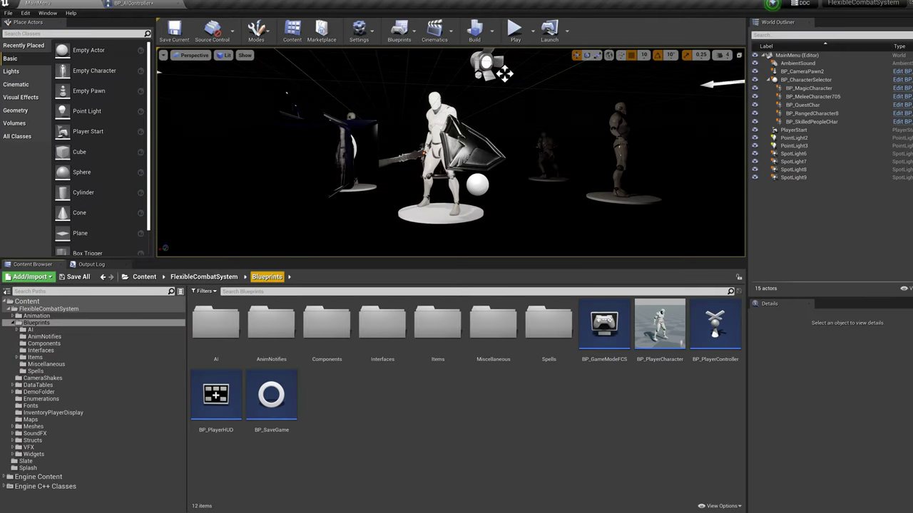
double_click(438, 326)
double_click(379, 326)
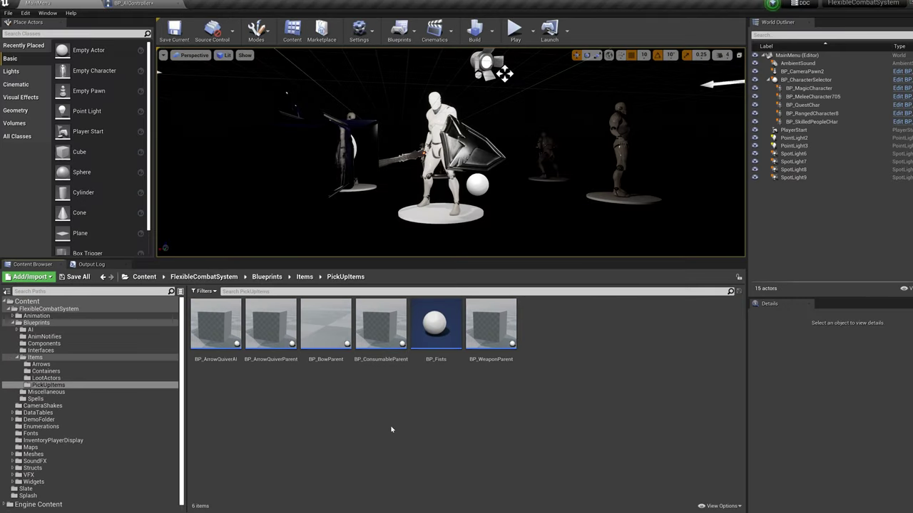
double_click(388, 338)
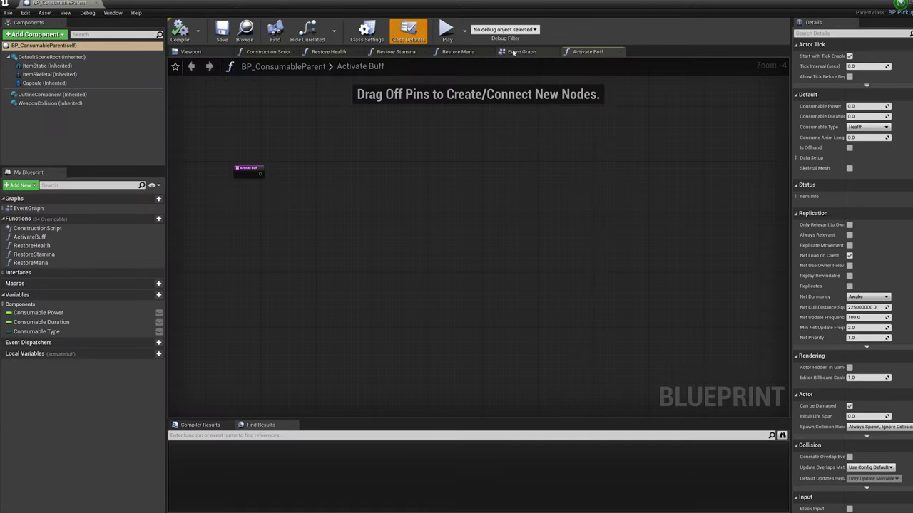
click(514, 52)
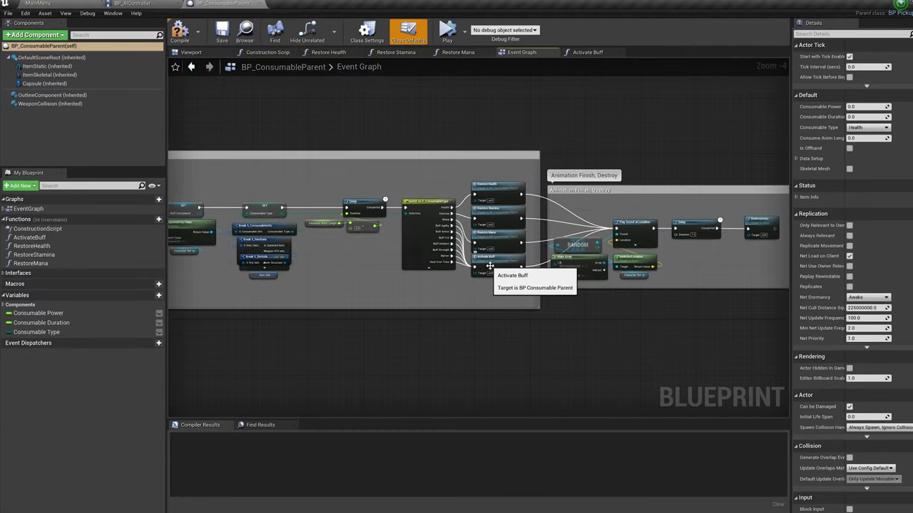
Step: Copy the Magic project's Activate Buff function nodes into the empty Activate Buff function of the Melee project's BP_ConsumableParent
double_click(490, 267)
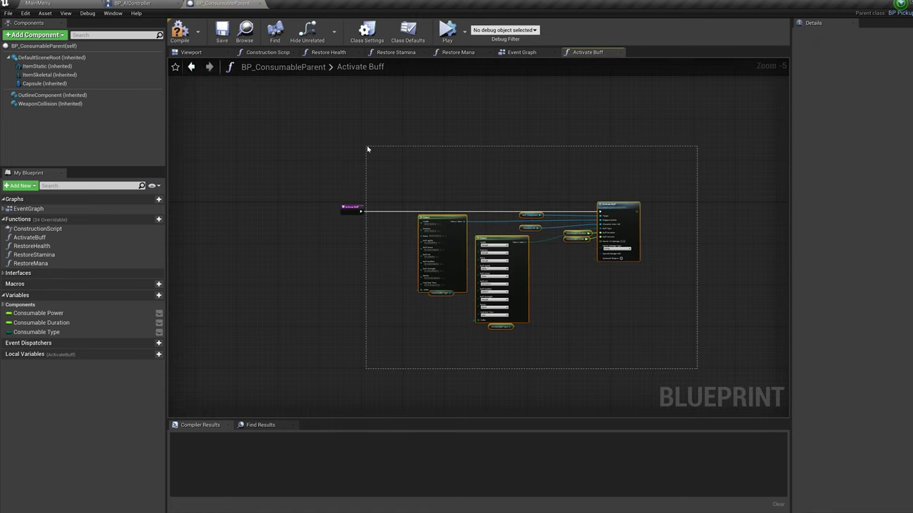
click(413, 512)
click(454, 491)
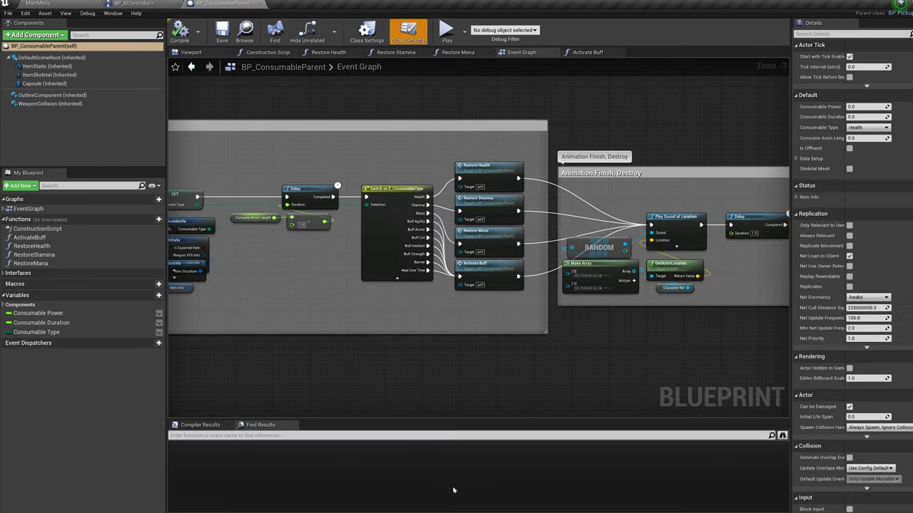
double_click(484, 266)
scroll(393, 240, up, 4)
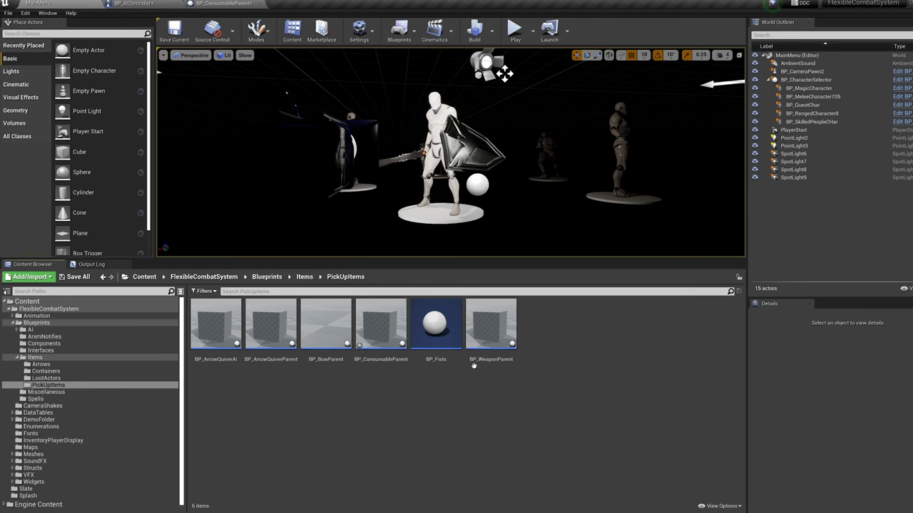
Step: Open the BP_WeaponParent blueprint from the PickUpItems folder
double_click(489, 329)
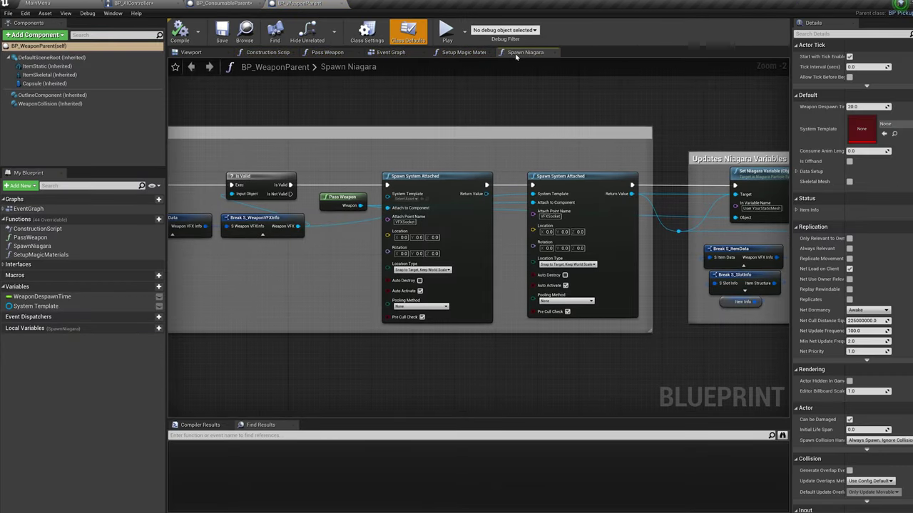
Step: Open the Spawn Niagara function from the Event Graph and edit the System Template input of the first Spawn System Attached node
click(390, 53)
double_click(563, 178)
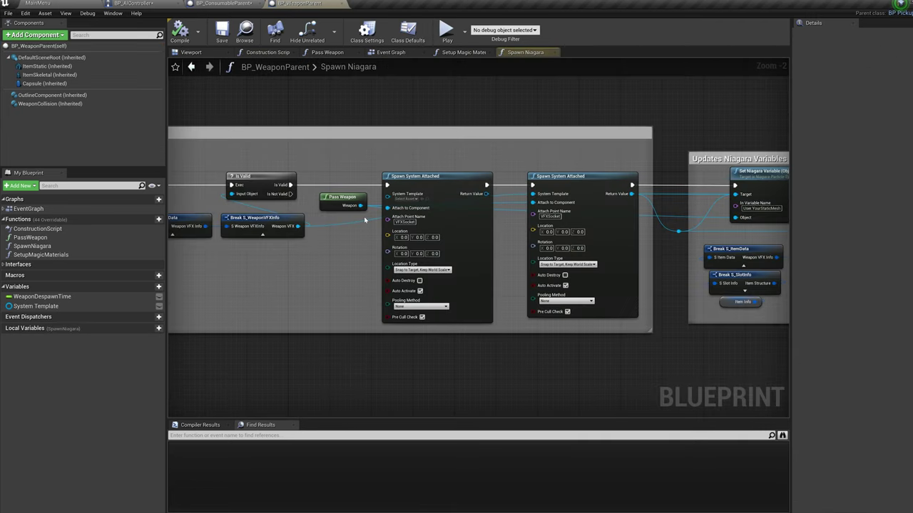
scroll(364, 220, up, 2)
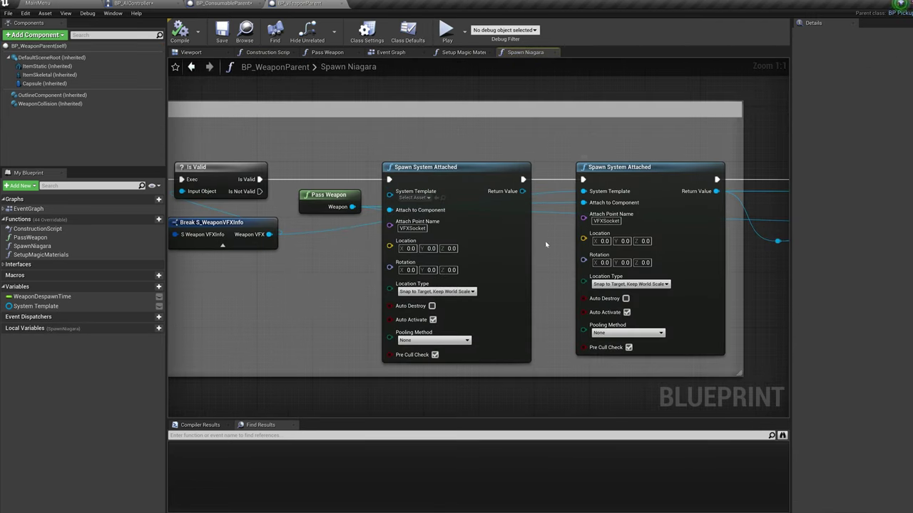
click(413, 198)
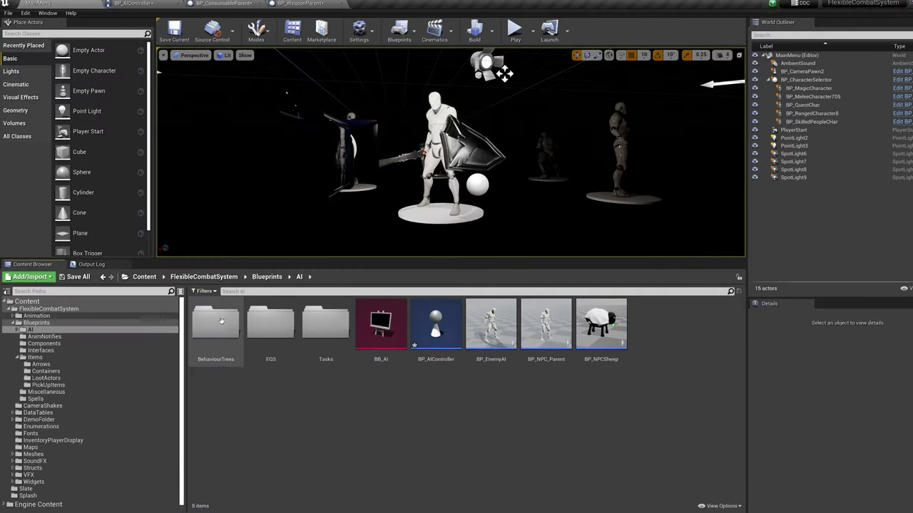
Step: Open BP_EnemyAI from the Blueprints/AI folder and make its CustomMageType variable instance editable
double_click(508, 360)
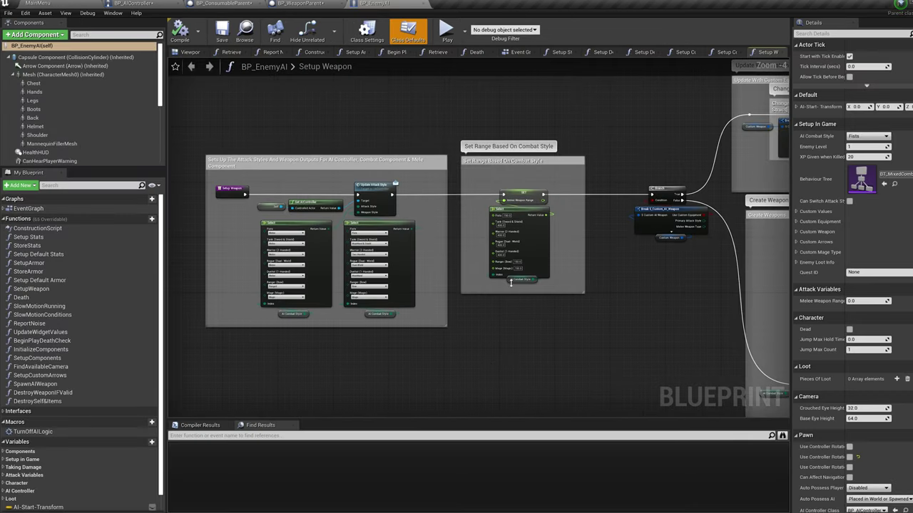
click(518, 52)
scroll(77, 324, down, 1)
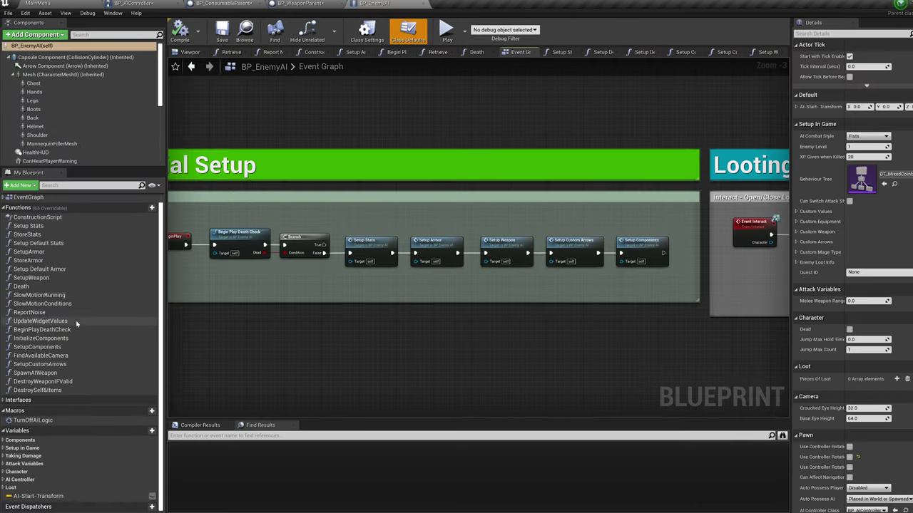
click(4, 448)
scroll(81, 437, down, 3)
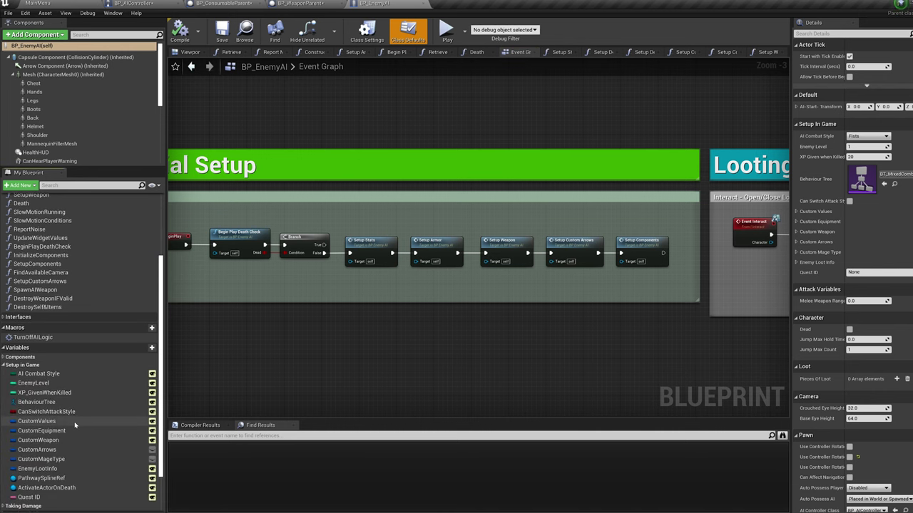
click(41, 460)
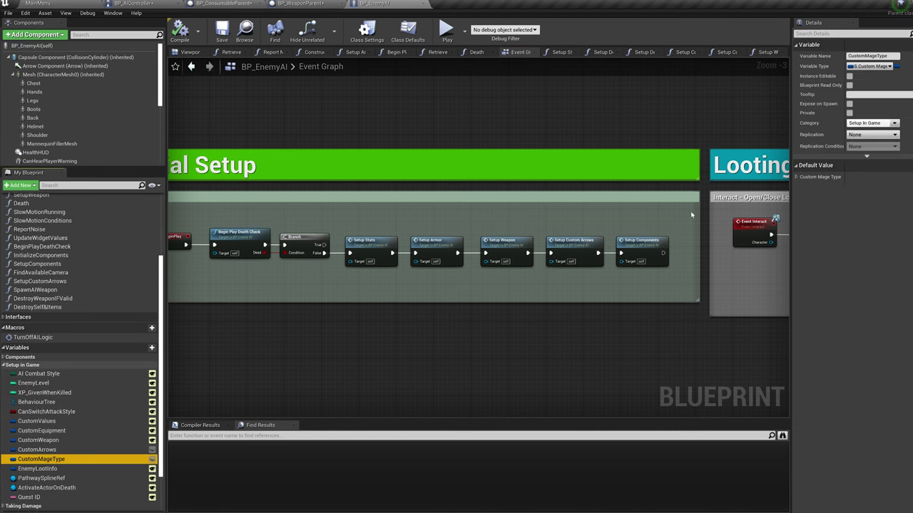
click(849, 75)
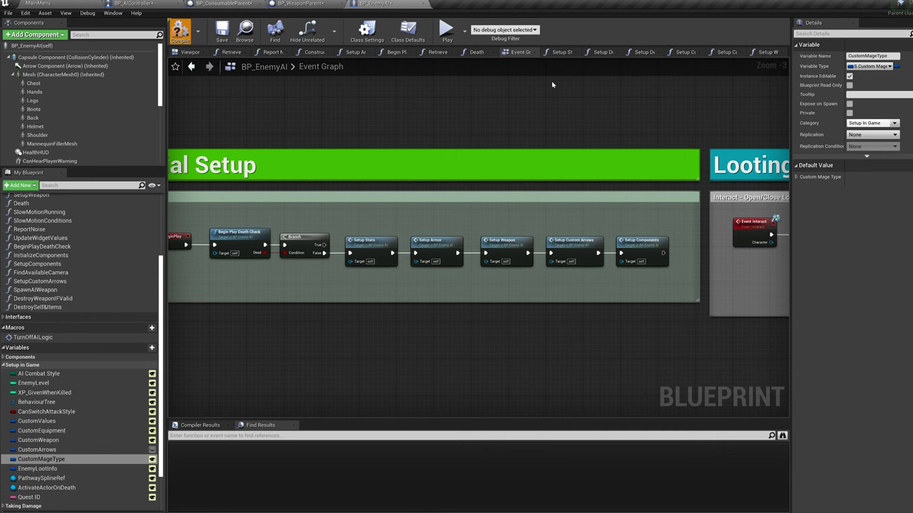
Step: Open the Setup Weapon function and examine the melee weapon ranges in the Set Range Based On Combat Style section
scroll(466, 310, up, 2)
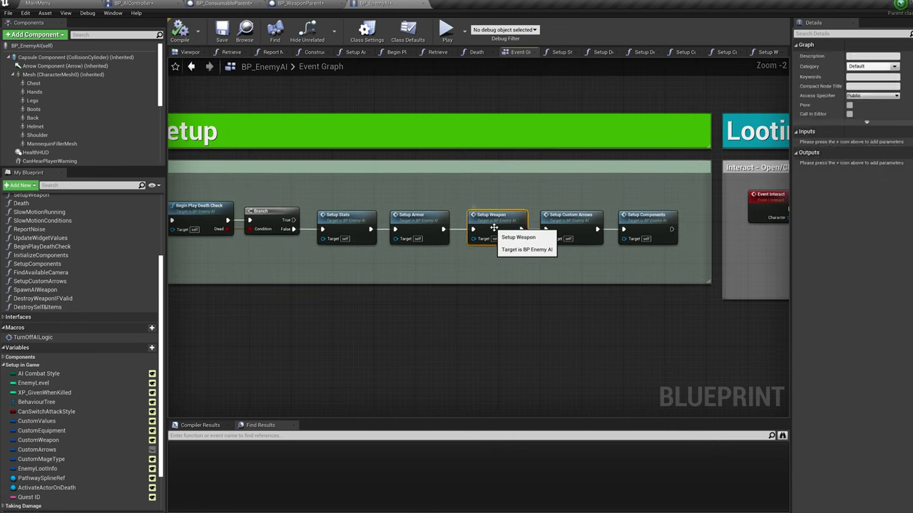
double_click(493, 227)
scroll(432, 272, up, 2)
scroll(596, 273, up, 1)
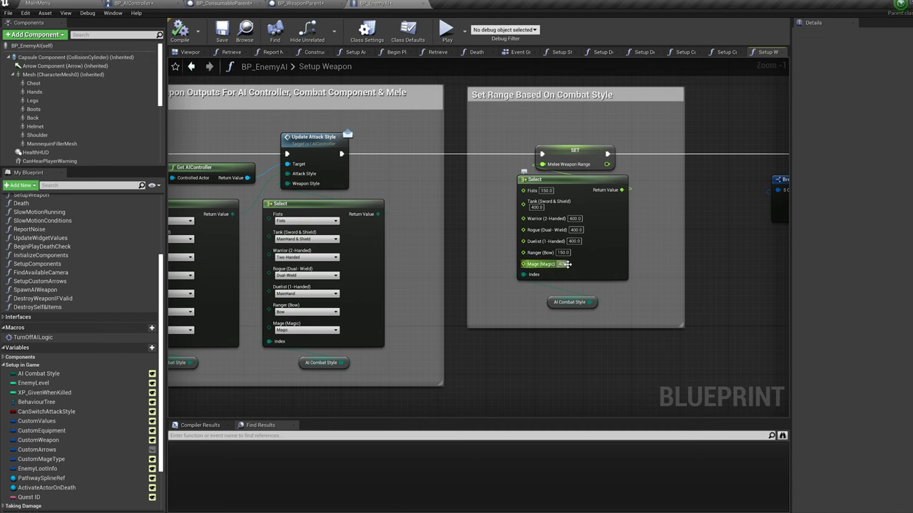
right_drag(639, 300, 589, 321)
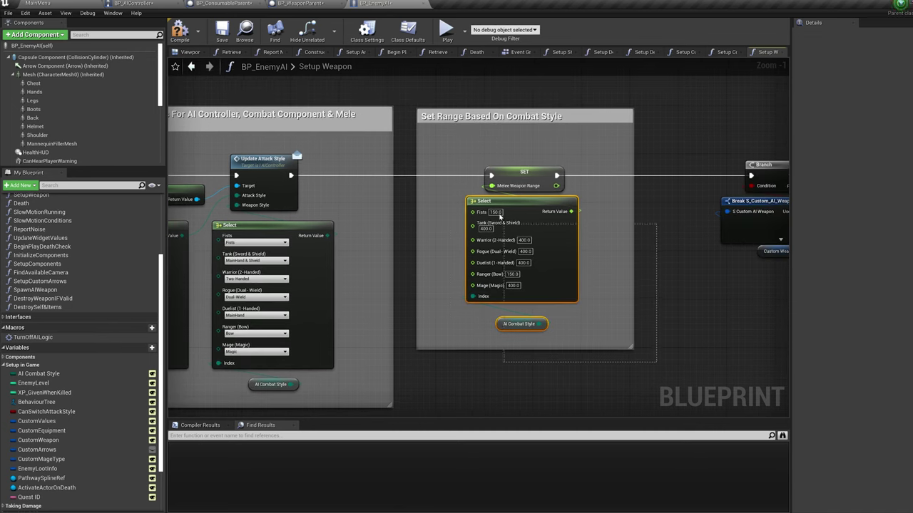
drag(500, 217, 405, 100)
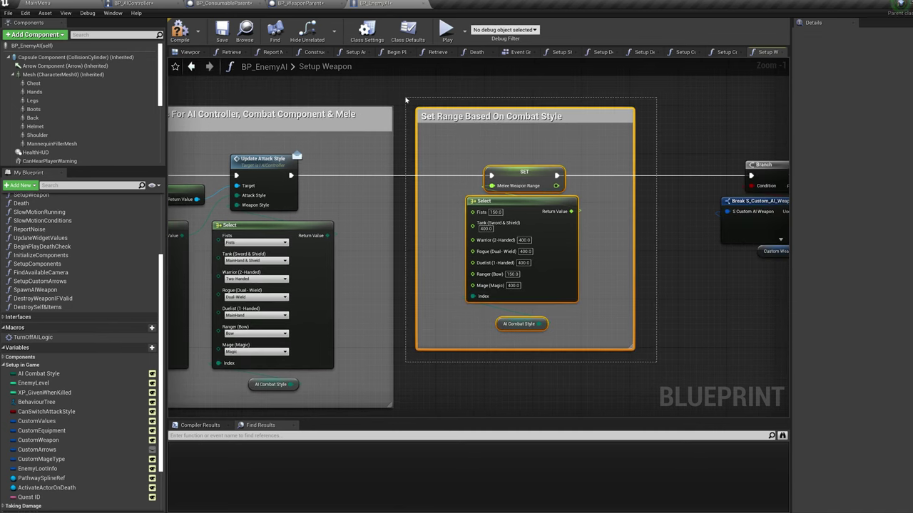
click(657, 284)
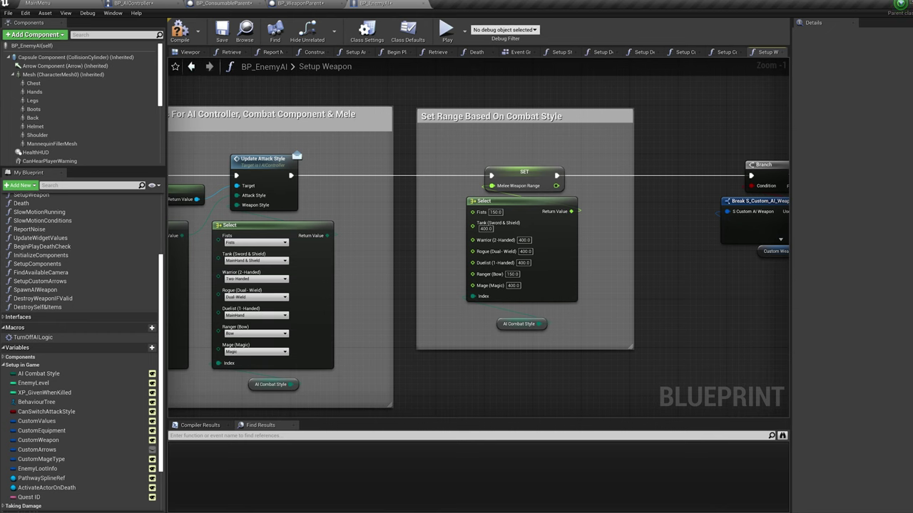
Step: Connect the Mage (Magic) output of the combat style switch to the Branch that precedes the dagger spawn and Magic combat type nodes
scroll(684, 318, down, 1)
right_drag(685, 318, 299, 105)
scroll(477, 223, down, 2)
scroll(520, 267, up, 2)
right_drag(520, 268, 349, 150)
scroll(349, 151, down, 1)
drag(363, 134, 363, 135)
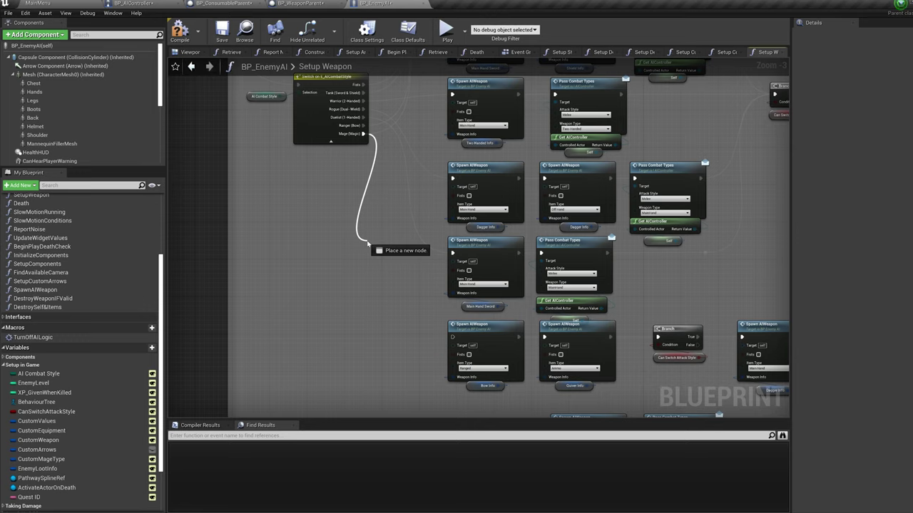
drag(391, 405, 445, 278)
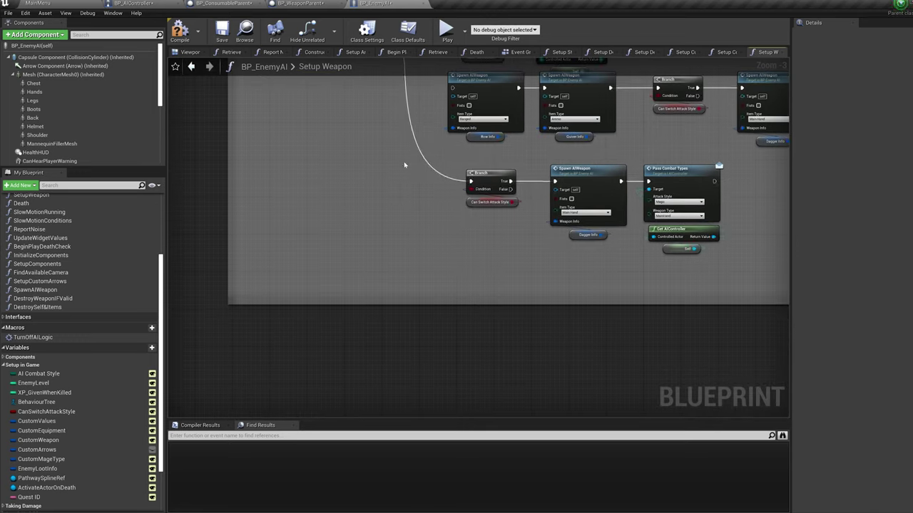
Step: Examine the Mage (Magic) connection and its Branch, Spawn AIWeapon and Pass Combat Types nodes in Setup Weapon
right_drag(404, 165, 412, 326)
scroll(391, 302, down, 2)
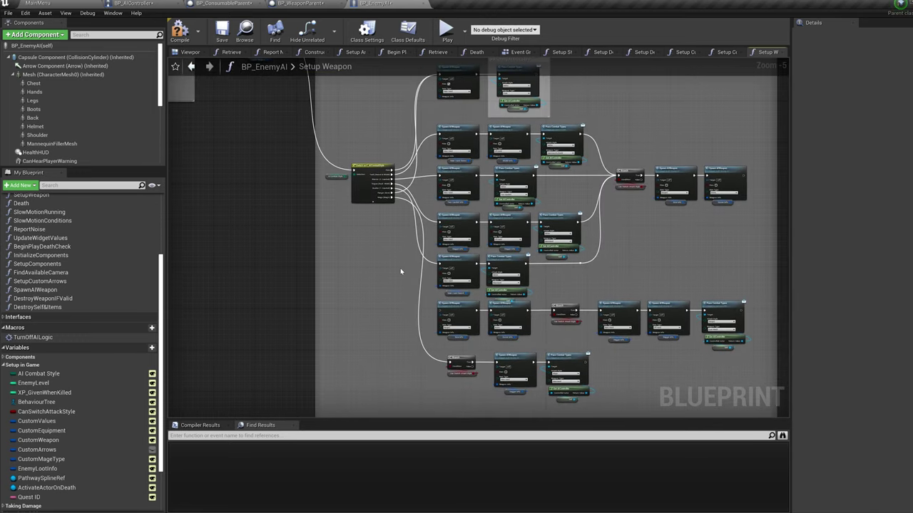
scroll(401, 272, up, 1)
right_drag(545, 415, 506, 332)
scroll(506, 332, up, 3)
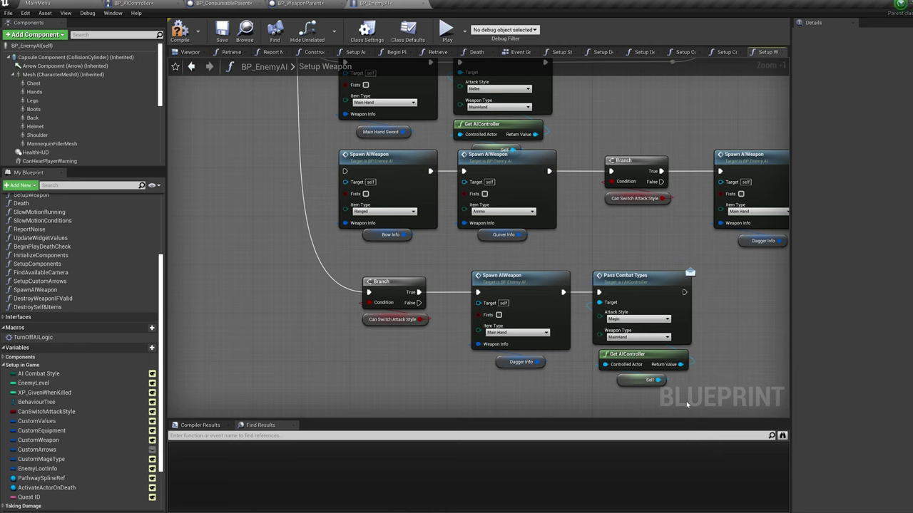
click(468, 266)
right_drag(428, 238, 460, 264)
scroll(460, 264, down, 1)
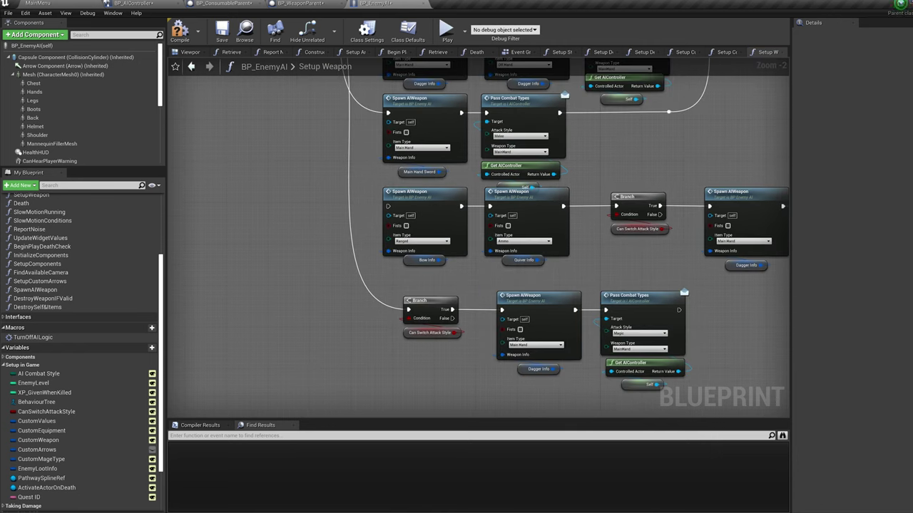
Step: Open the DT_ItemDataInfo data table from the FlexibleCombatSystem/DataTables folder
click(74, 2)
click(207, 276)
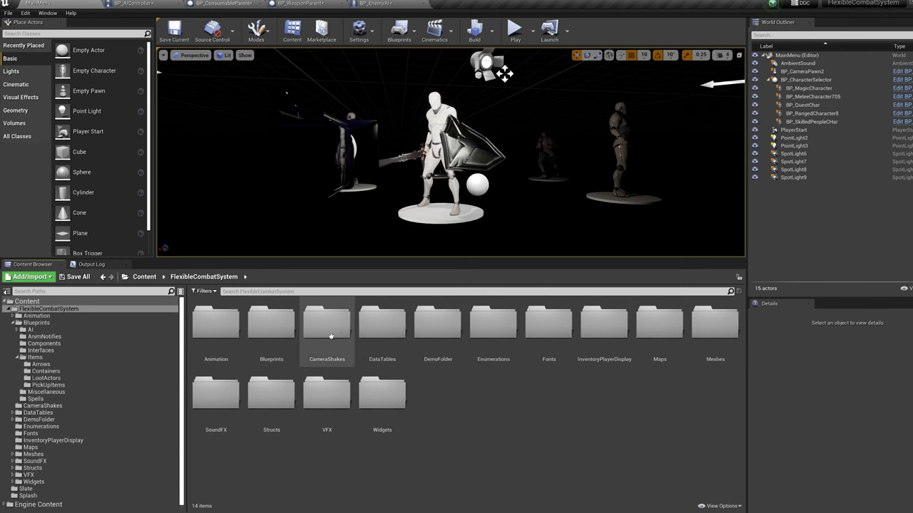
double_click(381, 324)
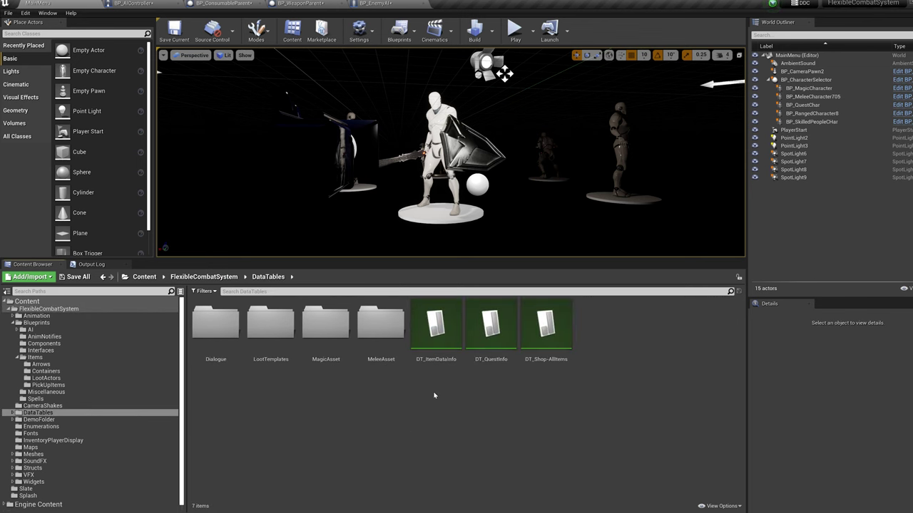
double_click(449, 327)
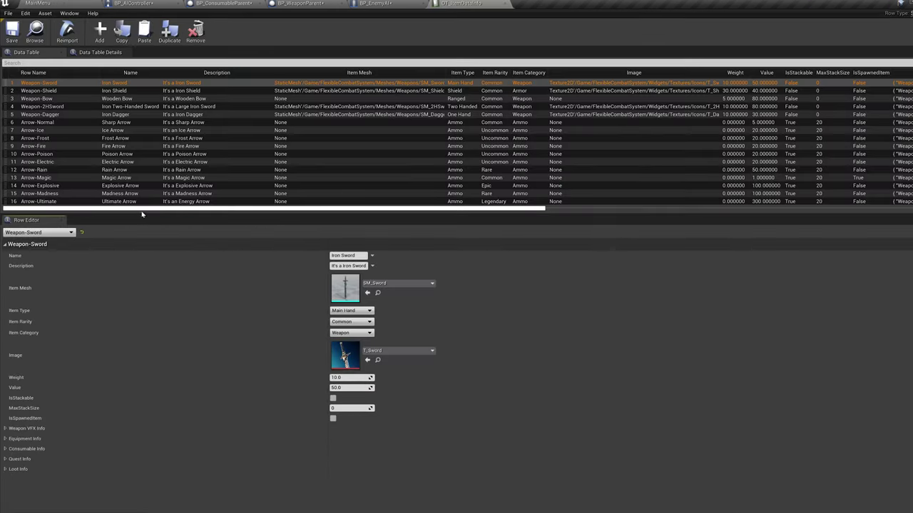
Step: Assign the T_MageHead image and the SK_MageHead armor skeletal mesh to the Armor-Cloth-Helmet row
scroll(121, 157, down, 10)
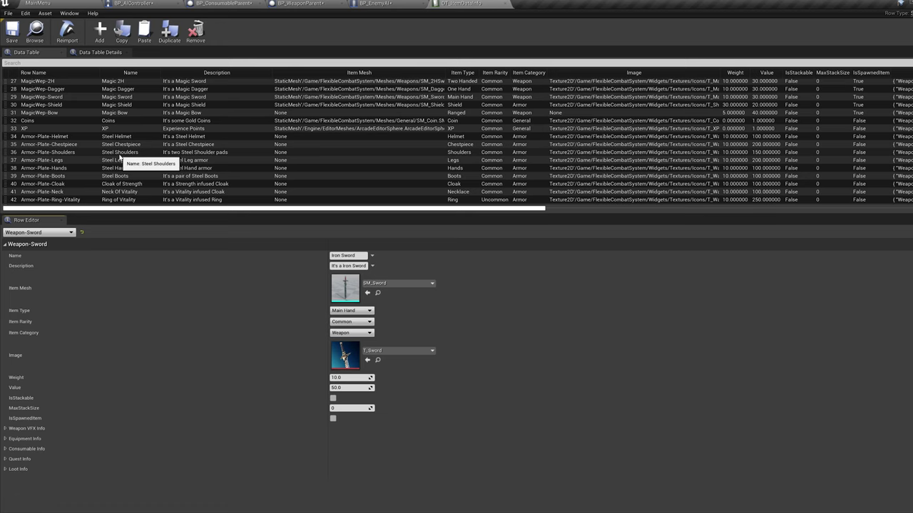
scroll(90, 147, down, 5)
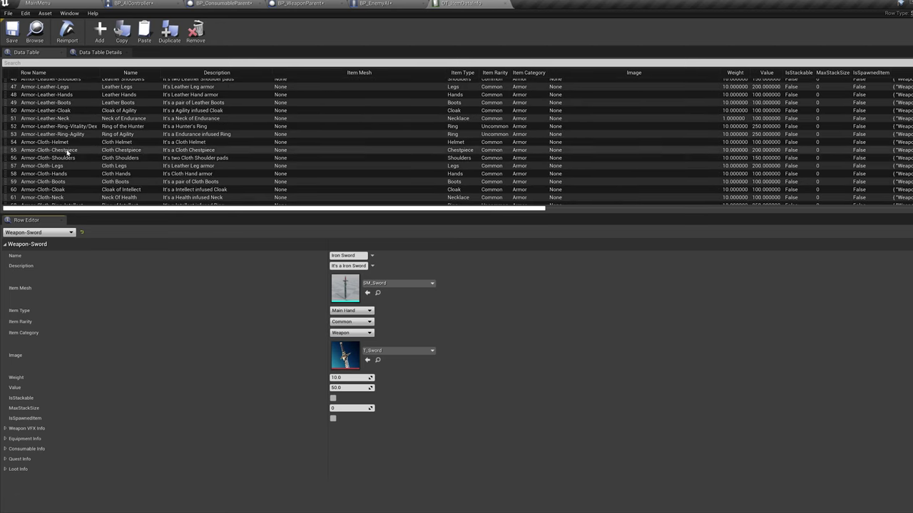
click(66, 143)
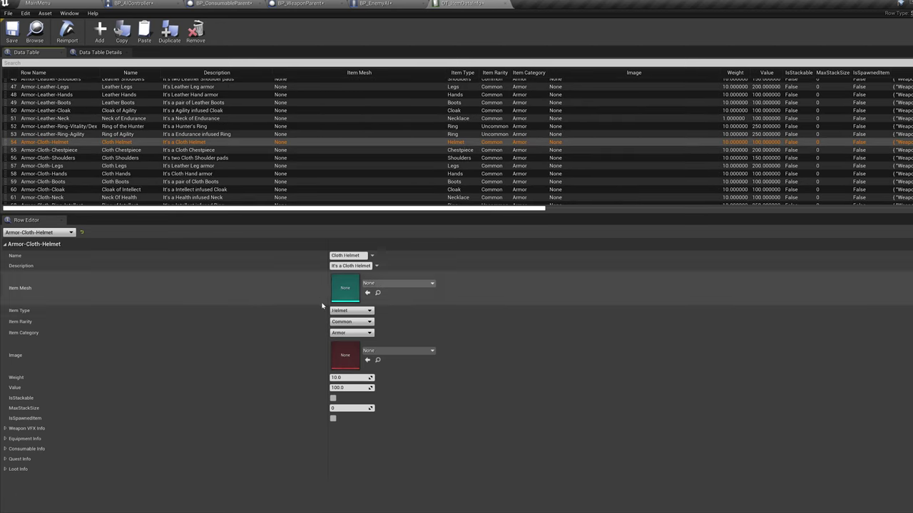
click(382, 351)
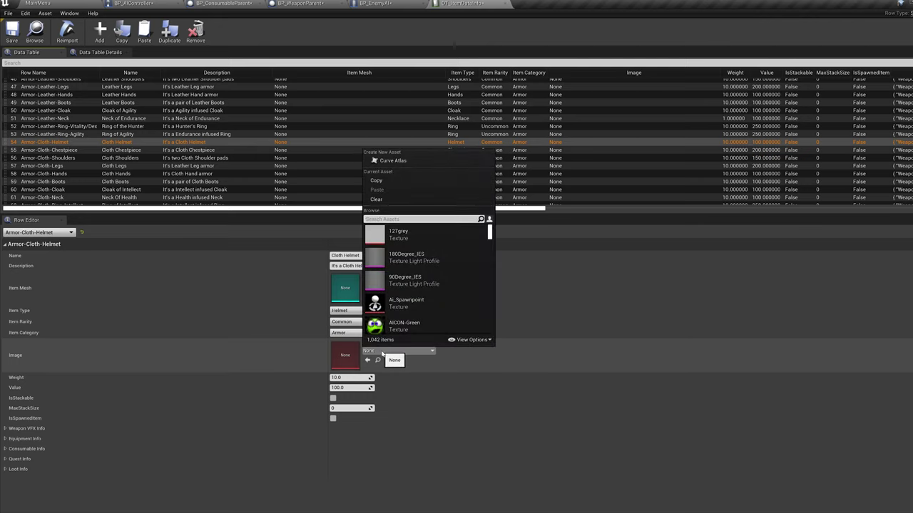
text(mage hea)
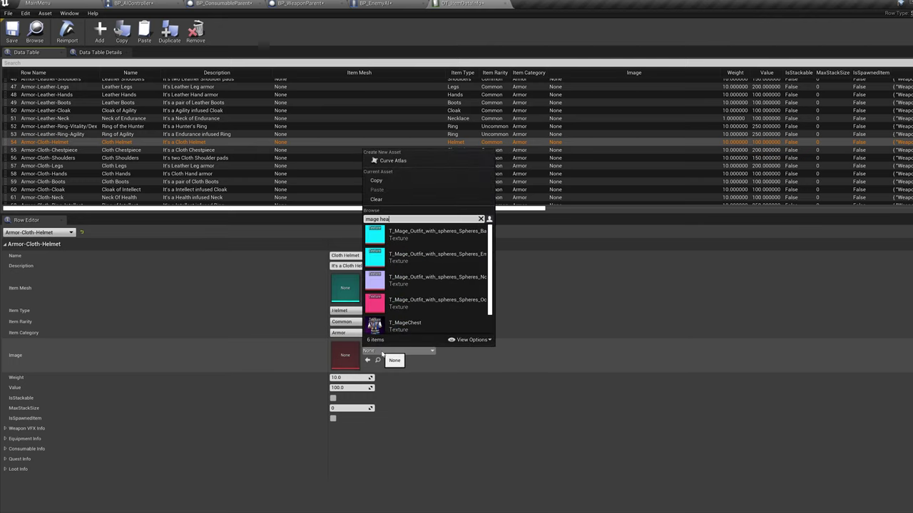
text(d)
click(401, 240)
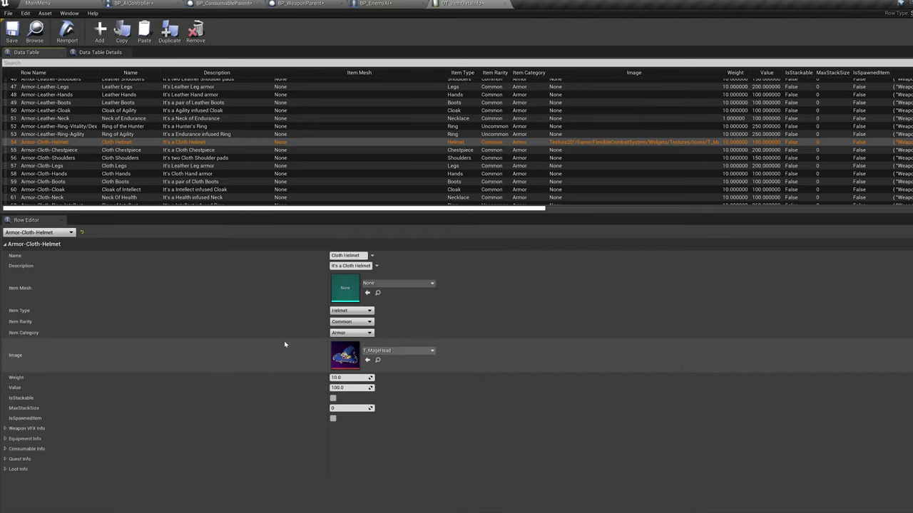
scroll(220, 366, down, 3)
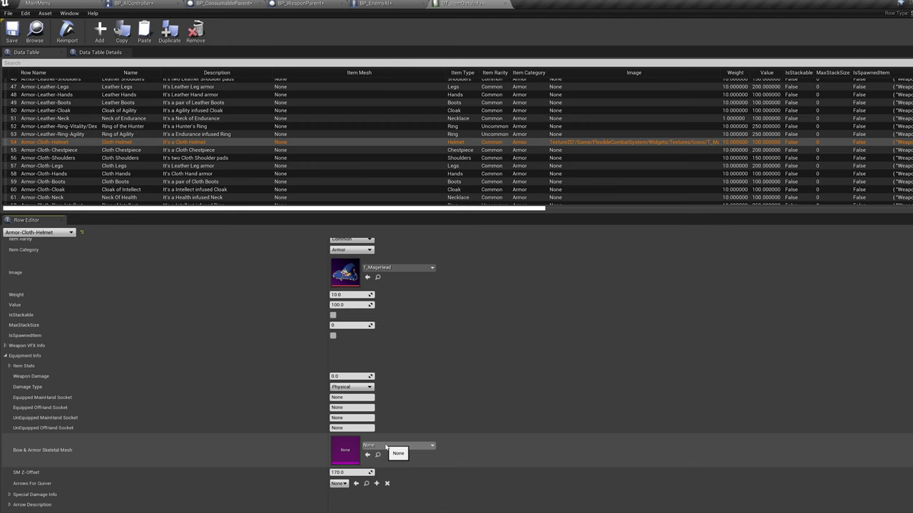
click(386, 447)
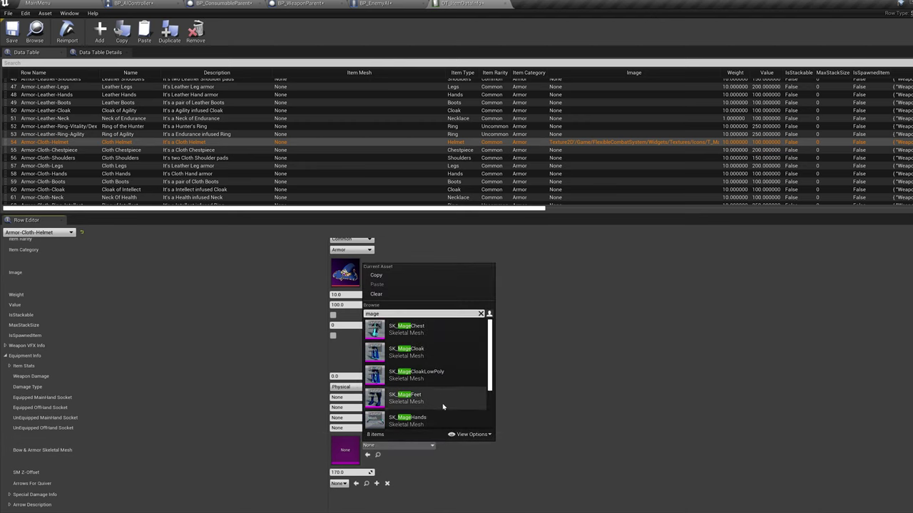
scroll(438, 395, down, 2)
click(437, 394)
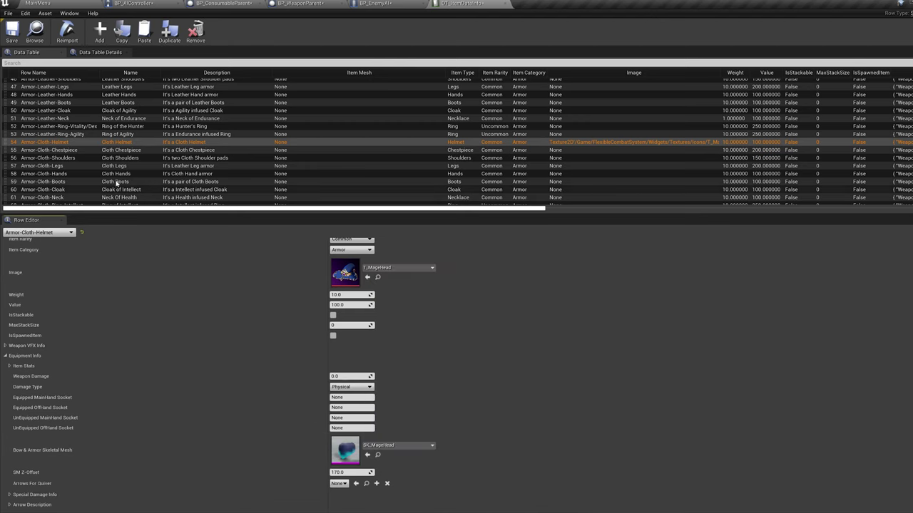
Step: Assign the T_MageChest image and the SK_MageChest armor skeletal mesh to the Armor-Cloth-Chestpiece row
click(78, 152)
click(376, 269)
text(mageche)
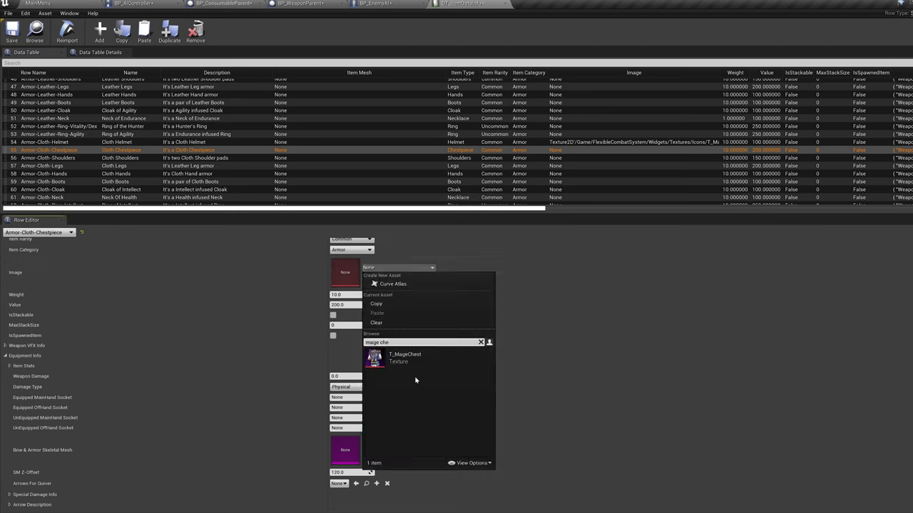
click(412, 361)
click(394, 447)
text(mage)
click(412, 329)
Step: Assign the SK_MageShoulder armor skeletal mesh and the T_MageShoulder image to the Armor-Cloth-Shoulders row
click(61, 159)
click(380, 446)
text(magesho)
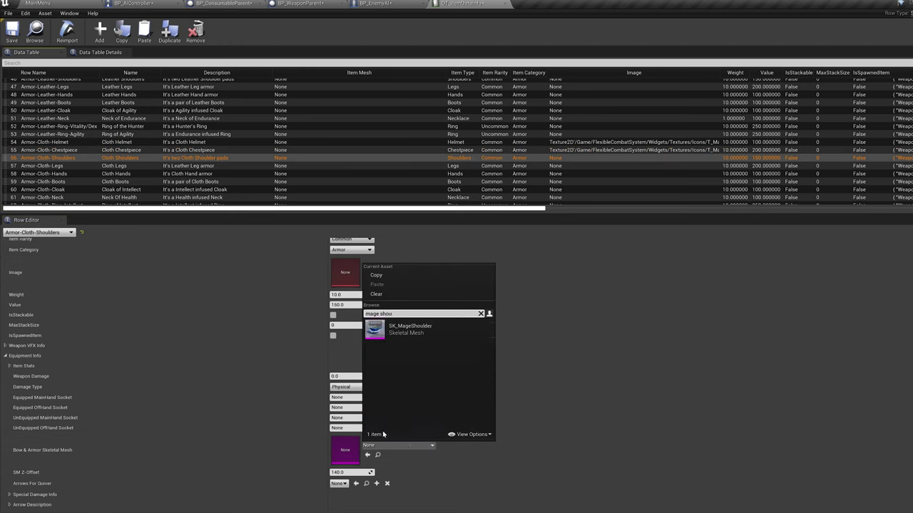
click(410, 329)
click(385, 269)
text(magesho)
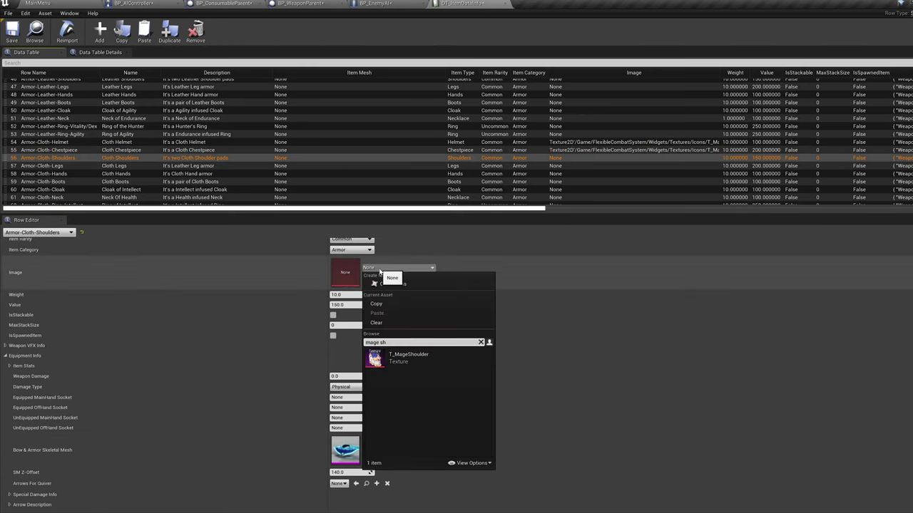
click(413, 358)
Step: Assign the mage legs image and the mage legs armor skeletal mesh to the Armor-Cloth-Legs row
click(62, 166)
click(385, 269)
text(mageleg)
click(414, 362)
click(389, 446)
text(mage)
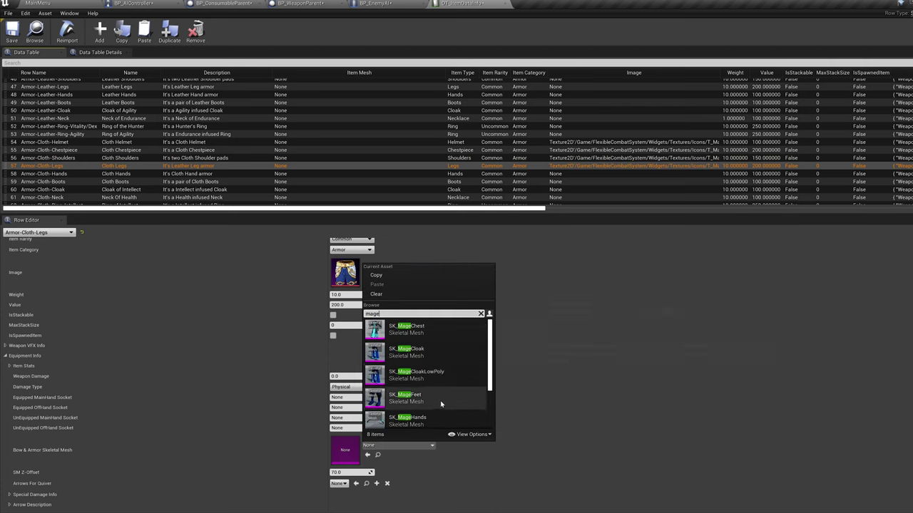
click(409, 382)
Step: Assign the mage hands image and the SK_MageHands armor skeletal mesh to the Armor-Cloth-Hands row
click(62, 174)
click(387, 270)
text(mageha)
click(411, 358)
click(402, 447)
text(mage)
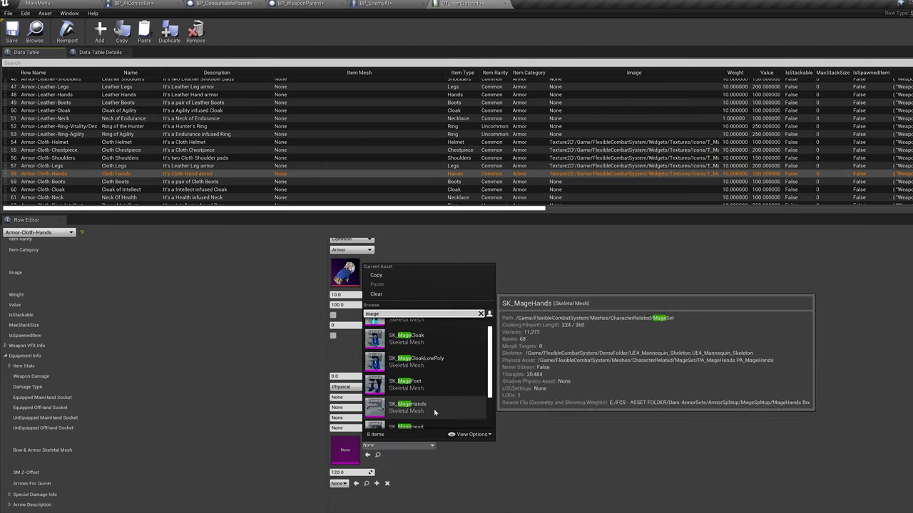
click(434, 411)
Step: Assign the T_MageFeet image and the SK_MageFeet armor skeletal mesh to the Armor-Cloth-Boots row
click(61, 182)
click(402, 270)
text(mageb)
key(BackSpace)
text(fe)
click(409, 358)
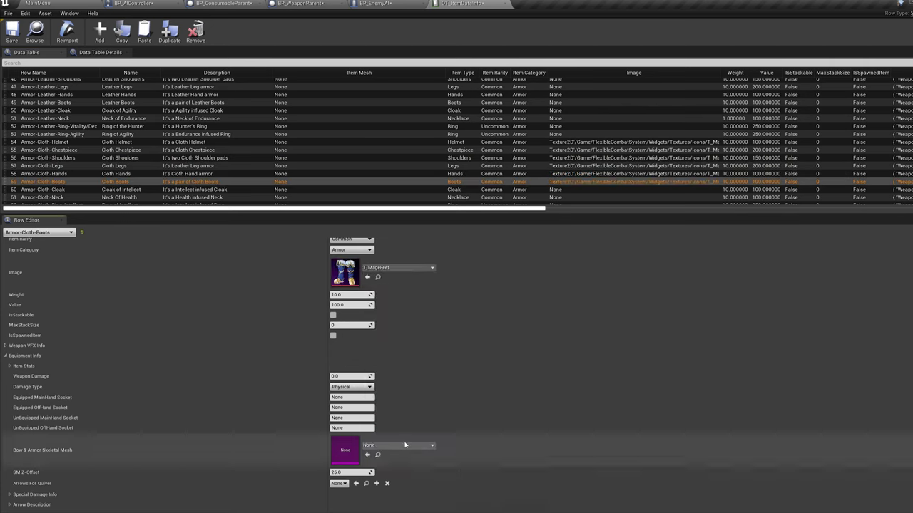
click(404, 446)
text(mage)
click(432, 405)
Step: Assign the mage back image and the SK_MageCloakLowPoly armor skeletal mesh to the Armor-Cloth-Cloak row
click(61, 189)
click(385, 270)
text(mage cloak)
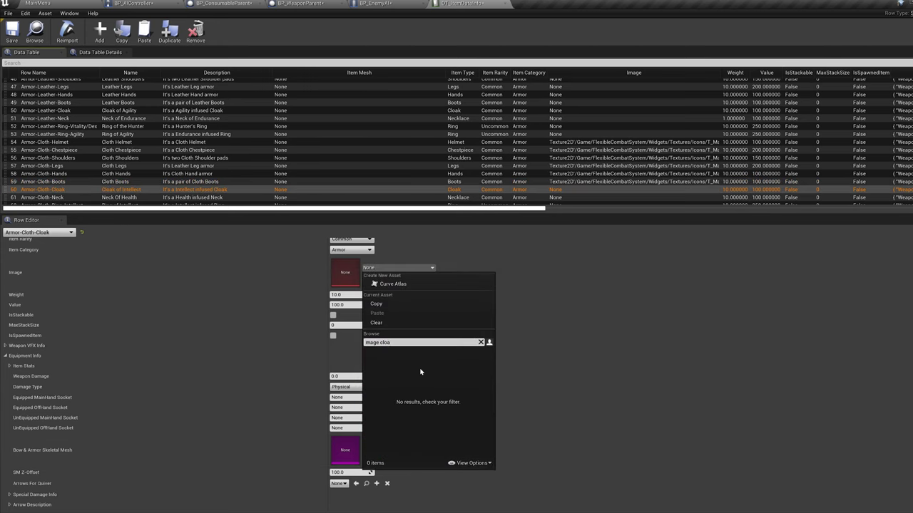
key(BackSpace)
key(BackSpace)
key(BackSpace)
key(BackSpace)
key(BackSpace)
text(back)
click(413, 358)
click(402, 446)
text(mage)
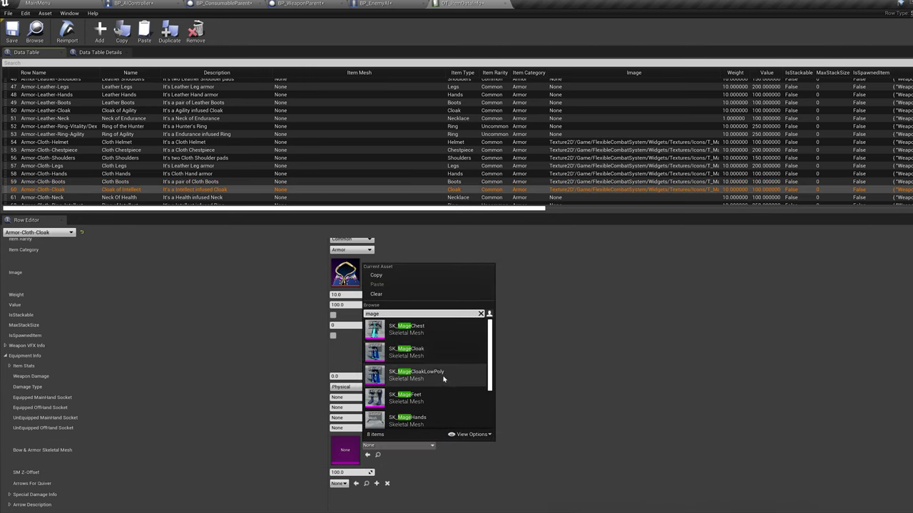
click(444, 378)
Step: Assign the T_MageNeck image to the Armor-Cloth-Neck row
scroll(71, 175, down, 2)
click(71, 177)
click(405, 269)
text(magene)
click(421, 360)
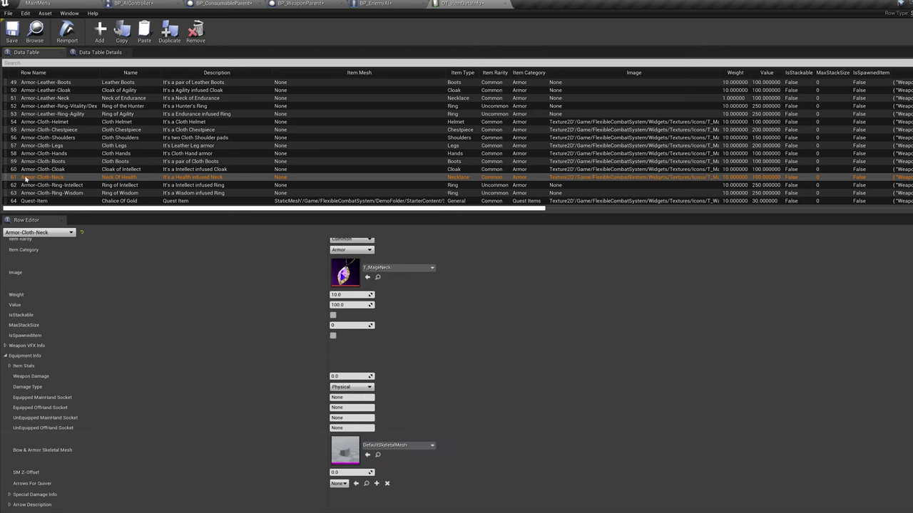
Step: Assign mage ring images to the Armor-Cloth-Ring-Intellect and Armor-Cloth-Ring-Wisdom rows
click(28, 186)
click(400, 268)
click(410, 360)
key(Down)
click(399, 268)
text(mage rin)
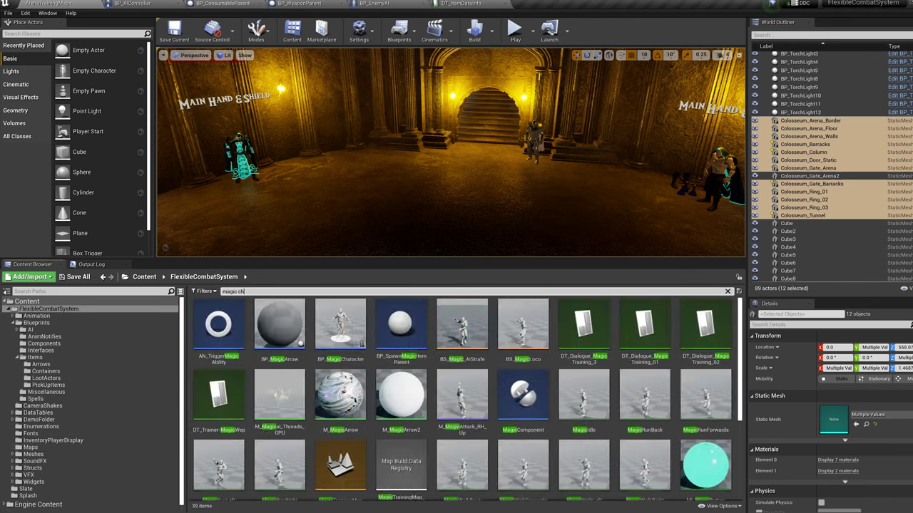
Step: Open the BP_MagicCharacter blueprint and set NS_Fireball as the Niagara system asset of both its Niagara and Niagara1 components
text(ch)
double_click(206, 322)
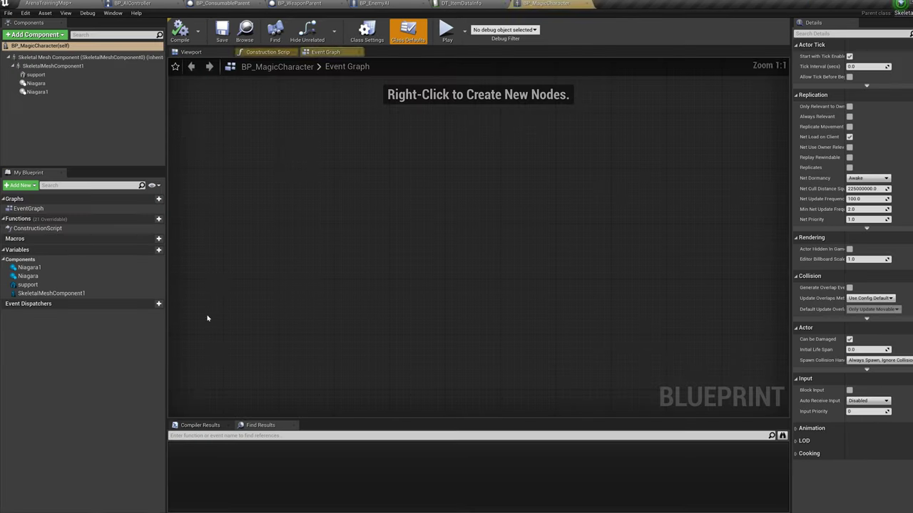
click(194, 54)
click(72, 84)
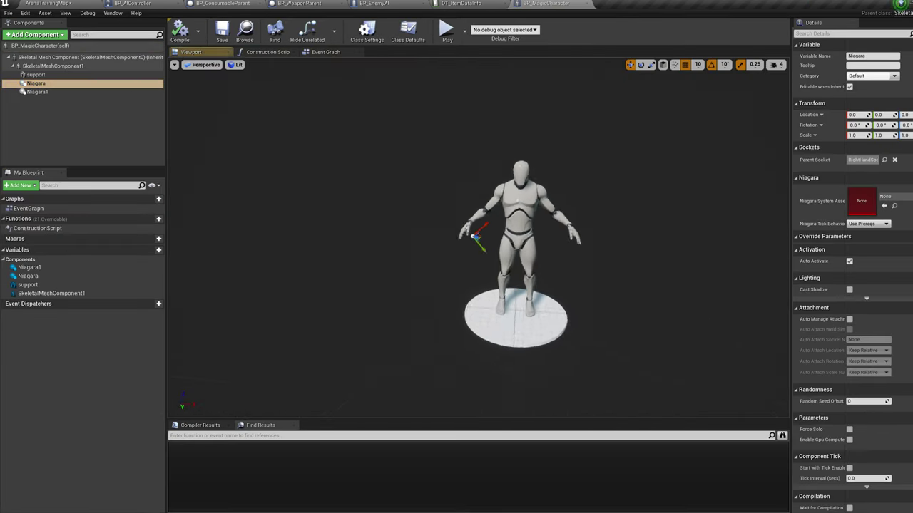
ctrl+click(80, 92)
click(895, 109)
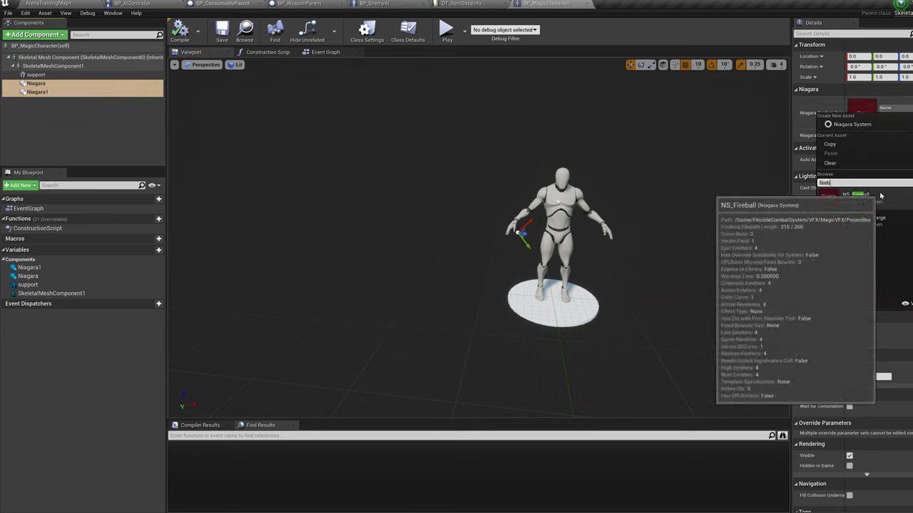
click(859, 198)
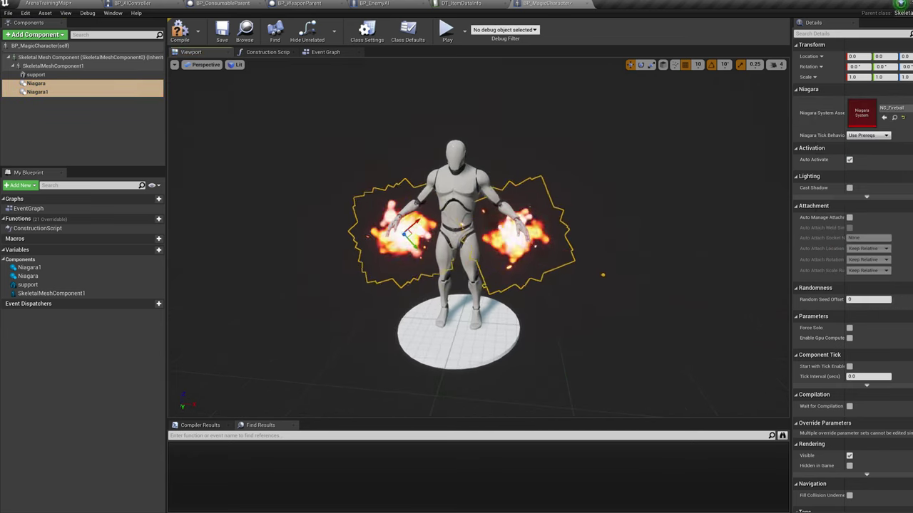
Step: Assign the magic idle animation to SkeletalMeshComponent1 of the magic character
click(53, 66)
click(905, 208)
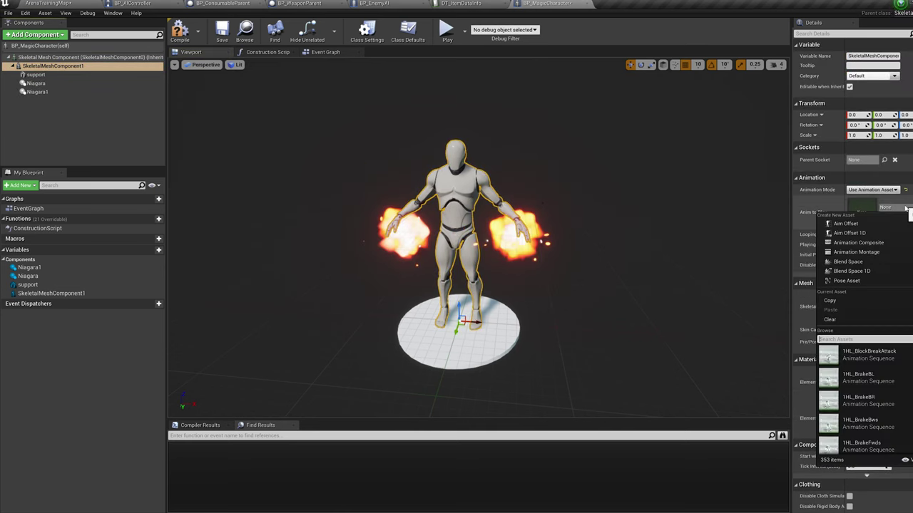
text(idle)
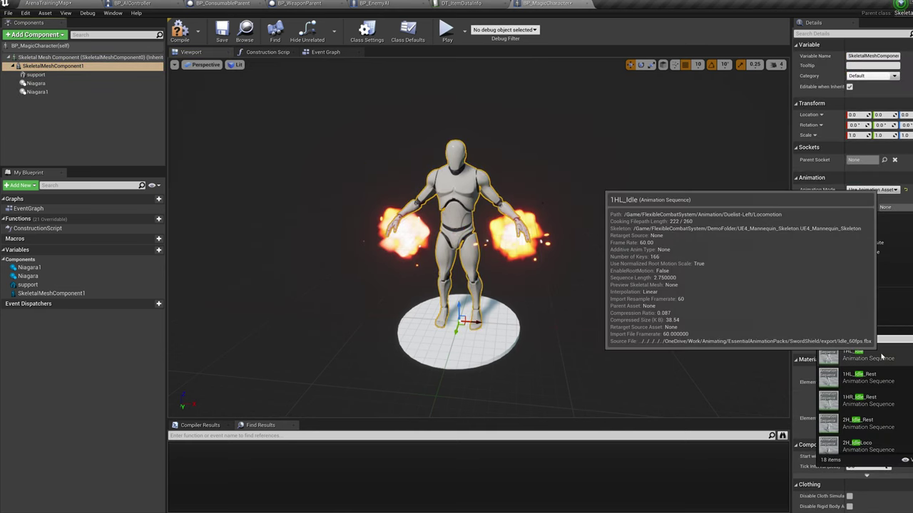
text( m)
click(838, 354)
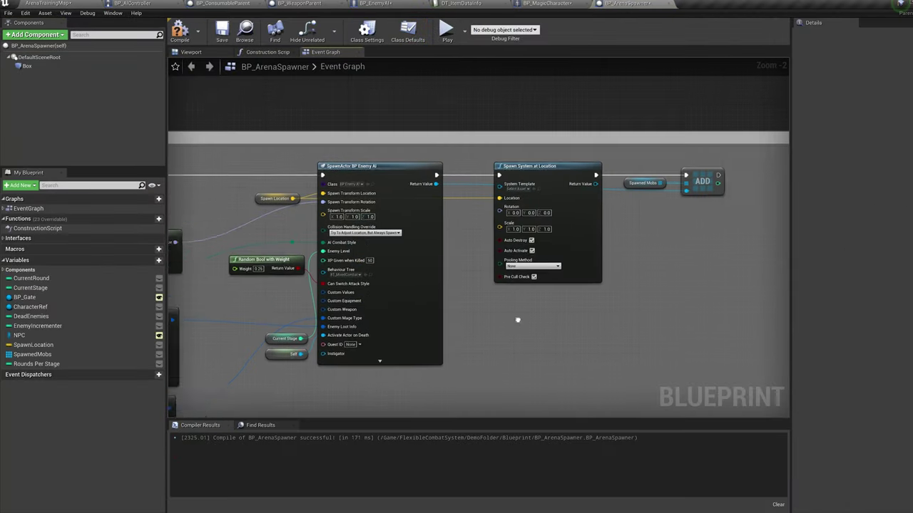
Step: Set the Spawn System at Location template in BP_ArenaSpawner to NS_Skill_Teleport, compile, and return to ArenaTrainingMap
scroll(510, 192, up, 2)
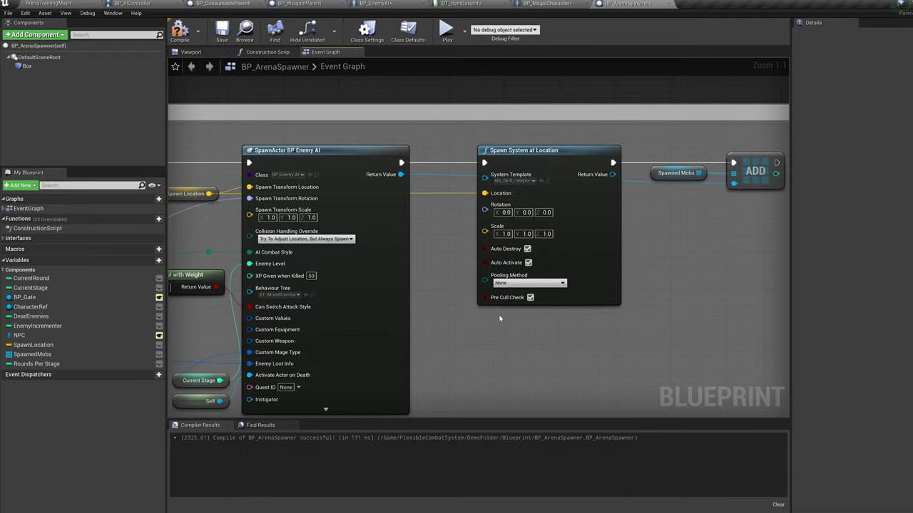
scroll(476, 284, down, 2)
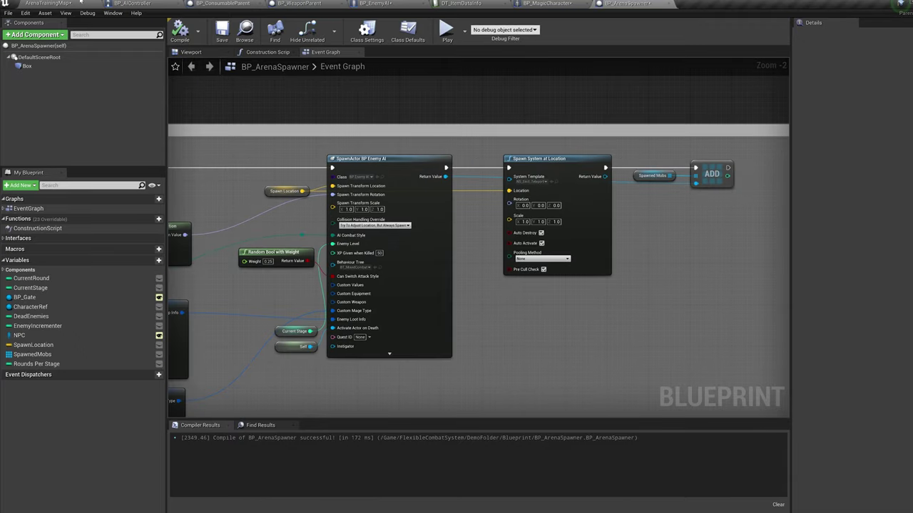
click(81, 3)
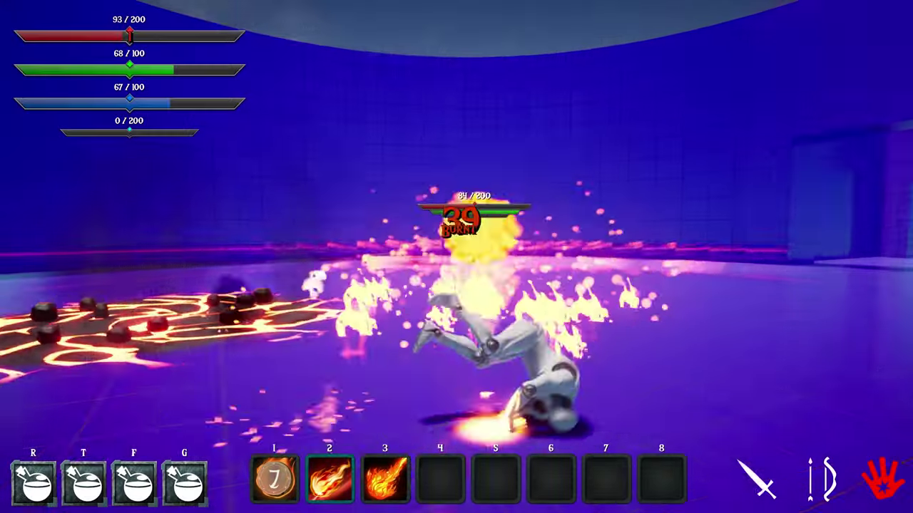
Step: Playtest the fire magic in the arena by dodging, casting at the enemy mage and running across the floor
key(space)
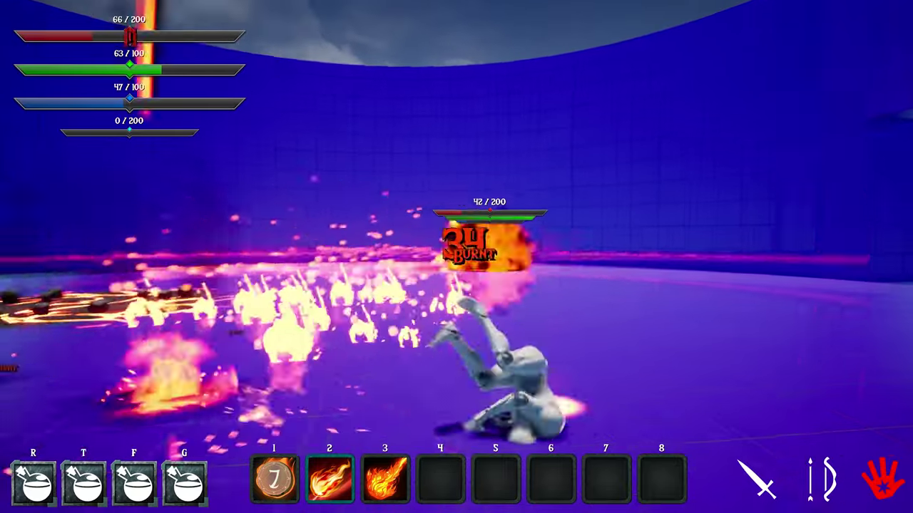
click(467, 256)
key(space)
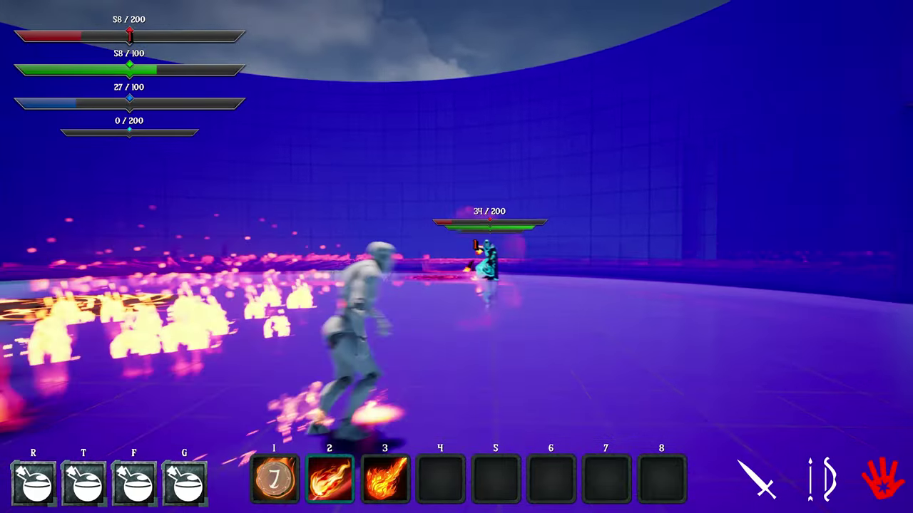
click(456, 257)
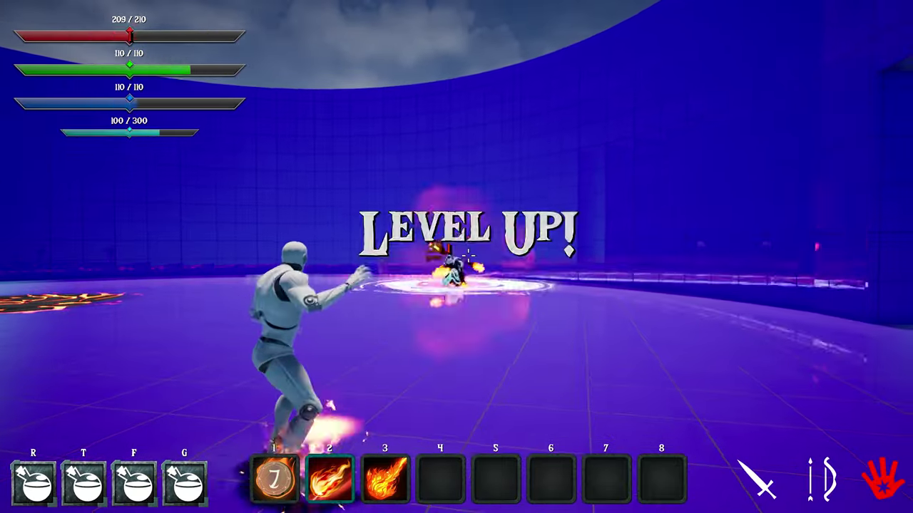
key(d)
key(w)
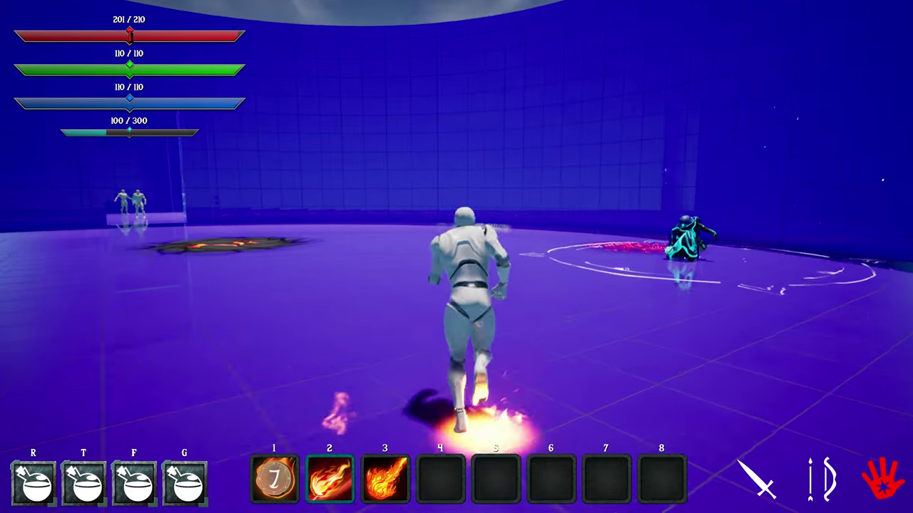